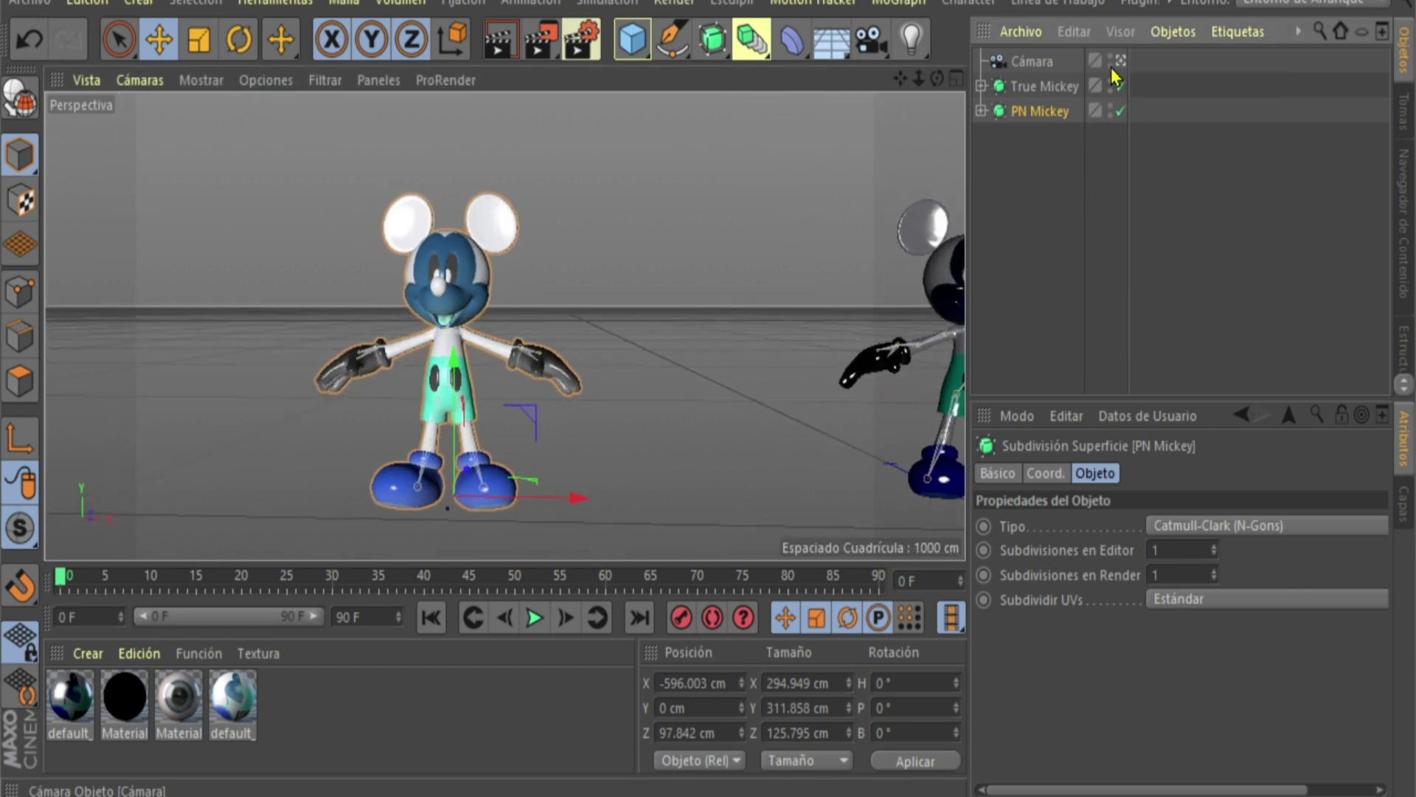
- Lower the PN Mickey model slightly, to a Y position of about -12 cm
drag(938, 79, 904, 82)
drag(453, 357, 453, 370)
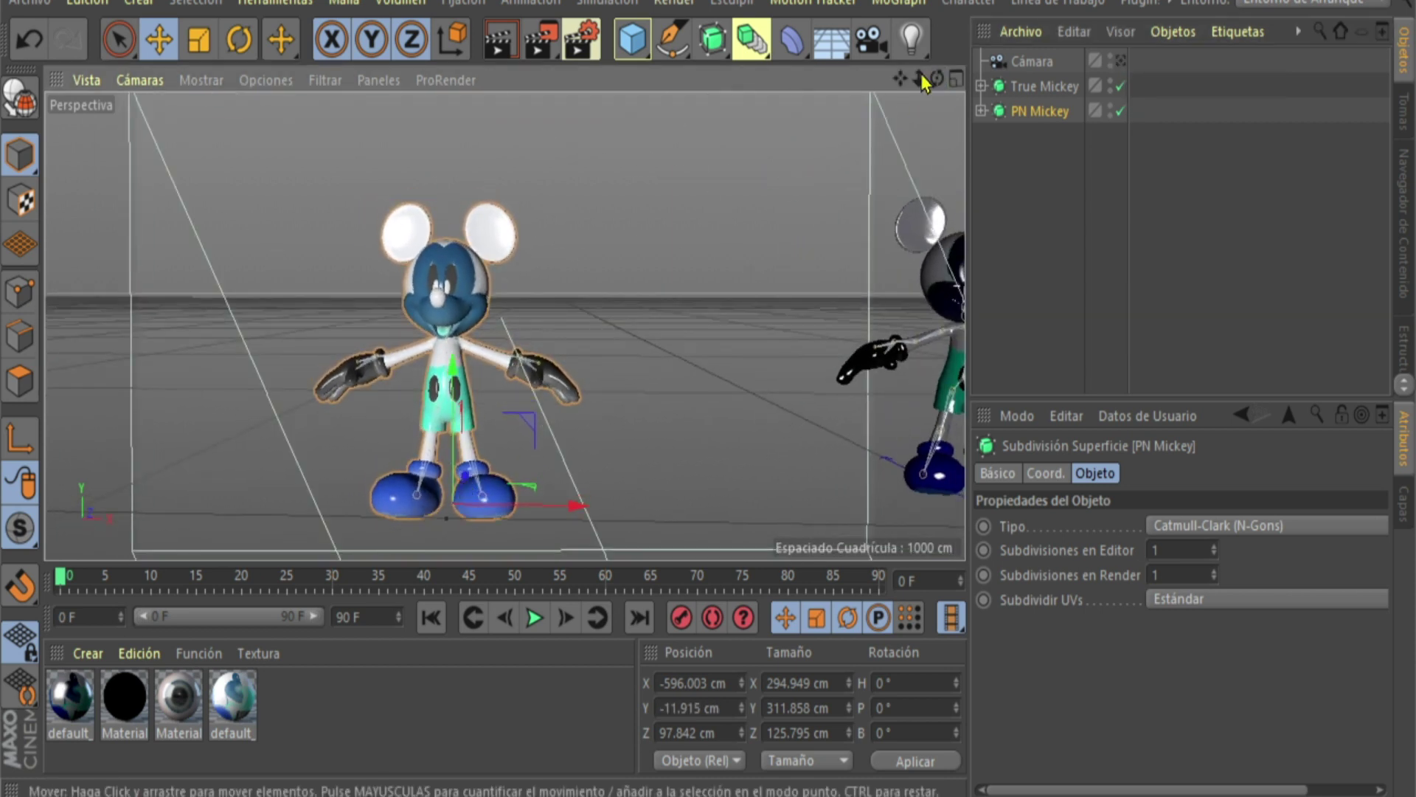
drag(920, 78, 948, 78)
drag(900, 78, 933, 45)
- Turn PN Mickey to a heading of about 9.3° and shift it to about X -657.5 cm within the camera frame
click(239, 39)
drag(476, 518, 427, 518)
click(159, 39)
click(1121, 62)
click(1121, 62)
- Rotate PN Mickey's right upper arm joint (upper_arm.R) downward by about 47°
click(239, 39)
drag(920, 78, 966, 78)
drag(899, 78, 974, 110)
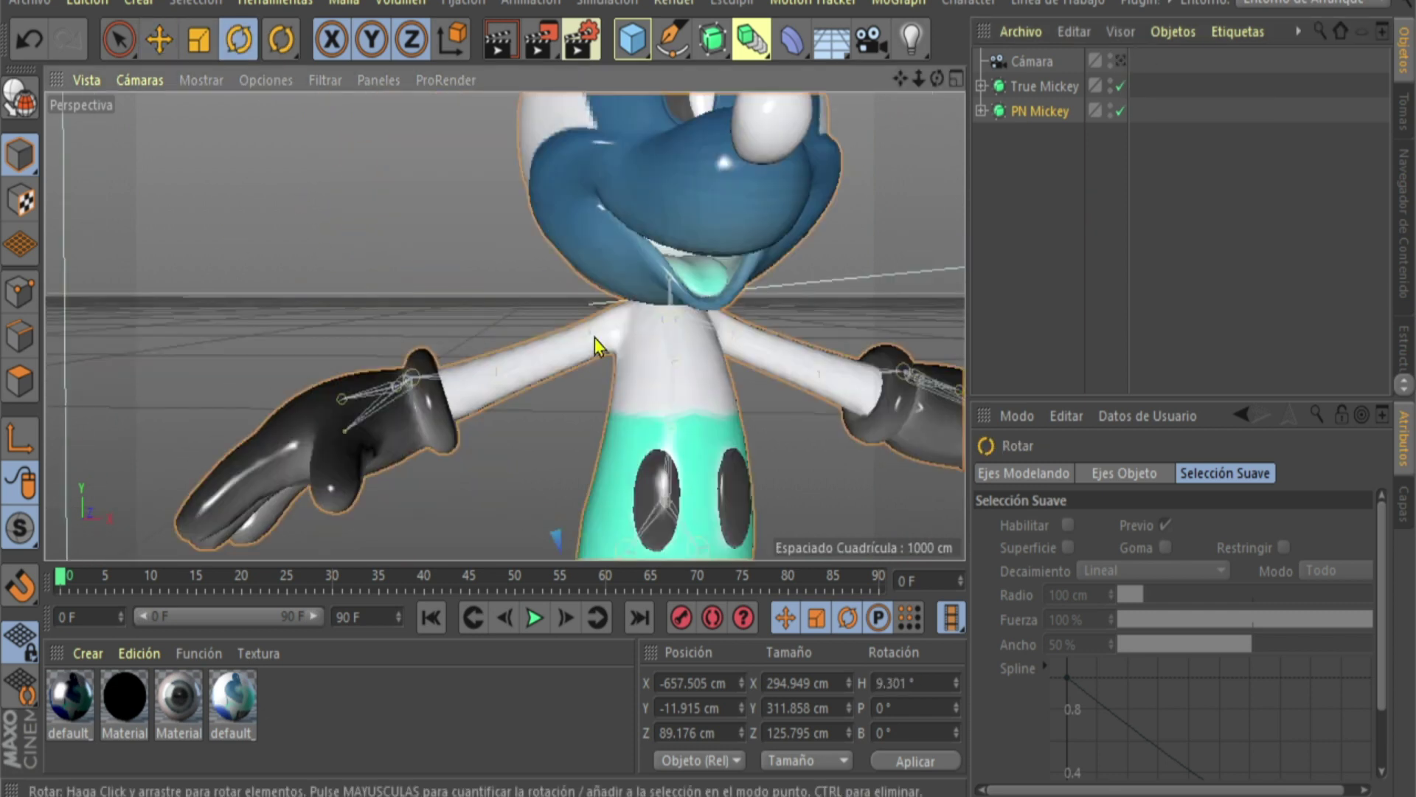
click(599, 337)
click(596, 337)
click(591, 336)
drag(520, 320, 516, 393)
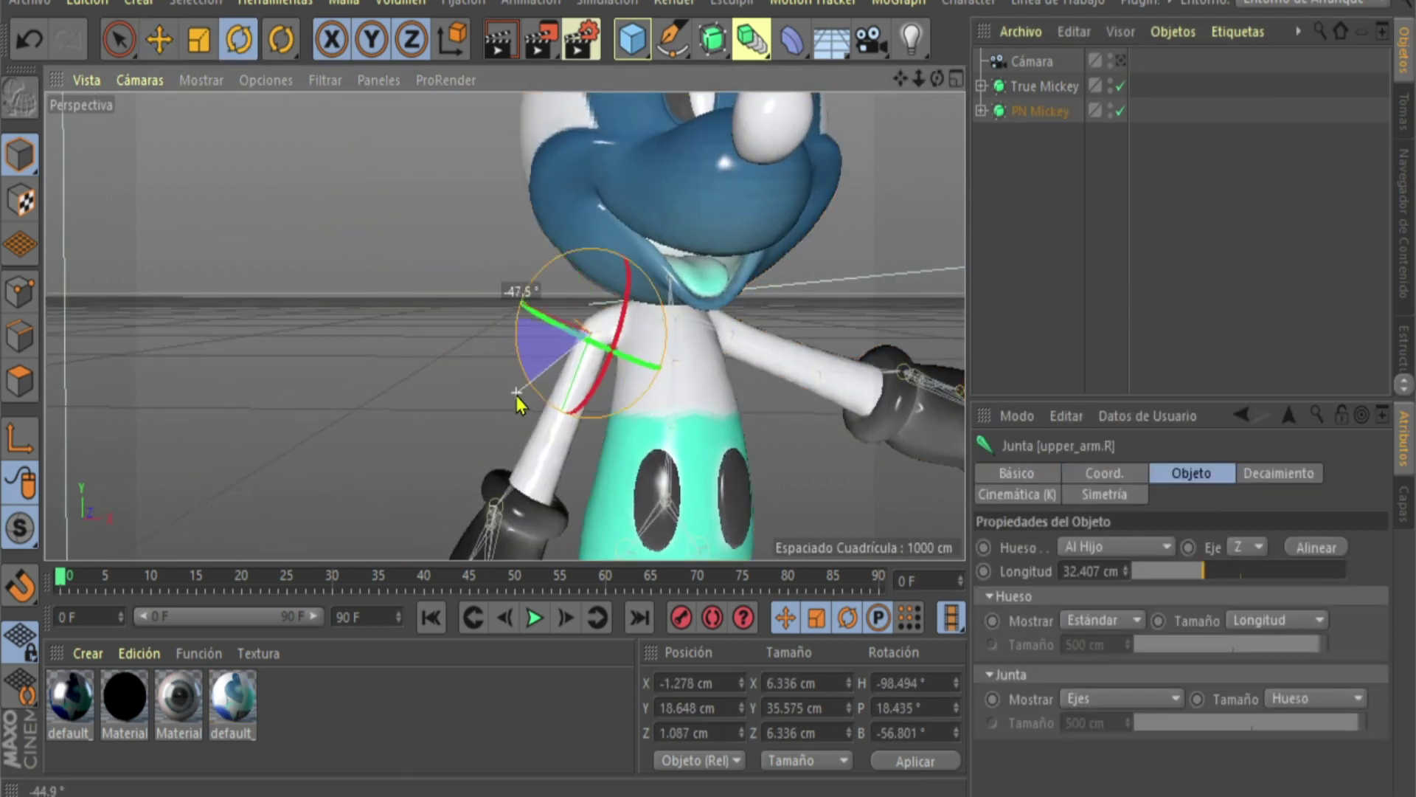
- Rotate PN Mickey's left upper arm joint (upper_arm.L) so the arm swings forward
click(751, 327)
click(734, 339)
click(733, 338)
click(734, 338)
click(736, 338)
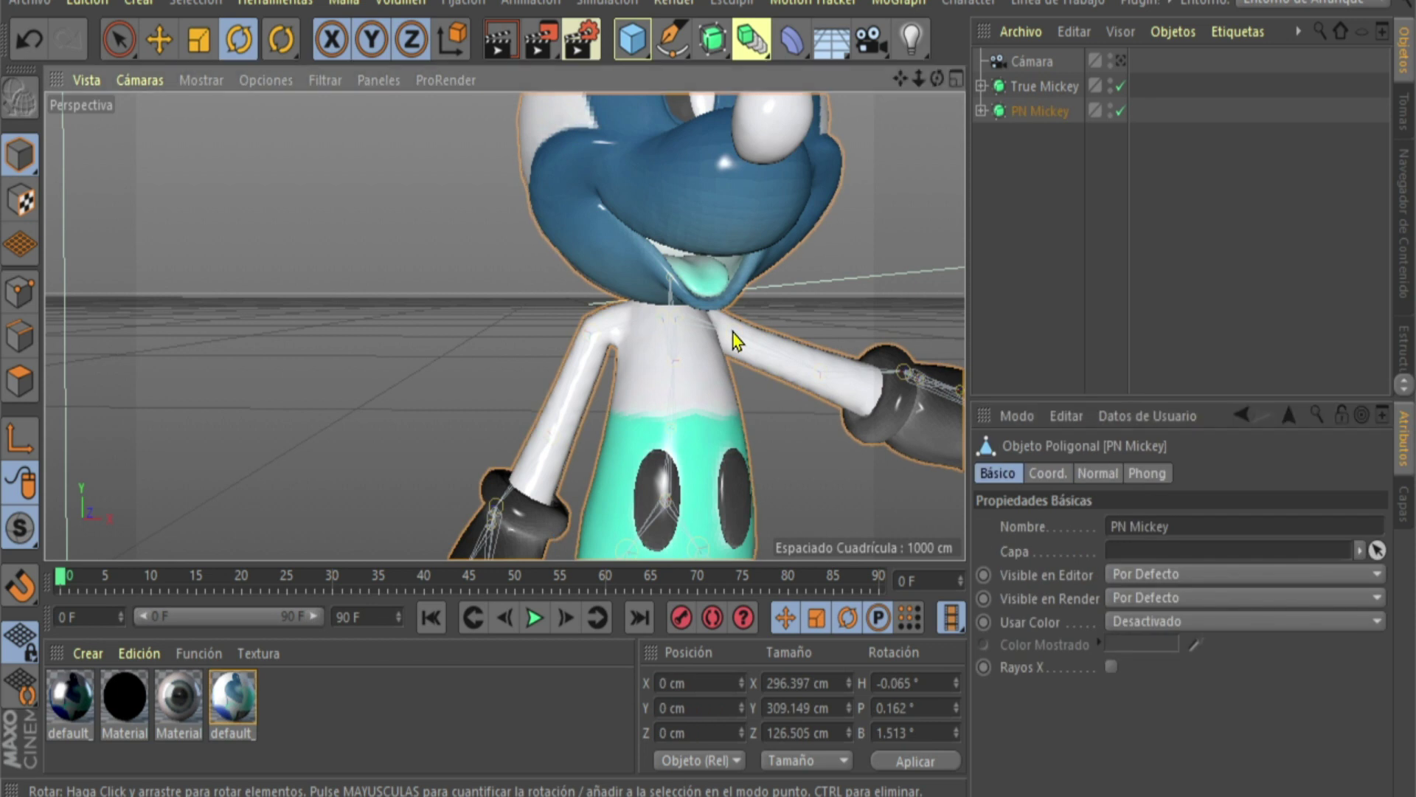
scroll(733, 325, up, 5)
click(719, 295)
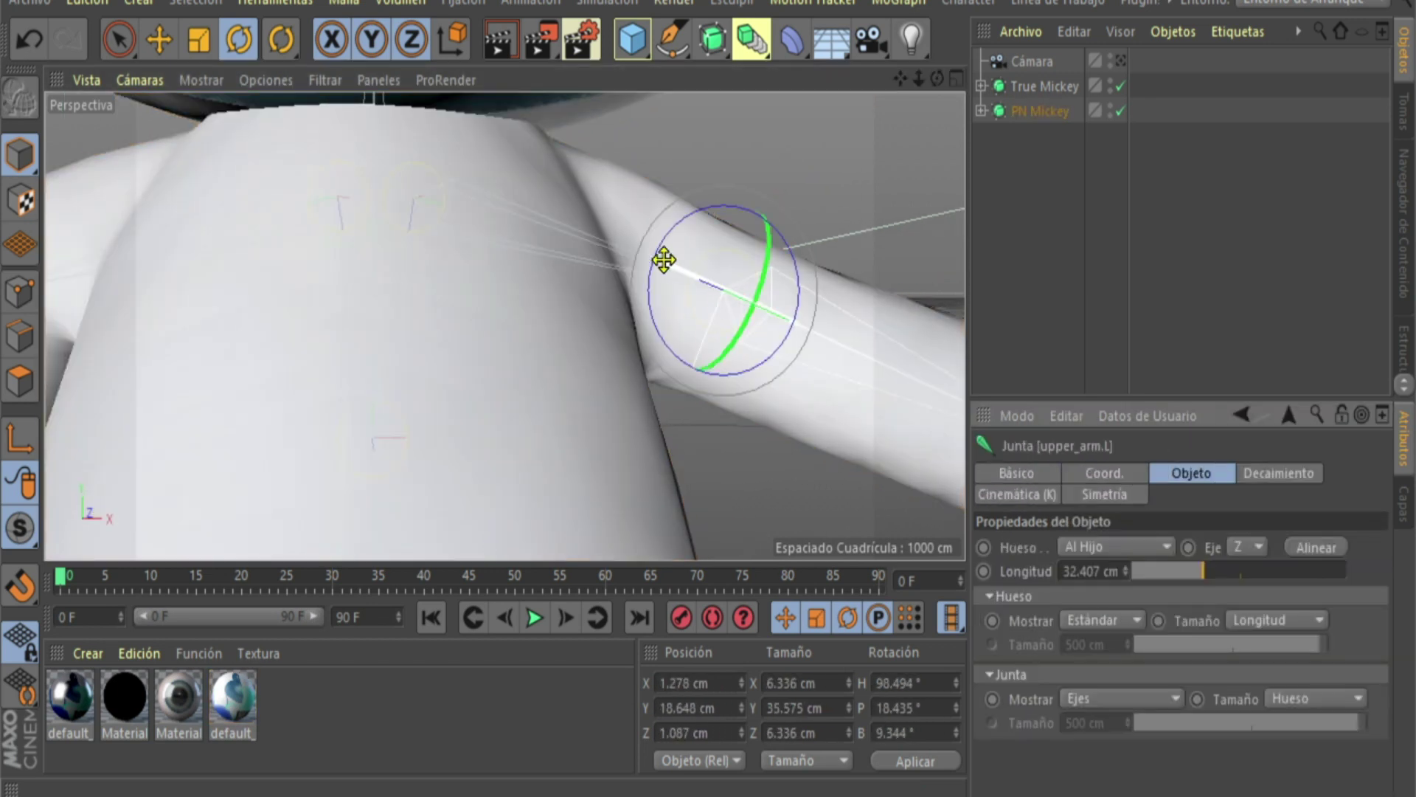
scroll(664, 262, down, 5)
- Bend PN Mickey's left forearm joint (forearm.L) in front of the body
click(720, 420)
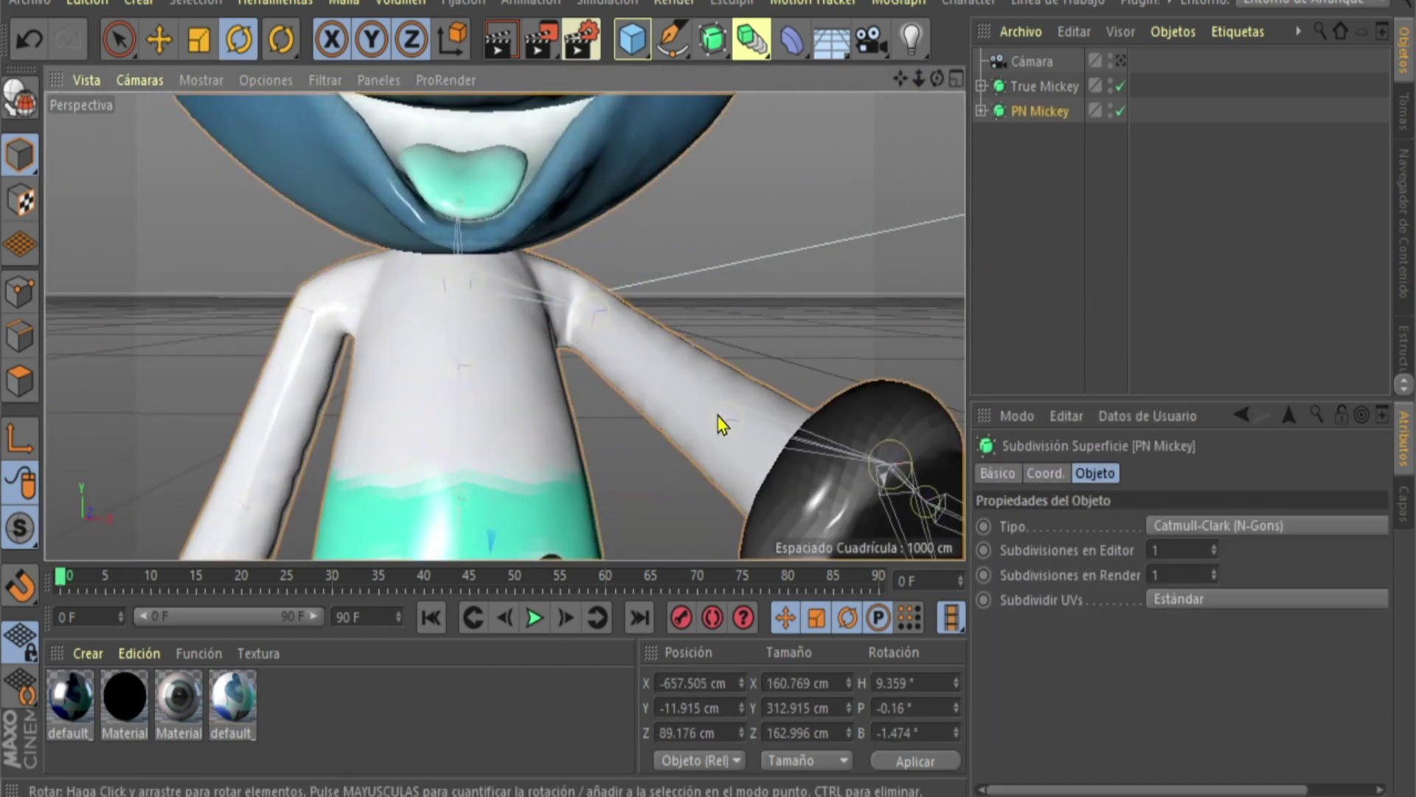
scroll(737, 433, up, 1)
click(736, 435)
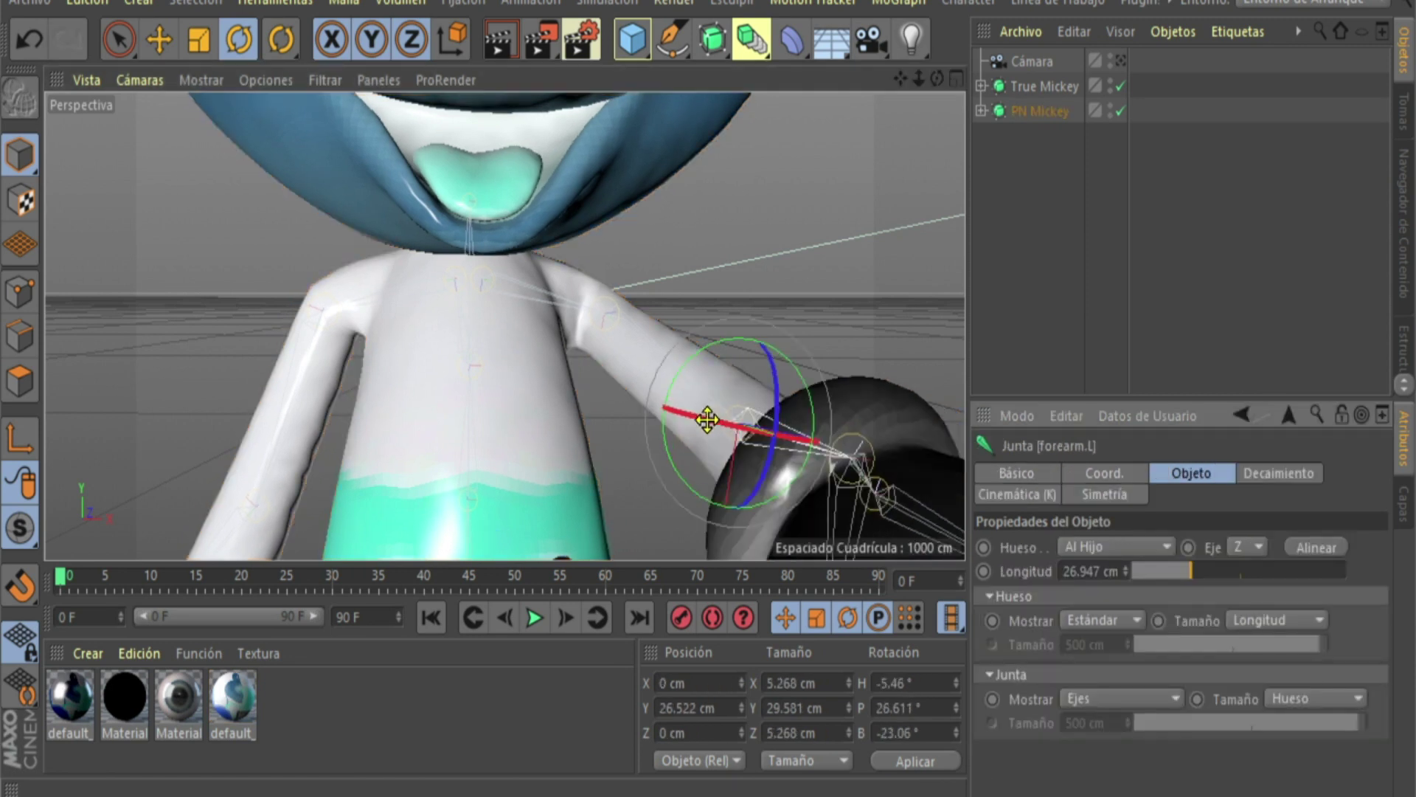
scroll(520, 343, down, 6)
drag(918, 79, 948, 79)
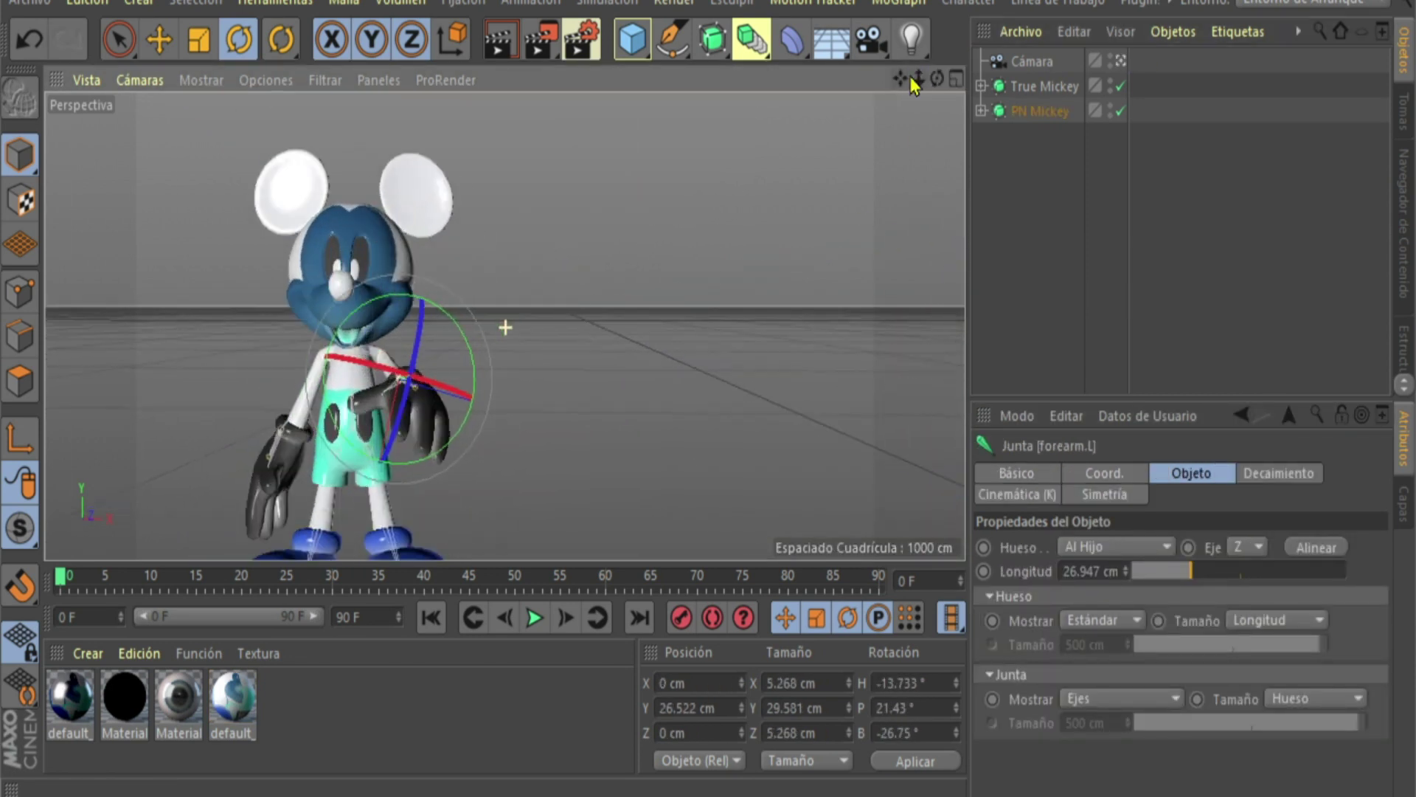
- Expand PN Mickey's joint hierarchy down to the neck and tilt the head to one side
click(934, 213)
click(982, 111)
click(994, 135)
click(1005, 161)
click(1018, 185)
click(1030, 260)
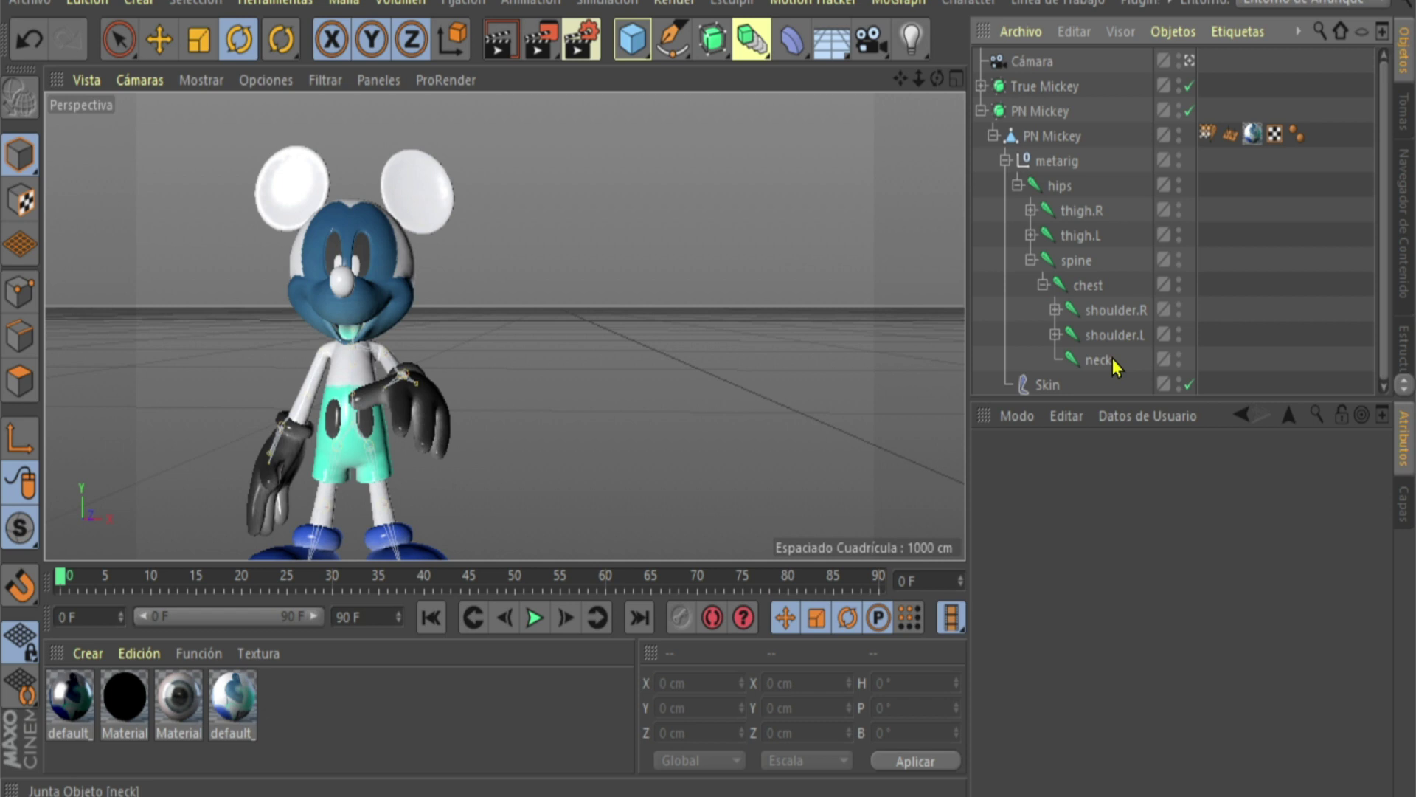
click(1099, 359)
click(601, 326)
- Repose PN Mickey's arms, swinging the right arm further outward and raising the left hand
click(379, 367)
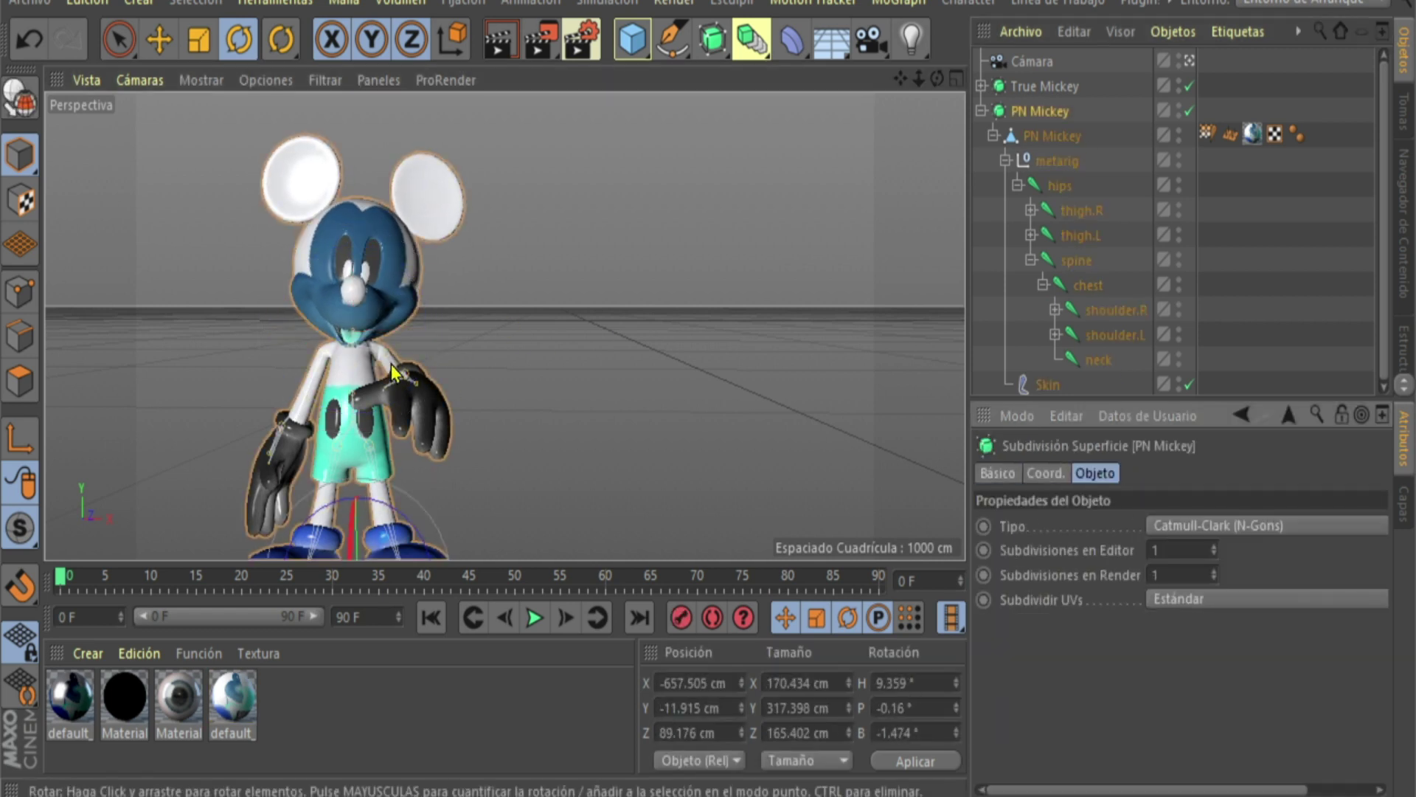
click(392, 363)
click(258, 347)
drag(374, 347, 332, 280)
click(317, 365)
click(394, 361)
click(395, 361)
drag(394, 362, 420, 301)
click(577, 337)
- Rotate PN Mickey's left forearm joint (forearm.L) until the open hand is raised in a waving pose
click(1190, 61)
click(555, 348)
click(555, 348)
drag(555, 348, 561, 326)
drag(493, 355, 515, 371)
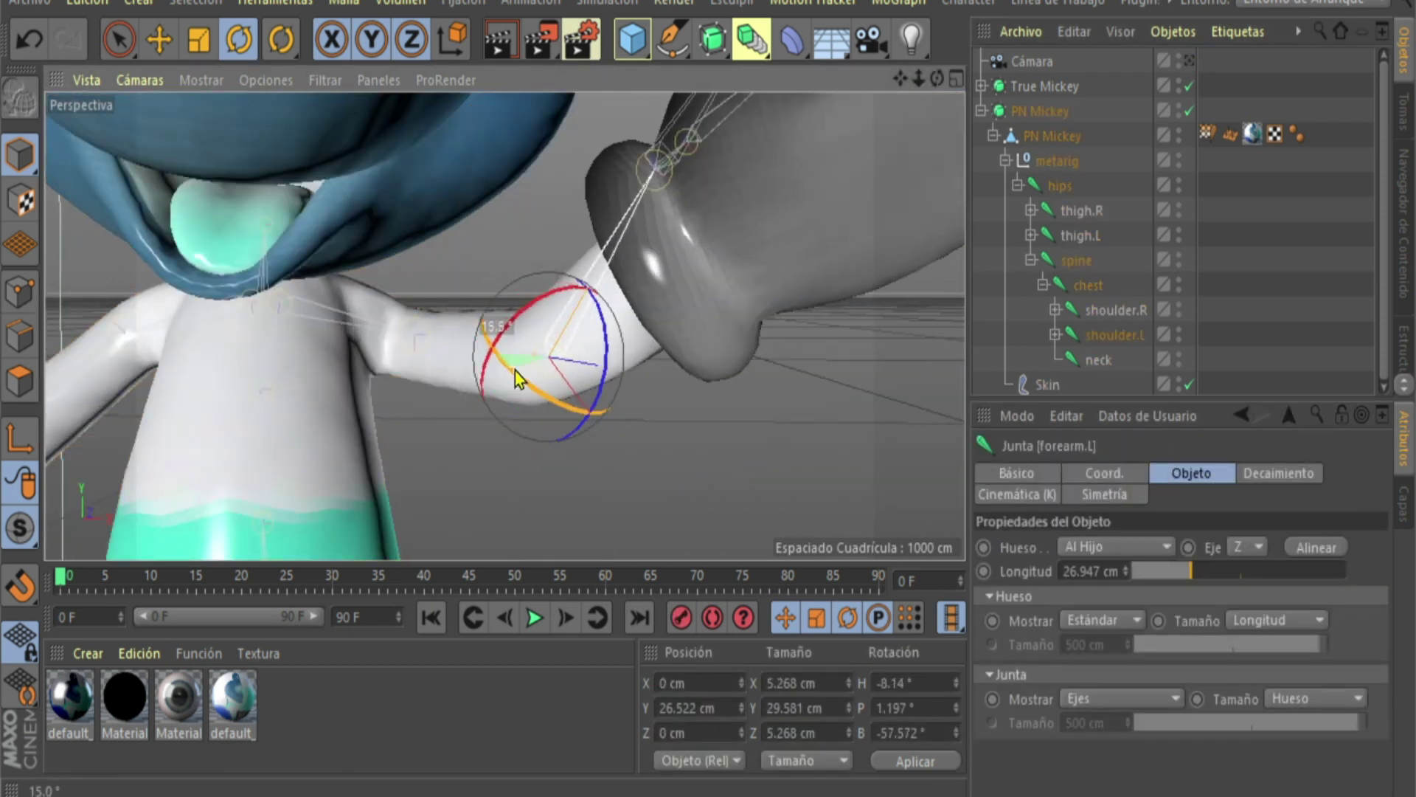
click(1189, 62)
drag(442, 337, 413, 334)
- Move the True Mickey model into the camera frame beside PN Mickey
scroll(472, 332, down, 5)
click(930, 302)
click(177, 53)
drag(951, 512, 749, 627)
click(1189, 61)
click(1189, 61)
drag(859, 500, 840, 500)
- Turn True Mickey to a heading of about -19° and move it to about X -425, Z -53 cm
click(239, 39)
drag(673, 518, 642, 521)
click(159, 39)
drag(810, 532, 767, 525)
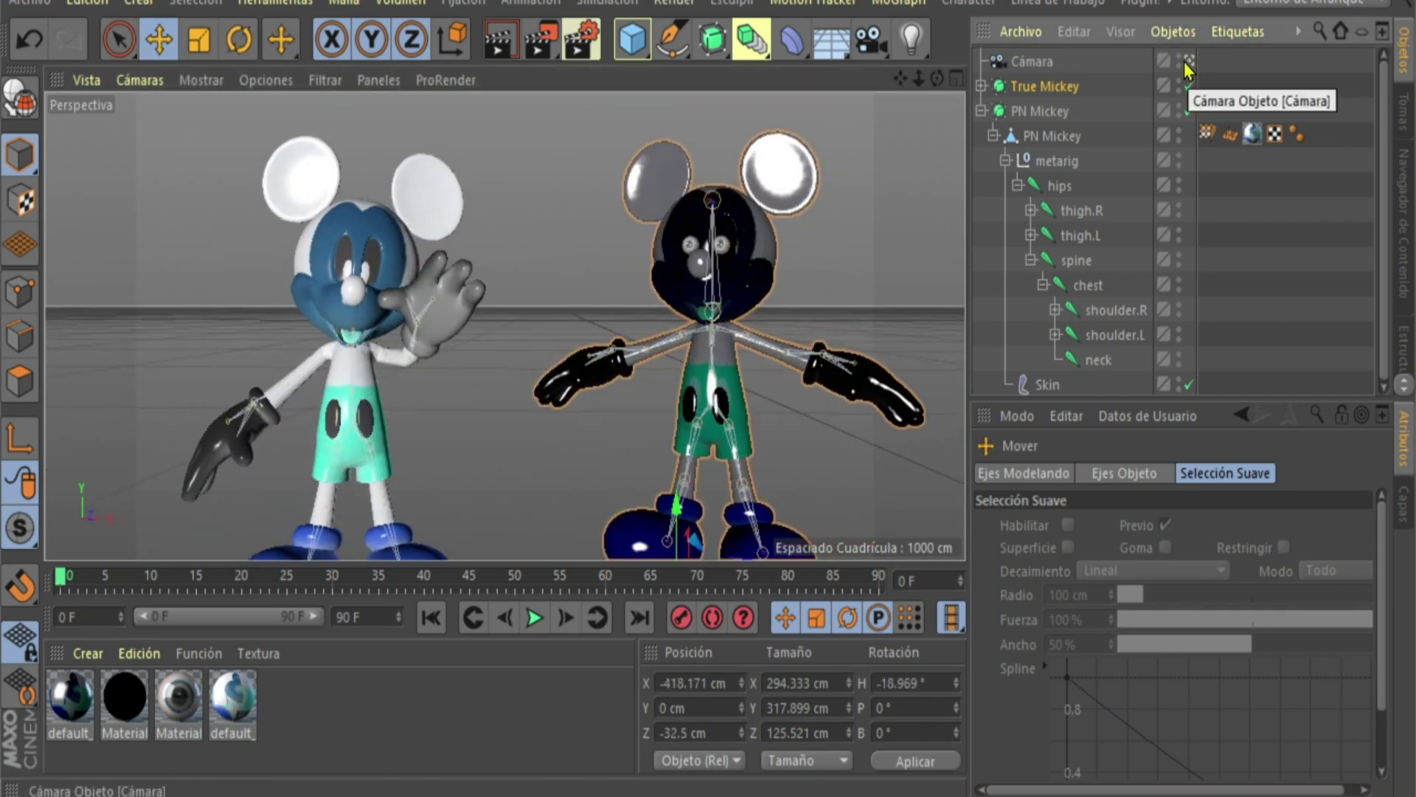
- Open True Mickey's joint hierarchy down to the neck and tilt its head sideways
key(r)
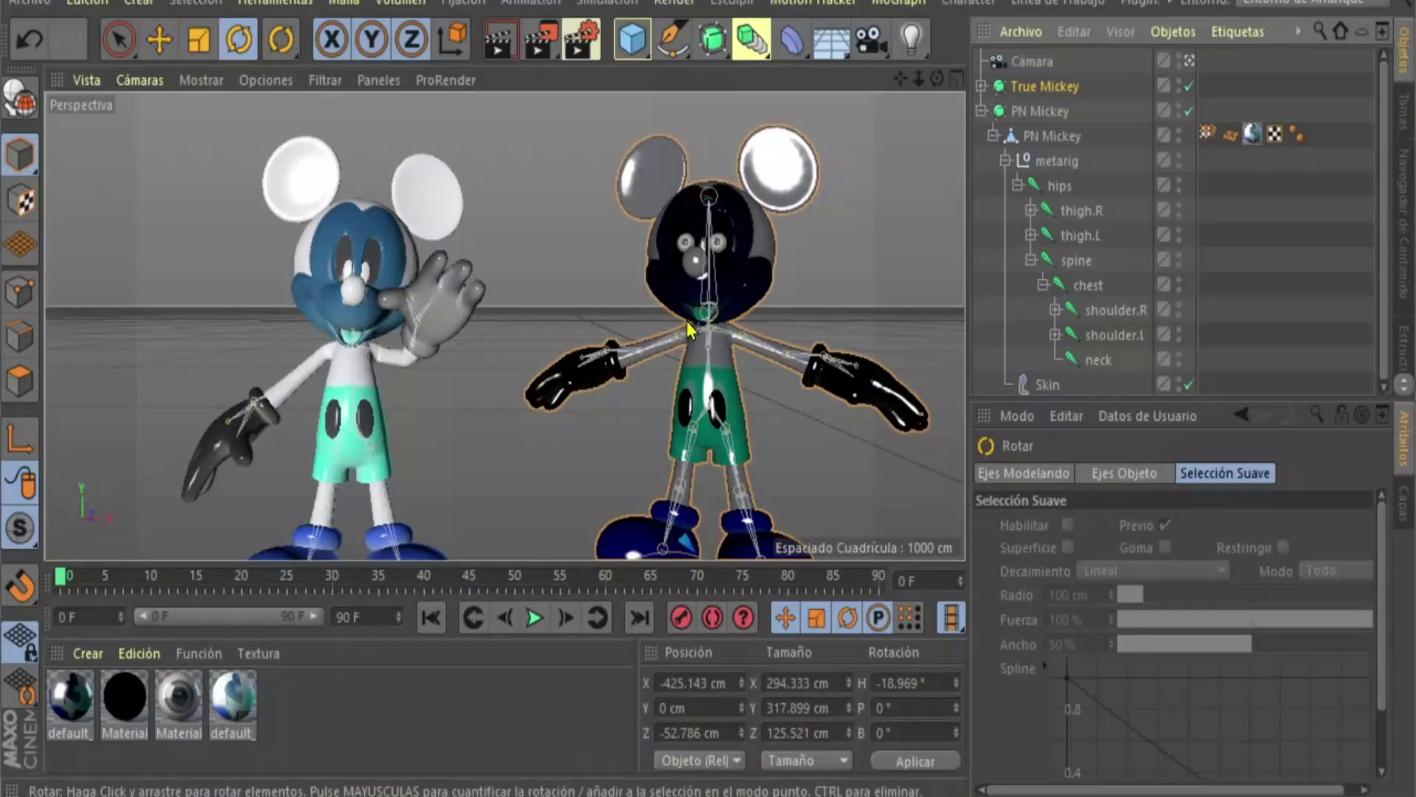
click(706, 312)
click(722, 318)
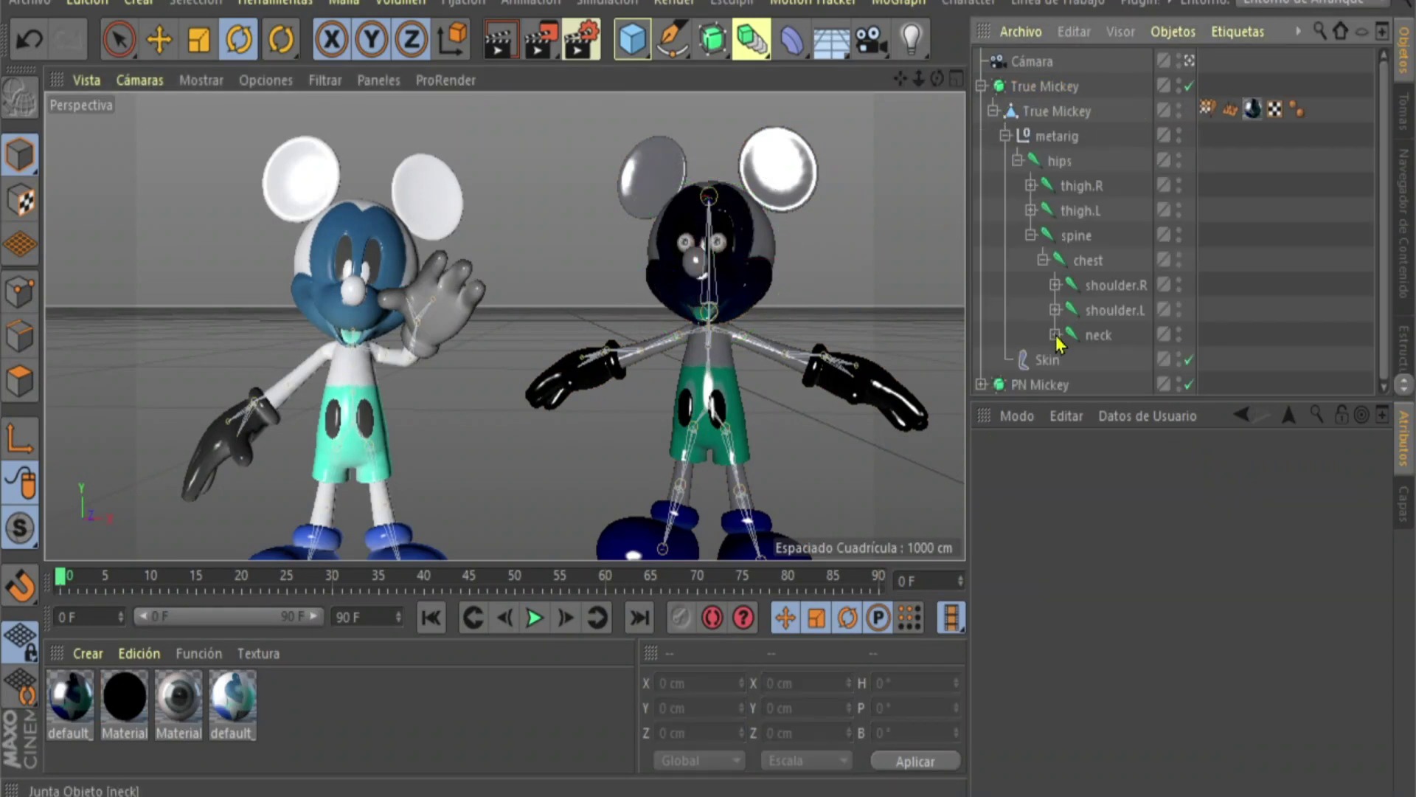
drag(780, 284, 787, 295)
- Rotate True Mickey's left upper arm joint (upper_arm.L) down toward the body
click(758, 345)
click(758, 345)
click(758, 346)
click(761, 349)
click(762, 350)
click(762, 357)
drag(762, 357, 736, 419)
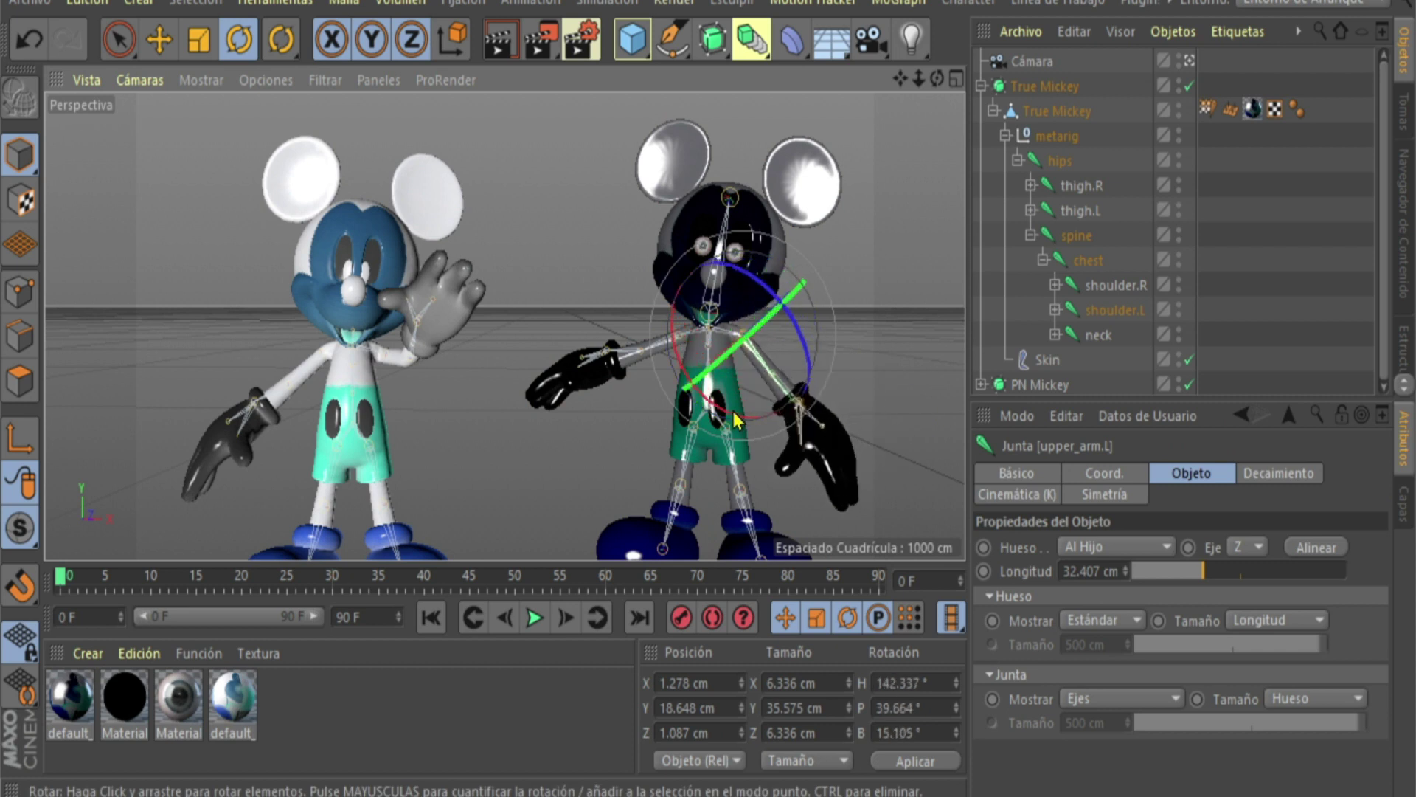
- Rotate True Mickey's left forearm so the hand hangs beside the body
click(774, 398)
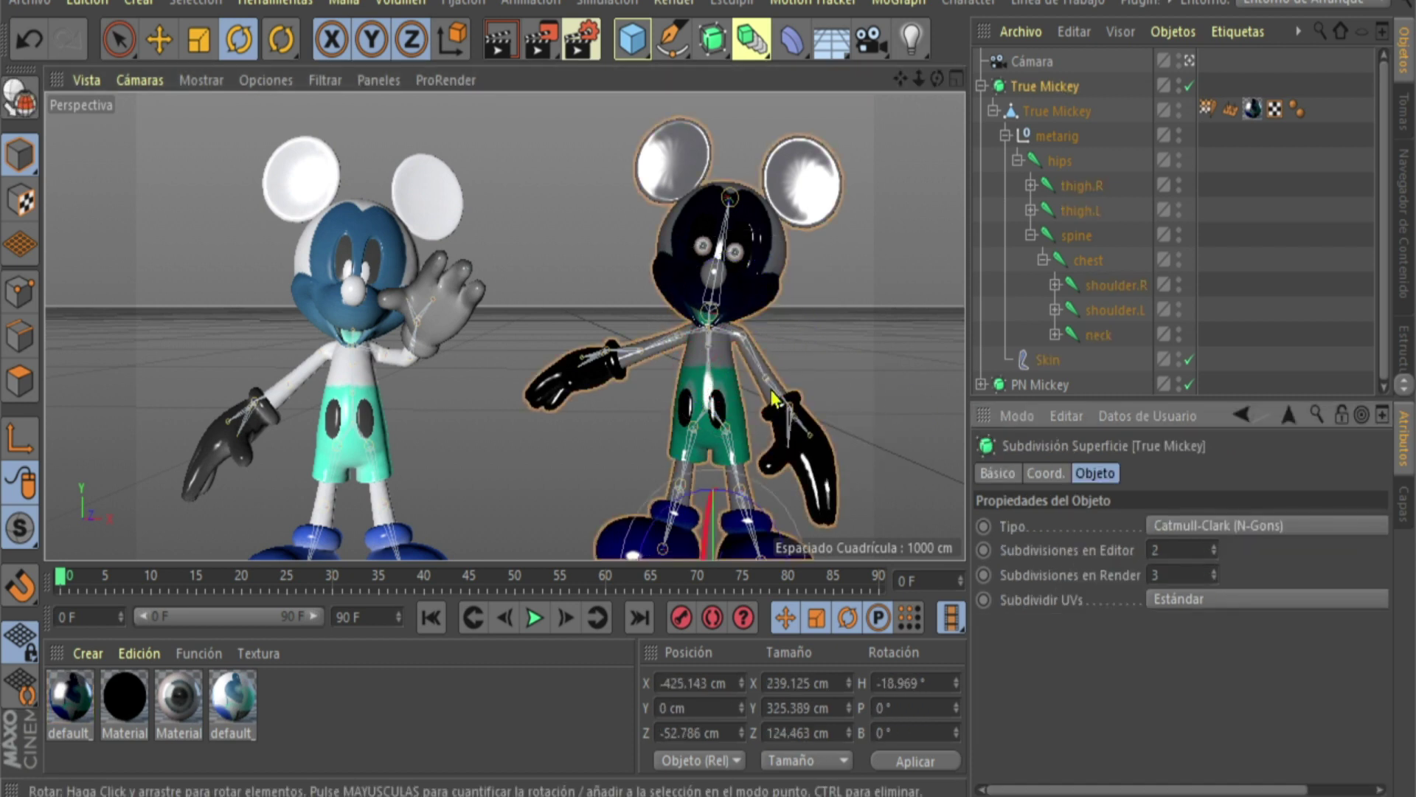
click(775, 387)
drag(846, 415, 823, 452)
- Rotate True Mickey's right upper arm joint down toward the body
click(1189, 61)
drag(919, 79, 280, 81)
click(565, 221)
click(578, 224)
click(577, 219)
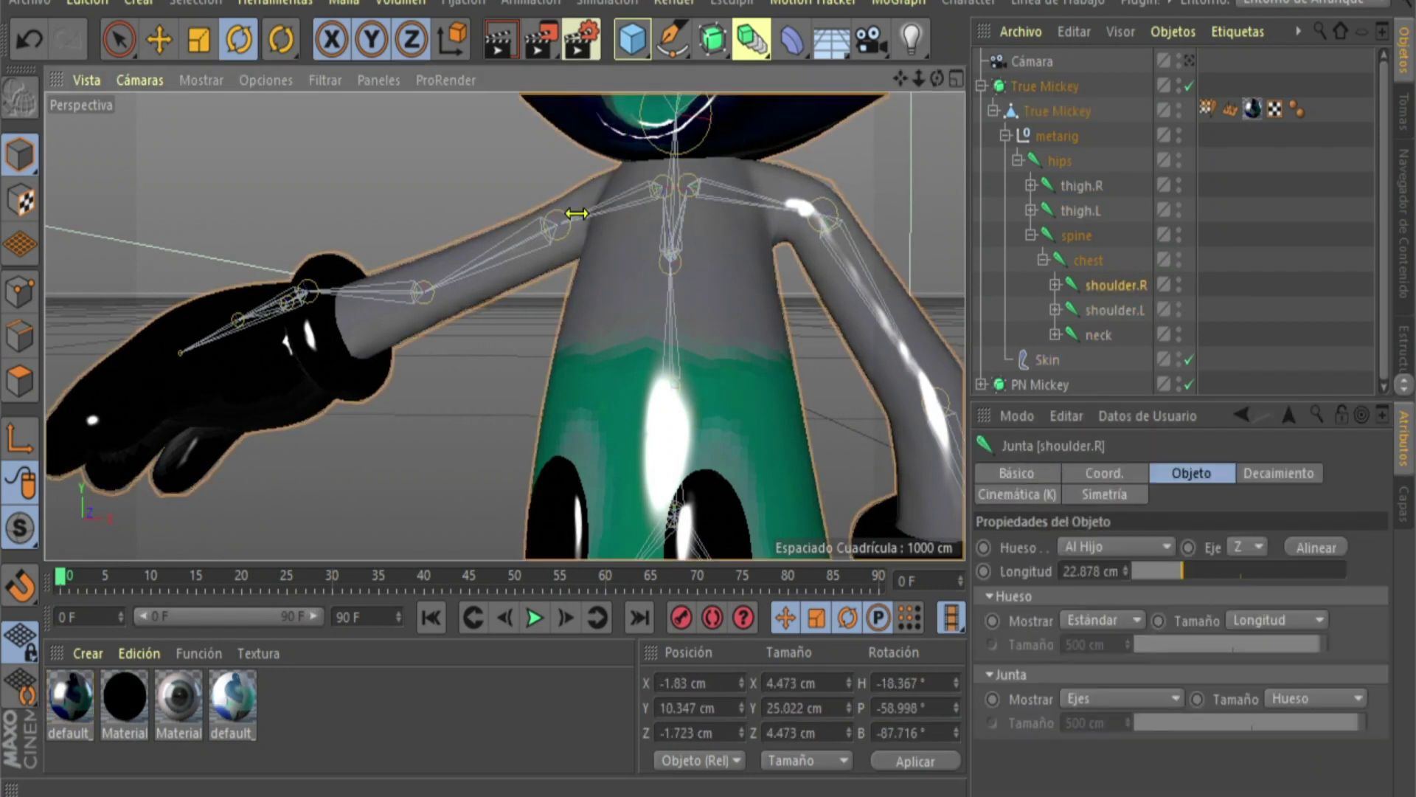
mouse_move(736, 195)
mouse_down()
mouse_move(735, 156)
mouse_move(730, 214)
mouse_up()
click(547, 216)
drag(490, 230, 621, 168)
- Rotate True Mickey's right forearm joint (forearm.R) so the hand hangs beside the body
click(462, 317)
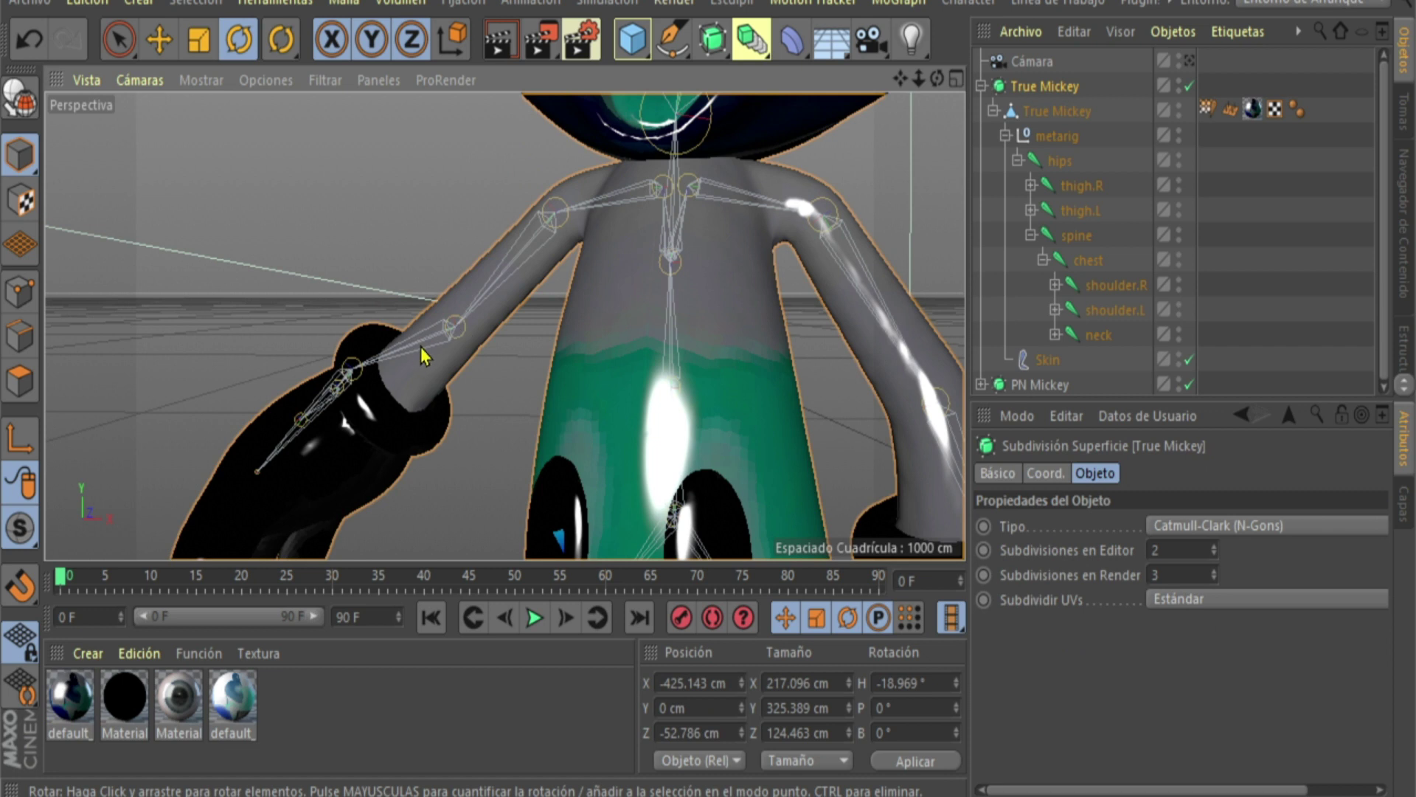
click(422, 350)
drag(518, 262, 499, 241)
click(1189, 61)
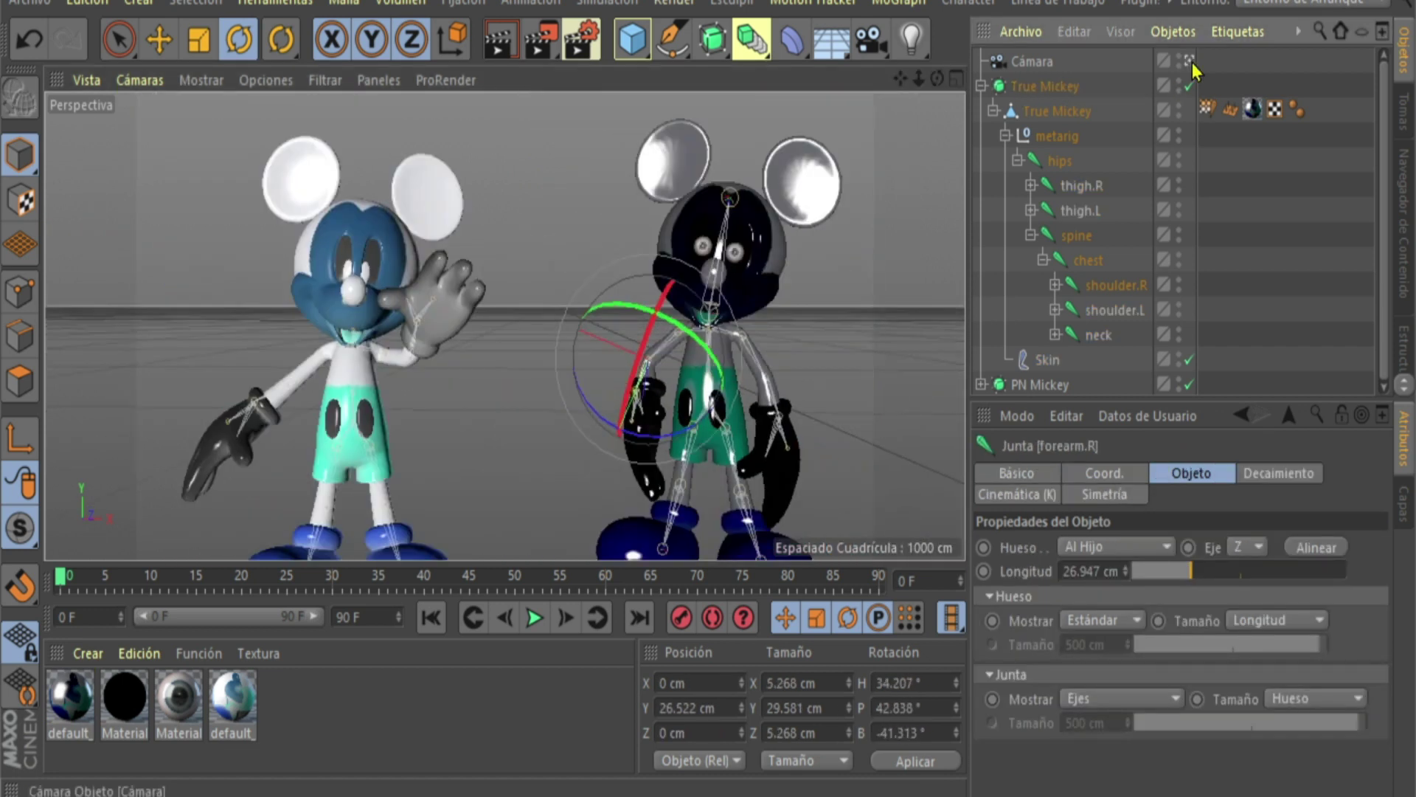
- Move True Mickey's left eye away from the head so that only the right eye stays in the face
click(1189, 61)
alt+middle_drag(639, 152, 606, 251)
click(608, 257)
key(e)
scroll(608, 257, down, 10)
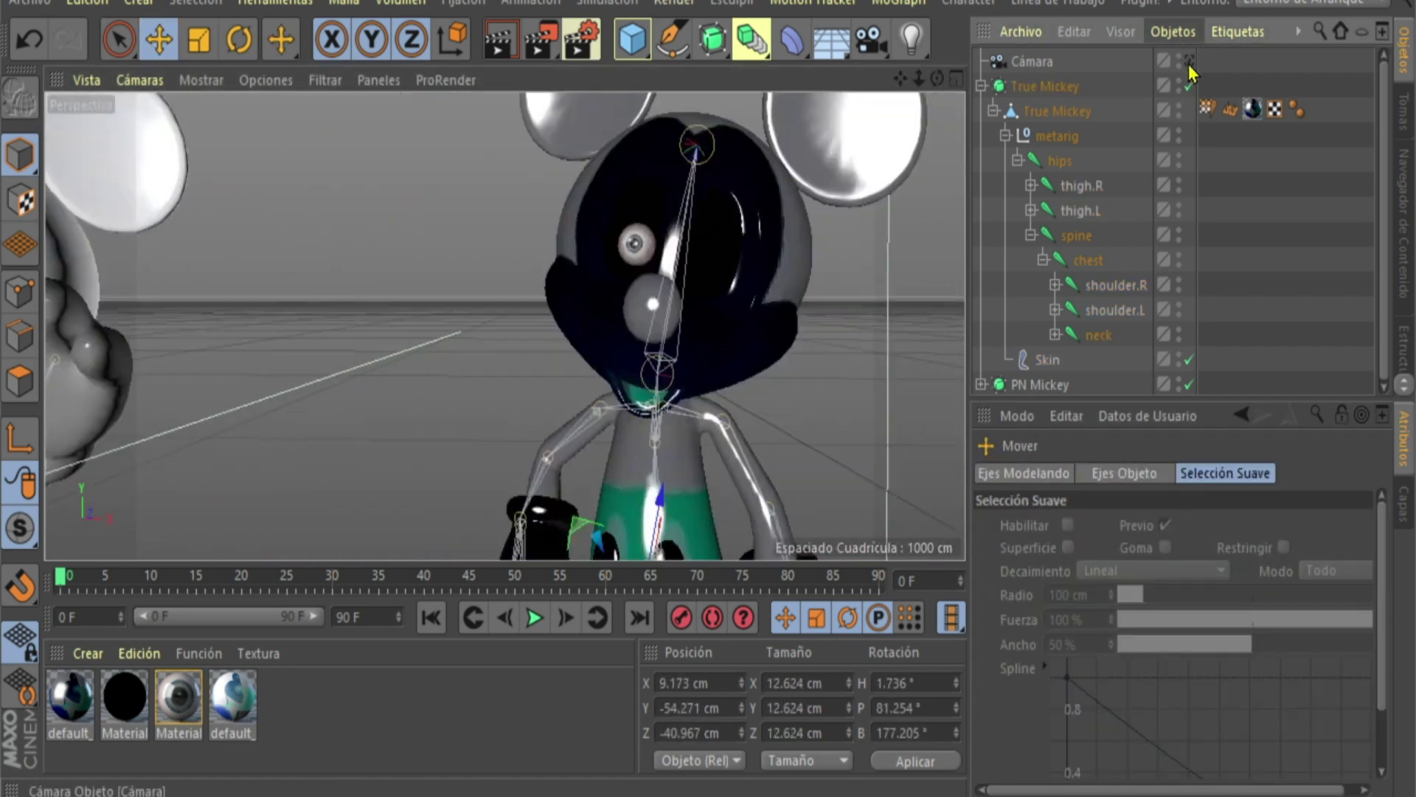
click(727, 409)
key(ctrl+z)
drag(705, 426, 738, 339)
click(737, 339)
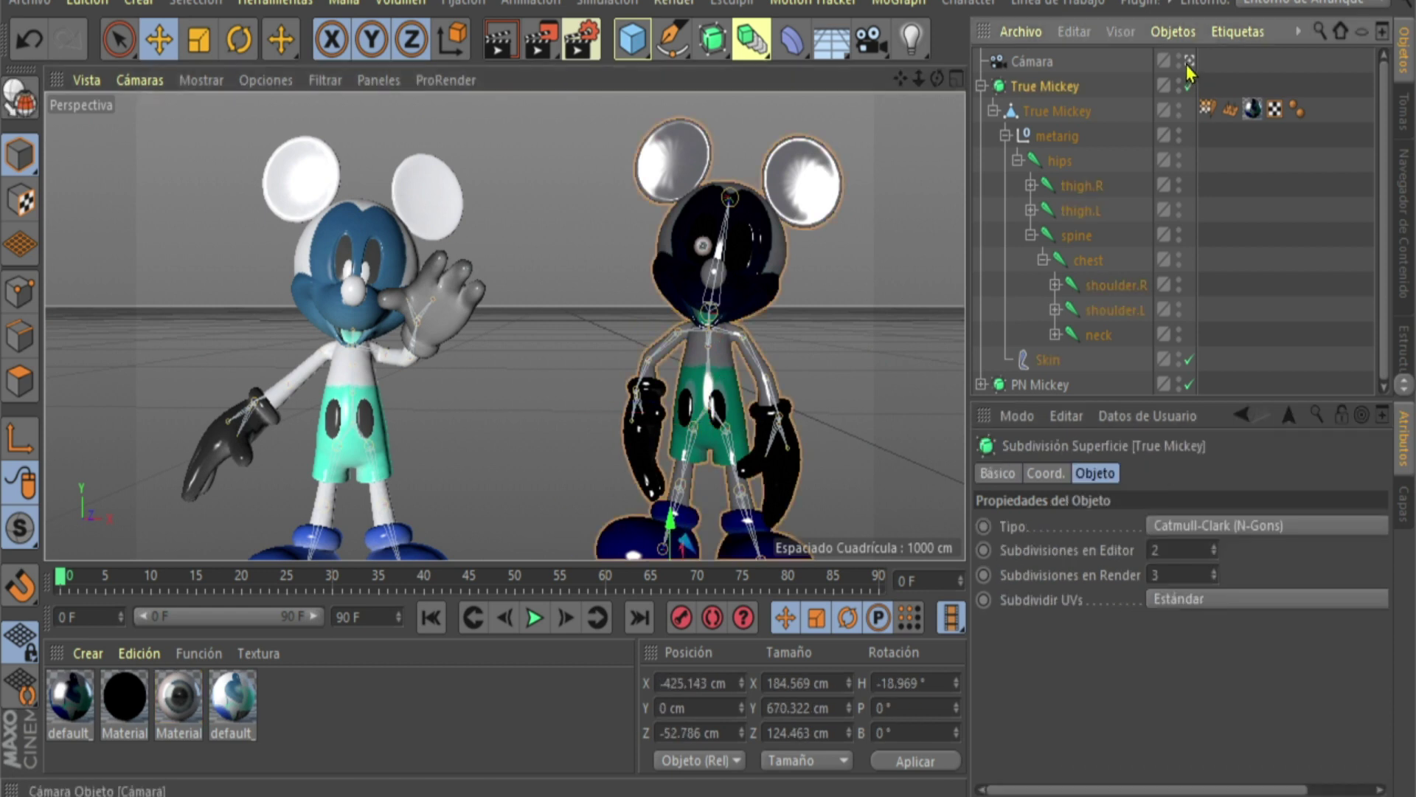
- Move True Mickey closer to PN Mickey in the camera frame and turn it slightly
click(1189, 61)
drag(604, 460, 581, 459)
click(1189, 61)
click(239, 40)
click(1189, 62)
drag(459, 468, 474, 470)
click(1189, 61)
click(825, 304)
- Set the render output to a PNG file named primero in the videos grabados folder and render the active view
click(581, 40)
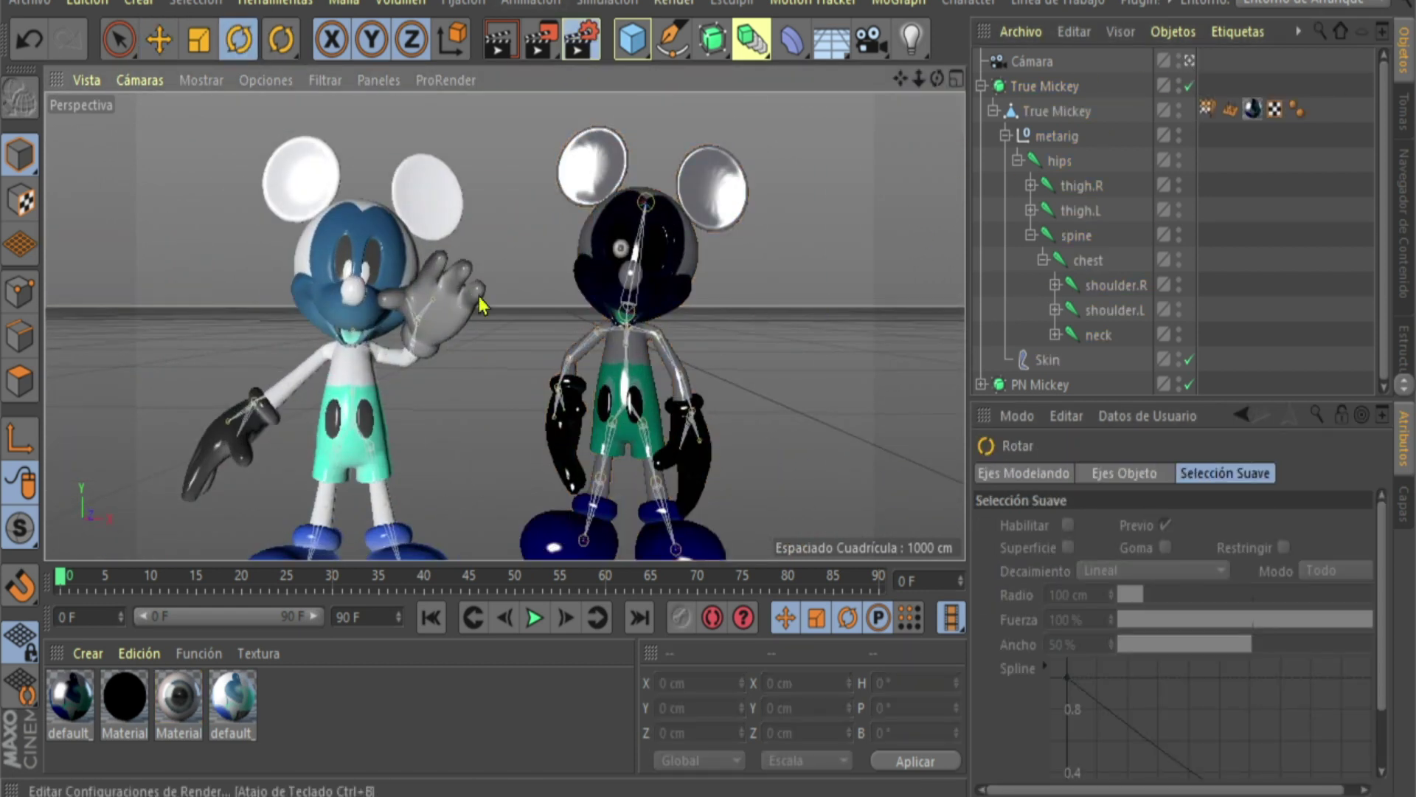
click(577, 127)
click(1061, 171)
click(1062, 443)
click(1360, 146)
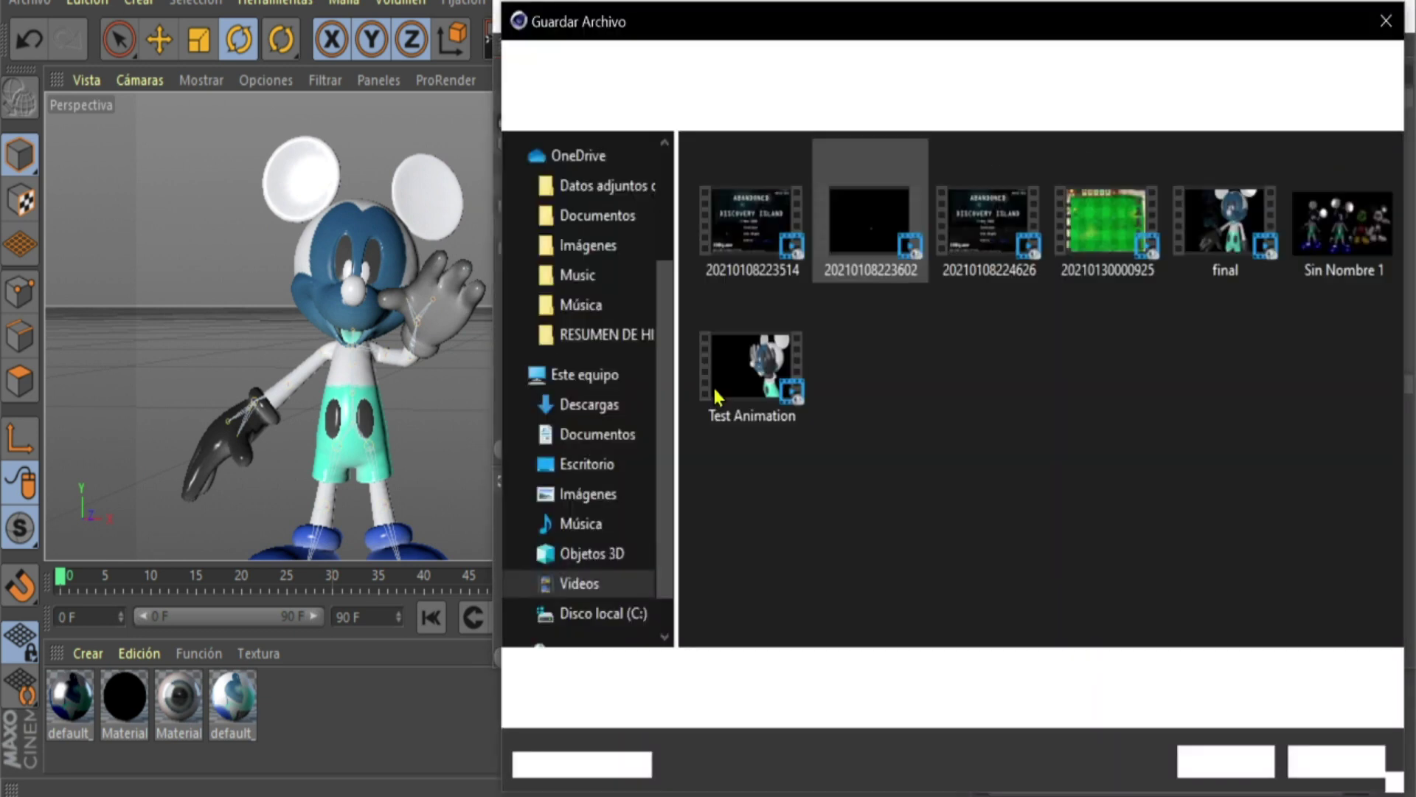
text(primero)
key(Return)
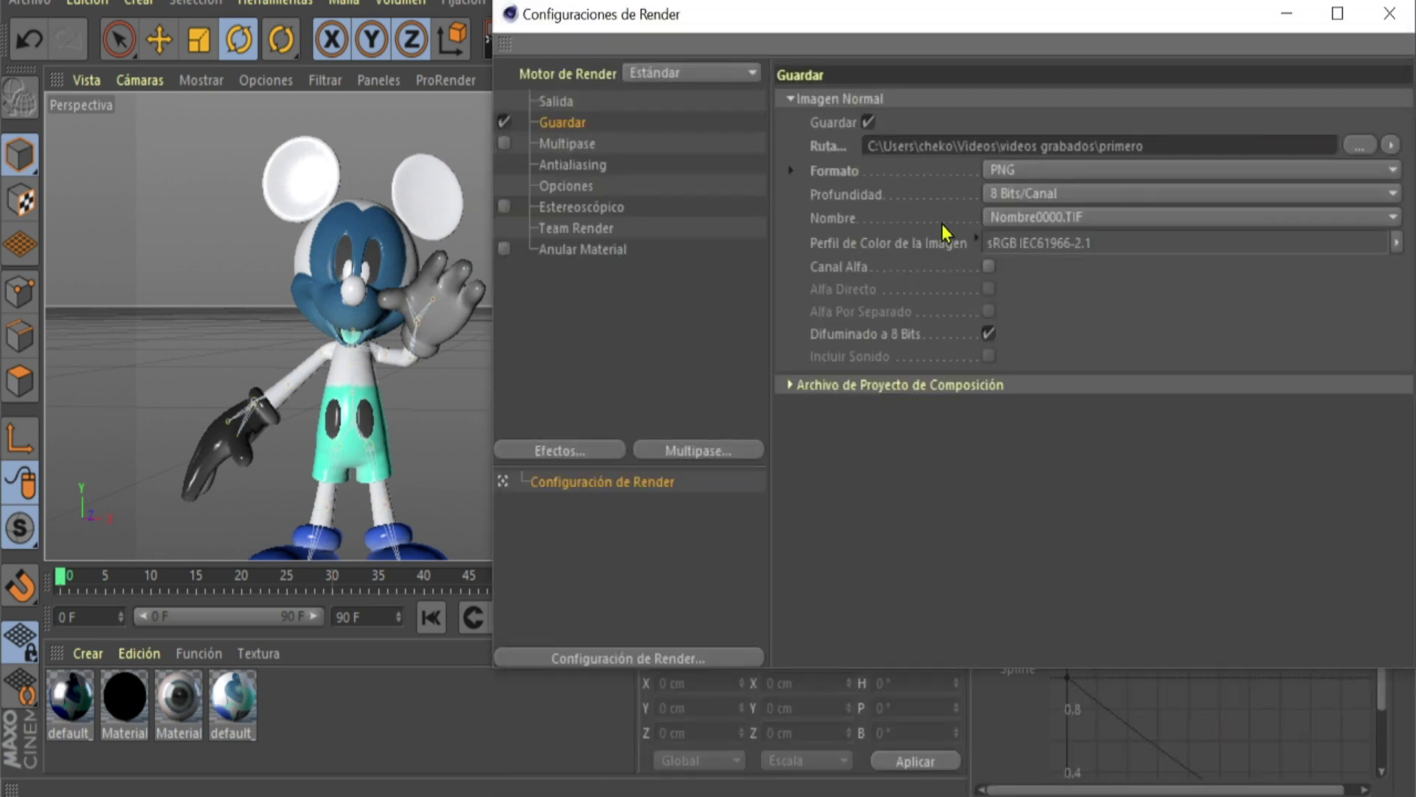
click(1389, 13)
click(514, 41)
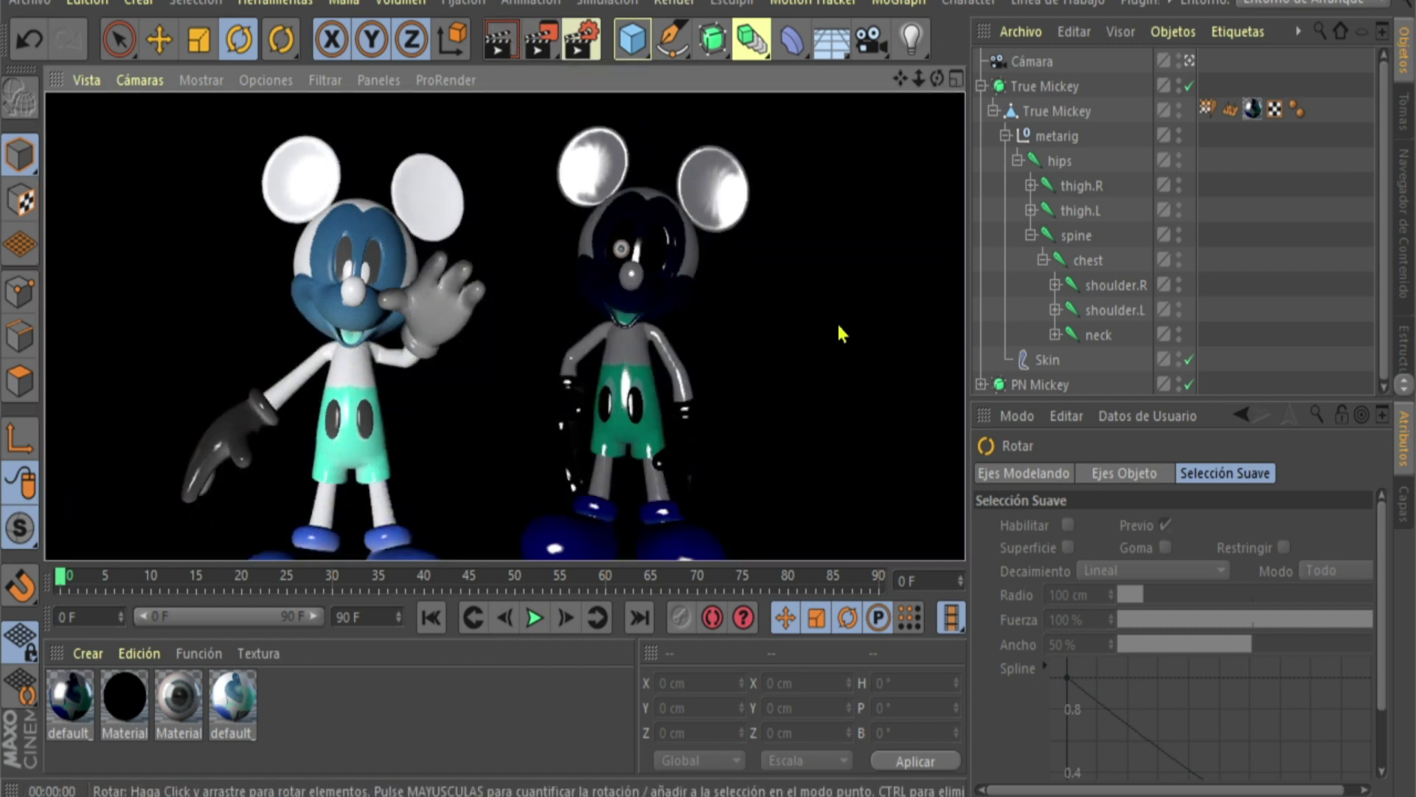
click(839, 329)
- Add a light, move it to about X -1589, Z -478 cm, and render the camera view
click(1189, 61)
drag(918, 79, 838, 82)
click(912, 40)
click(159, 40)
scroll(563, 383, down, 5)
drag(563, 394, 424, 431)
drag(443, 451, 139, 350)
click(1189, 87)
click(499, 40)
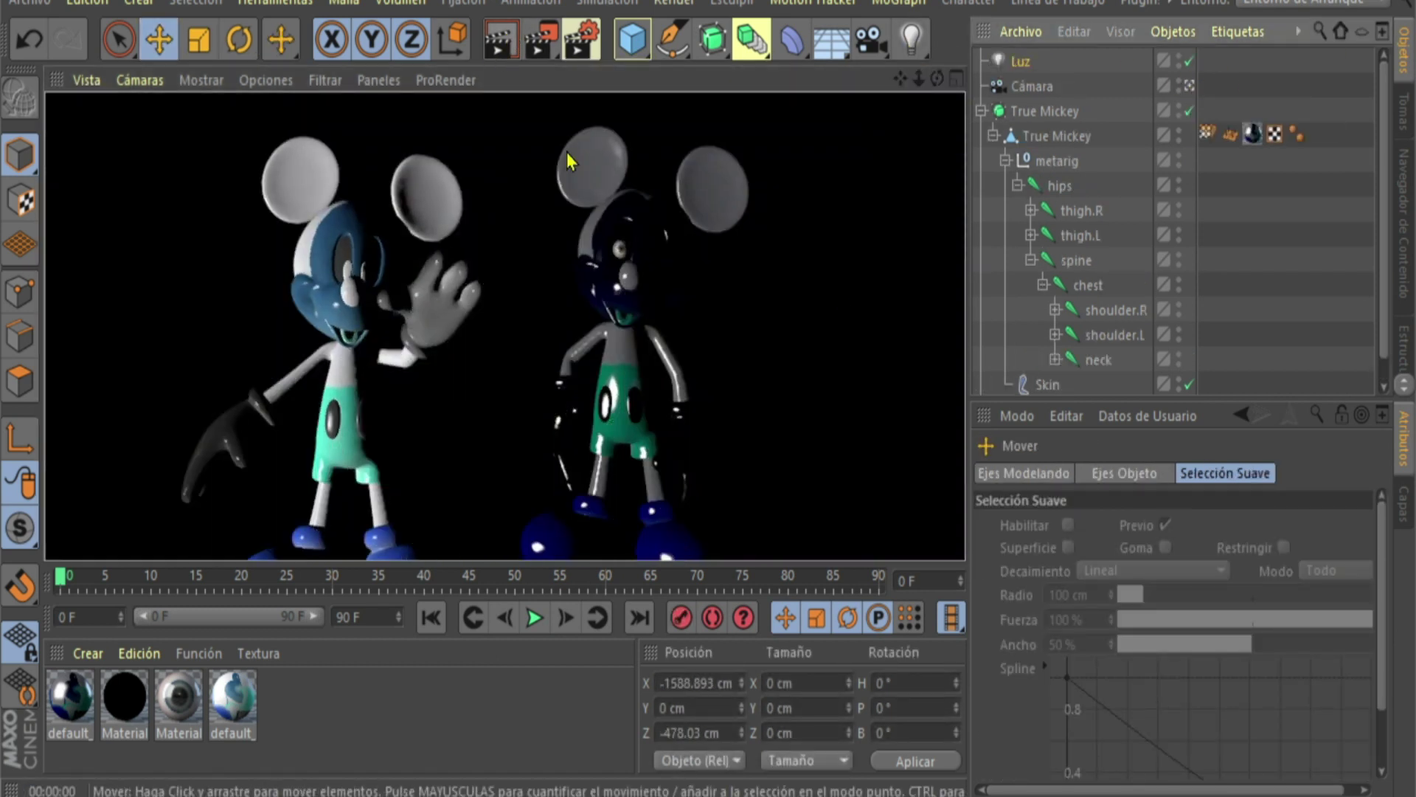
click(838, 295)
- Reposition the light in front of the characters at about X -1078, Y 171, Z -893 cm and render the view
click(1189, 86)
drag(918, 78, 848, 80)
drag(936, 78, 1040, 79)
click(313, 472)
drag(317, 472, 845, 308)
click(885, 221)
click(1189, 86)
click(498, 40)
click(920, 181)
- Tint the light pale pink by setting its colour saturation to 11% and render the view
scroll(1180, 627, down, 3)
click(1021, 62)
scroll(1181, 627, down, 3)
drag(1216, 580, 1229, 610)
click(499, 41)
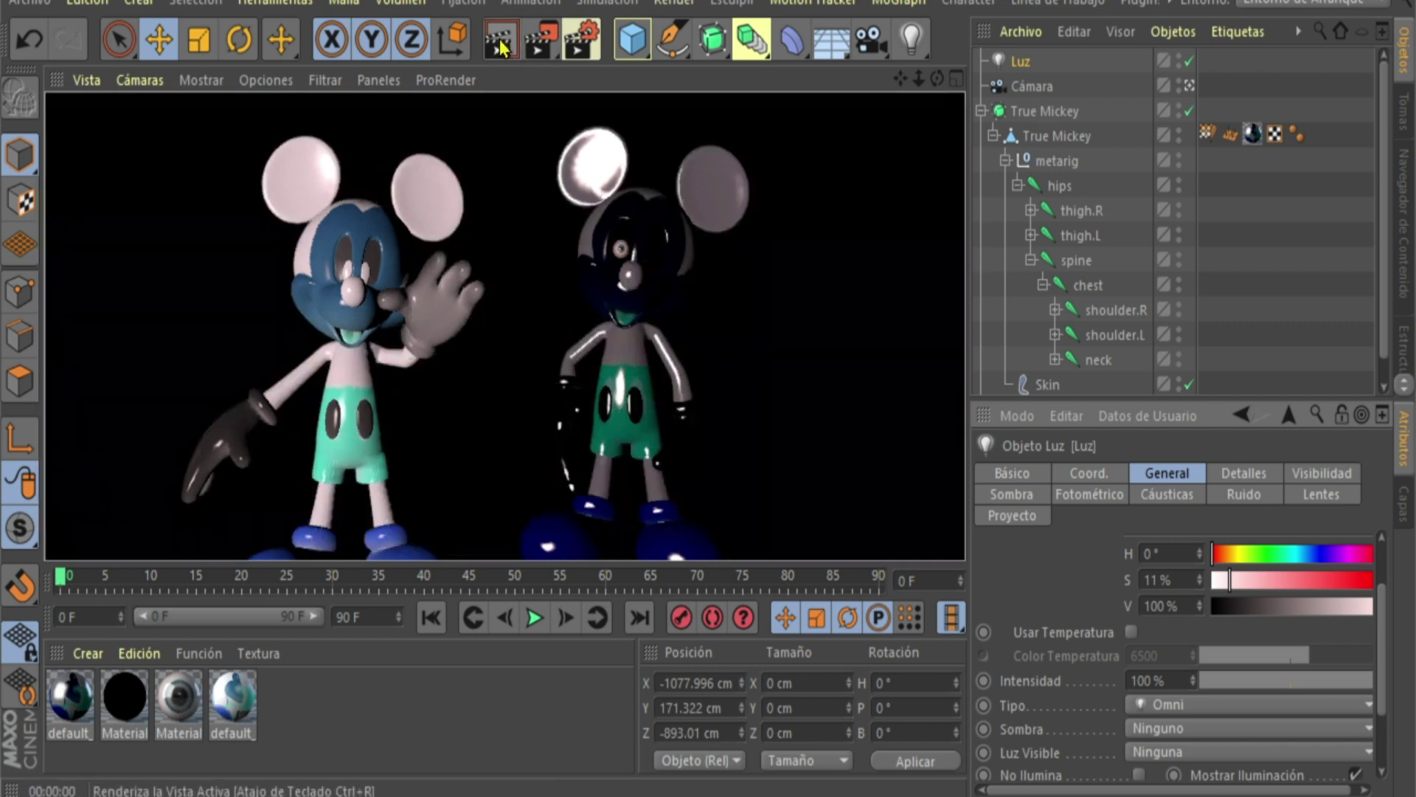
click(435, 195)
- Add a second light behind the characters at about Y 1238, Z 2604 cm and render the camera view
click(1189, 86)
click(1032, 87)
drag(937, 78, 973, 81)
scroll(506, 326, up, 3)
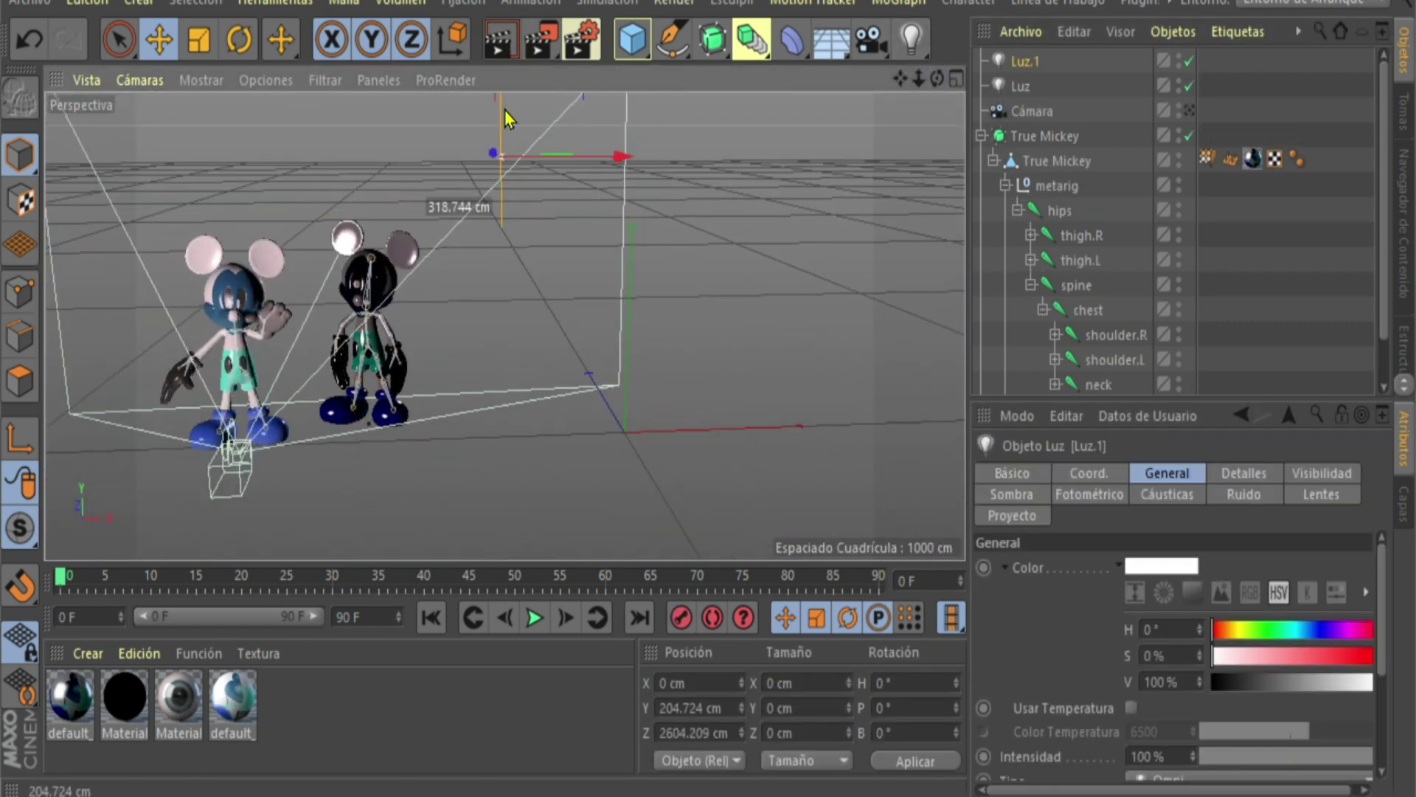
click(1189, 111)
click(1189, 111)
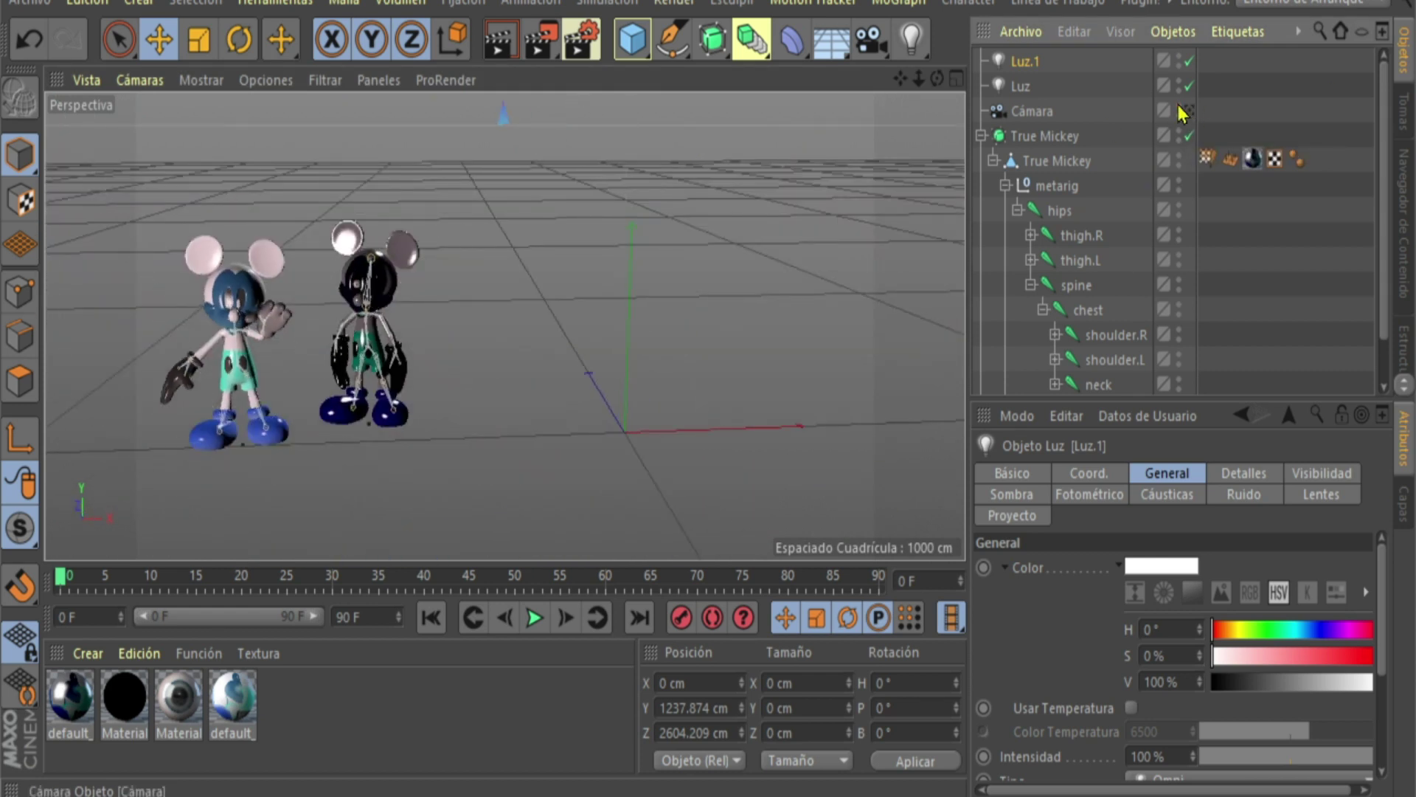
click(1184, 111)
click(497, 38)
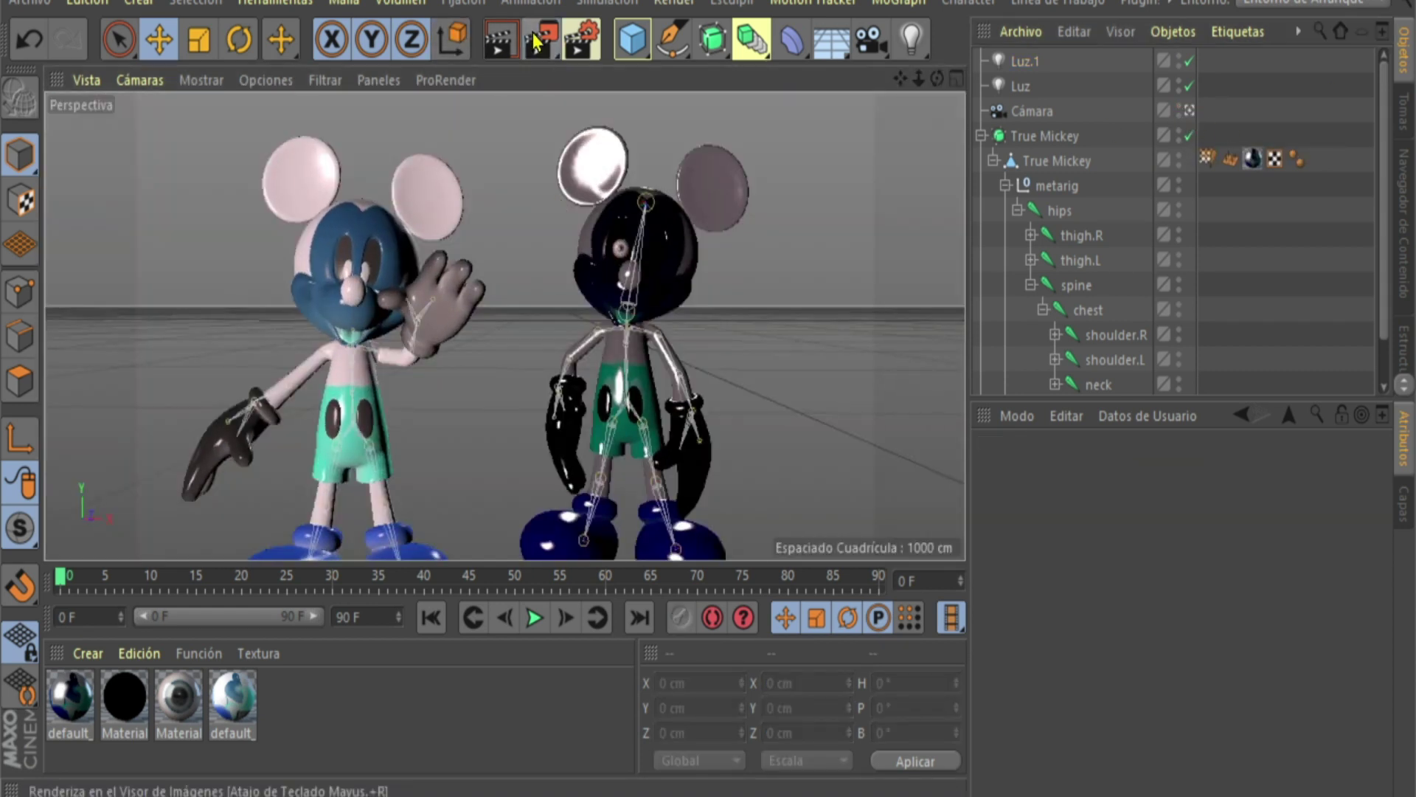
- Render to the image viewer and save the still as an 8-bit PNG named primero, replacing the existing file
click(535, 38)
scroll(463, 480, down, 3)
click(180, 49)
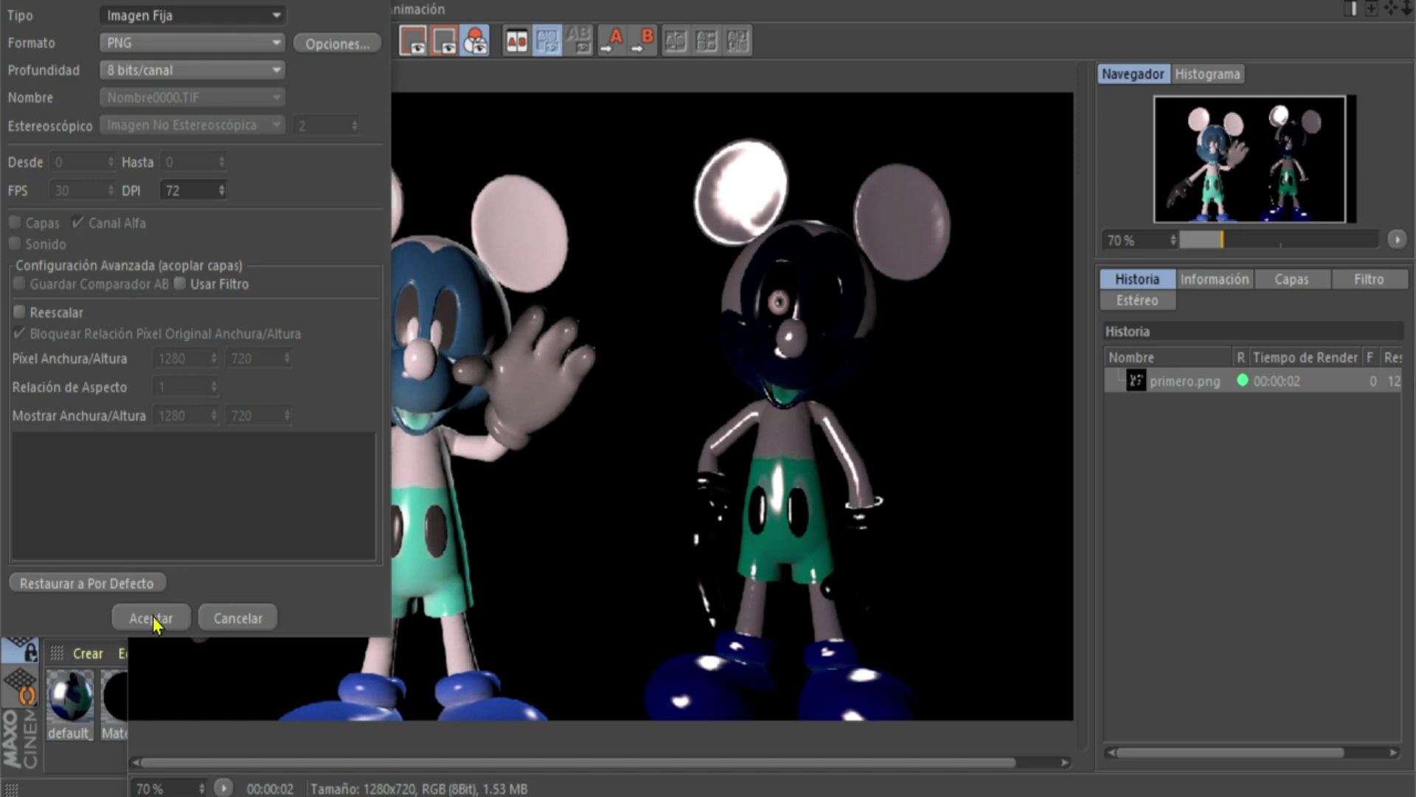
click(151, 618)
click(862, 758)
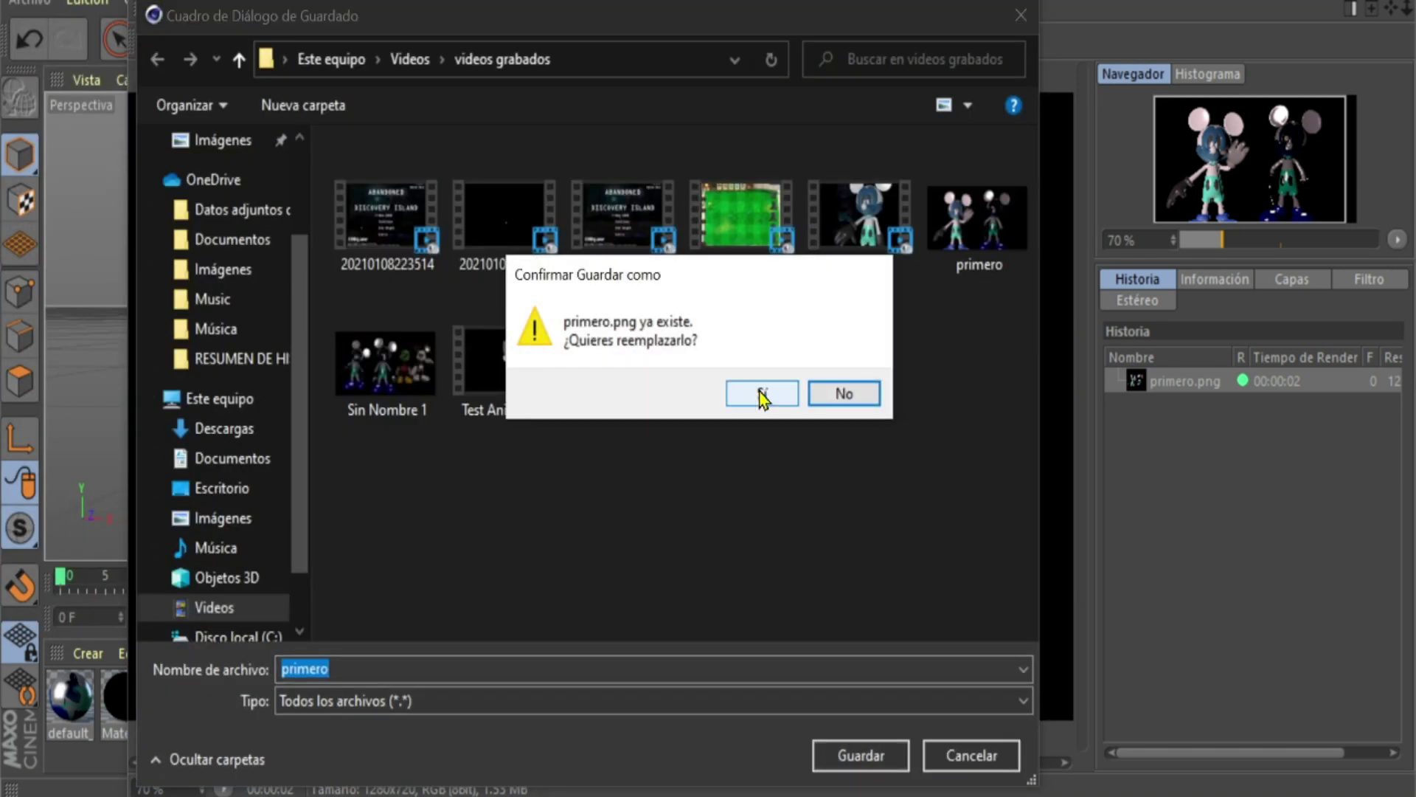
click(762, 394)
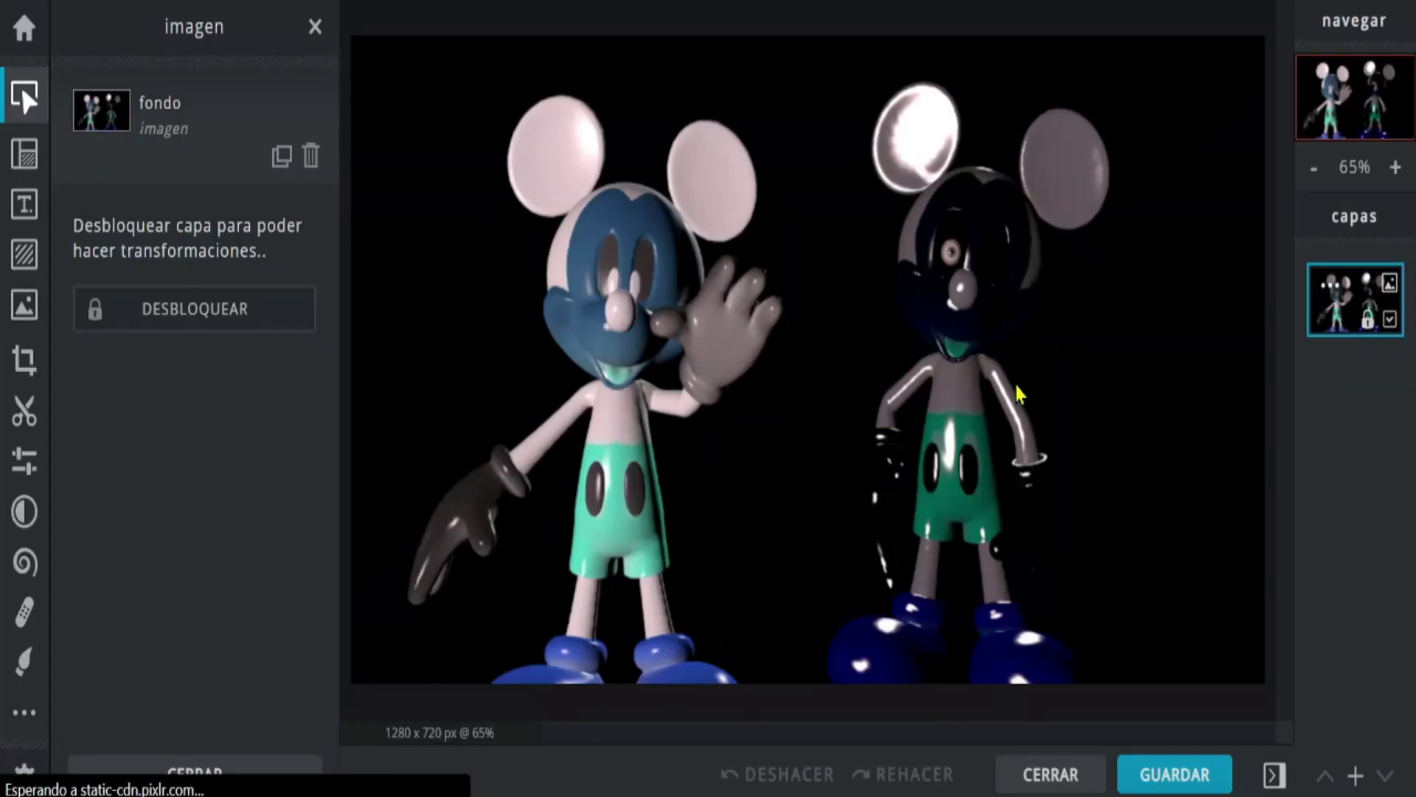
- Add the reference image of the dark Mickey as a new layer and place it over the right-hand character
click(25, 255)
click(24, 305)
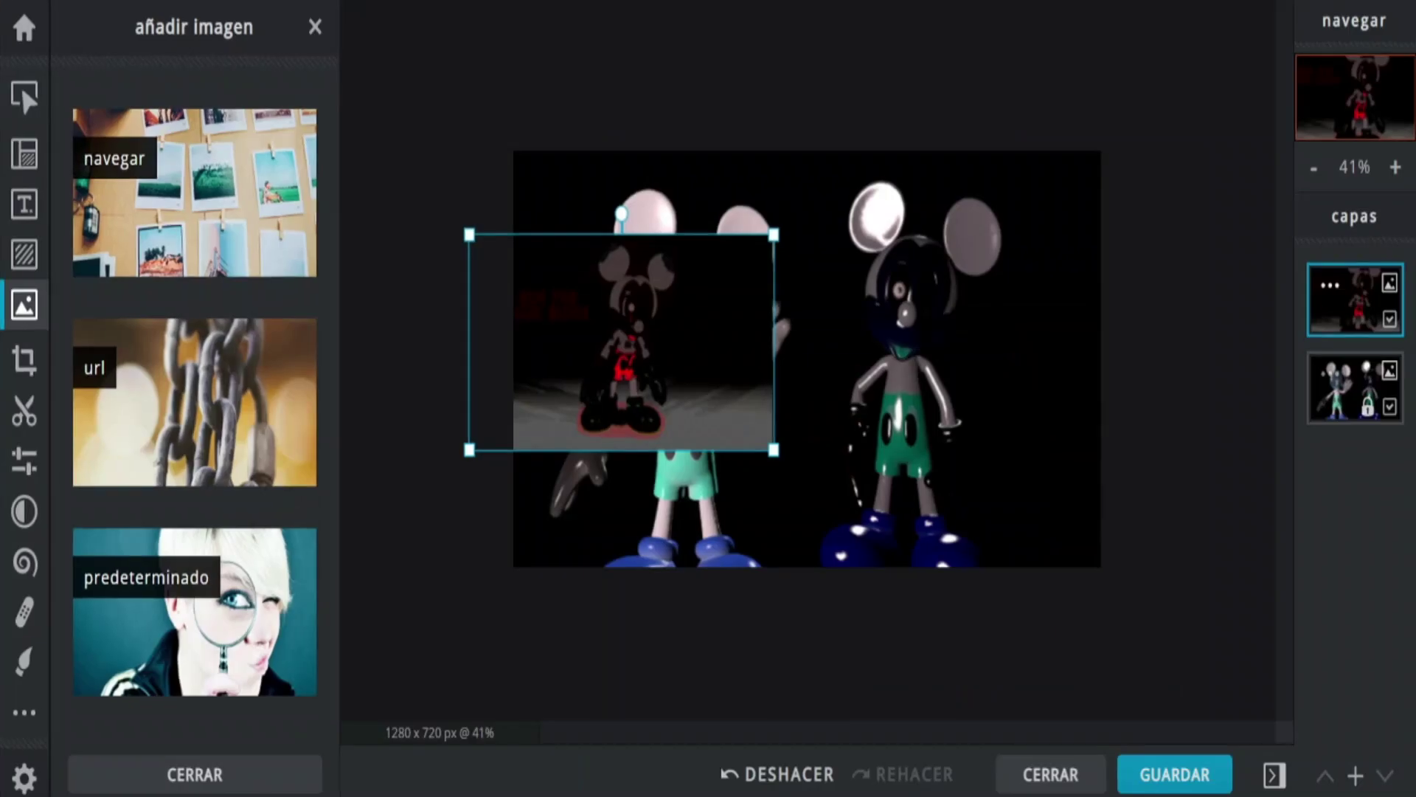
click(1395, 168)
drag(741, 265, 803, 240)
drag(824, 158, 892, 113)
drag(881, 135, 727, 271)
drag(590, 391, 624, 337)
click(1395, 168)
drag(527, 324, 638, 324)
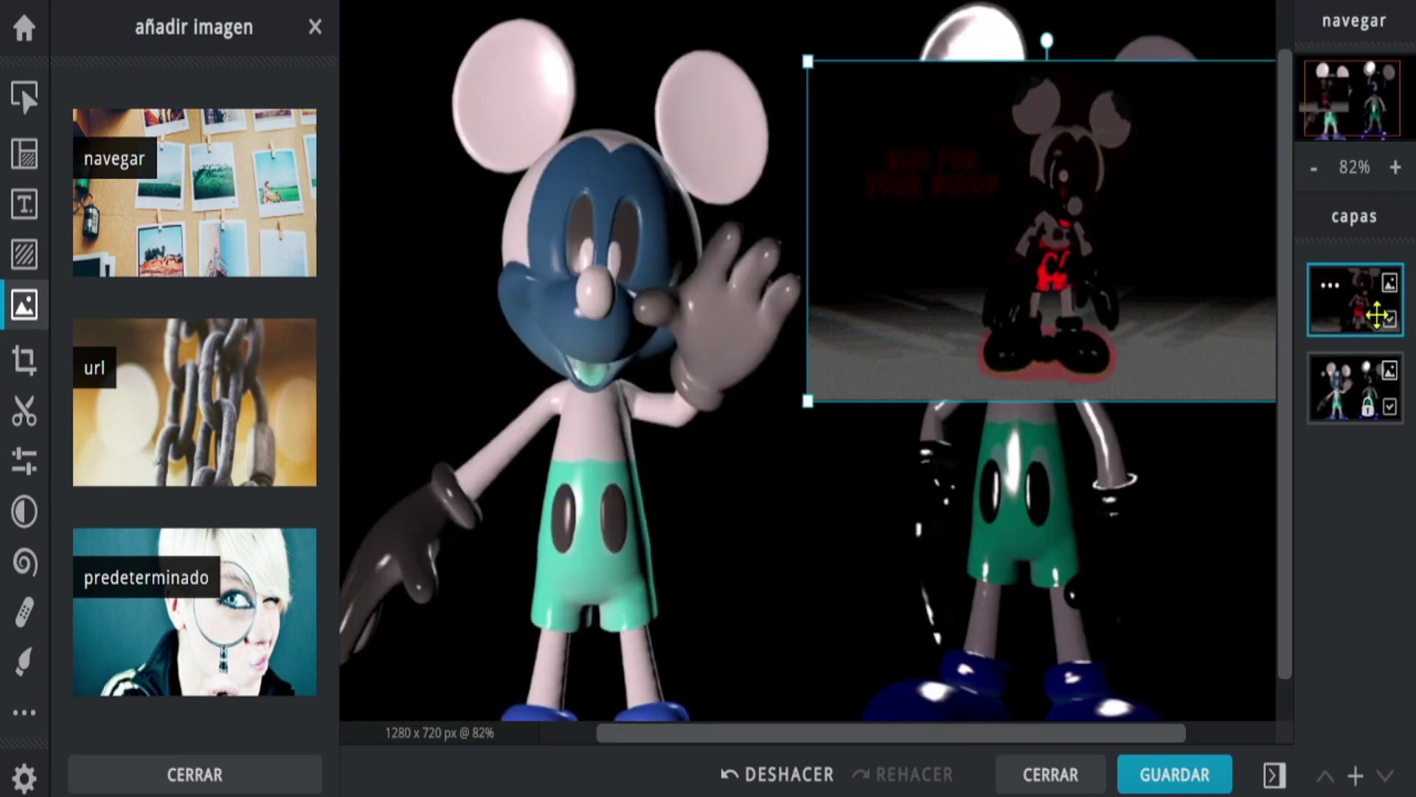
- Hide the reference image layer and set up a 16 px black (#000000) drawing brush for the render layer
click(1389, 319)
click(24, 662)
scroll(95, 537, down, 2)
drag(91, 445, 96, 450)
scroll(96, 450, down, 2)
click(101, 428)
click(196, 370)
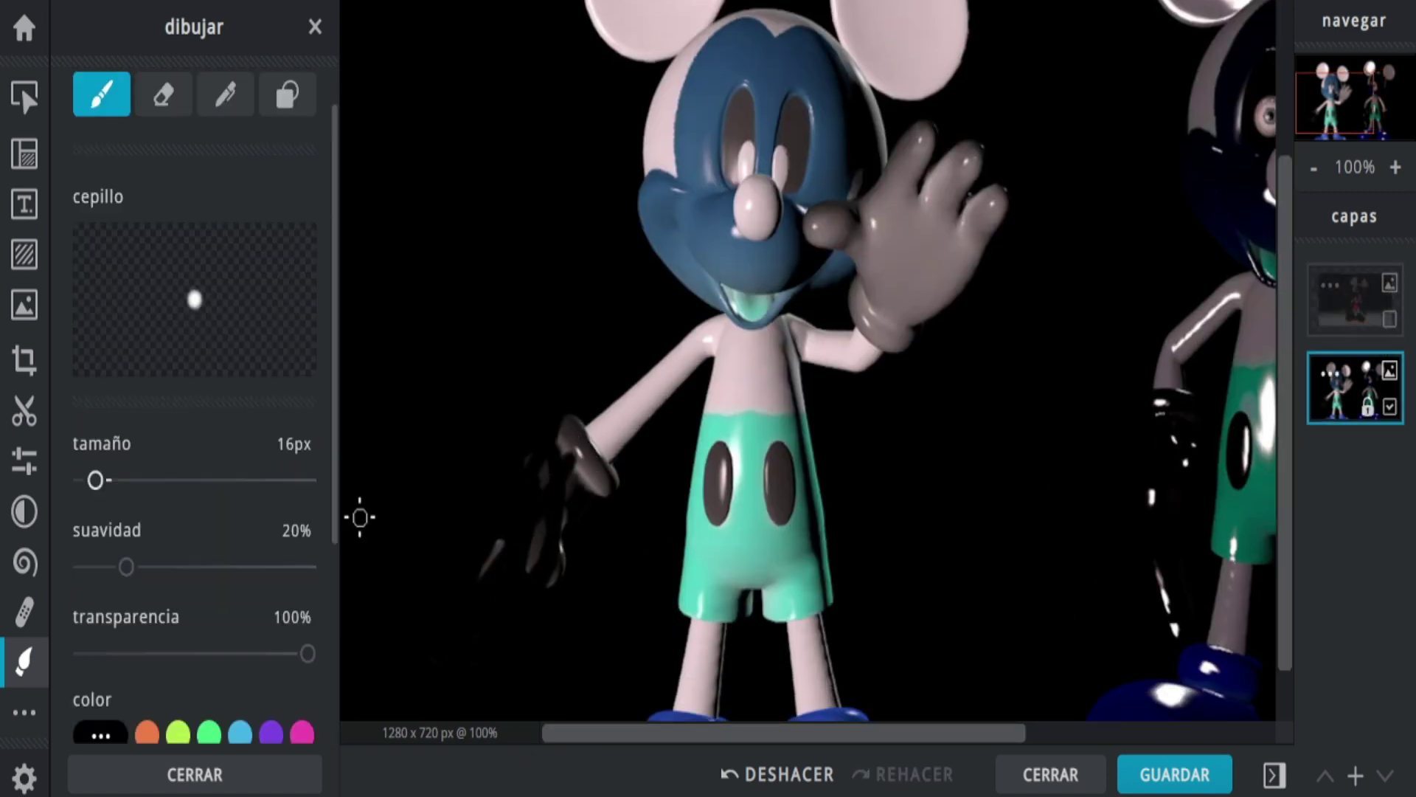
- Paint out the blue-faced character's lowered forearm and hand in black, shaping a jagged stump with a 5 px brush
scroll(407, 631, up, 2)
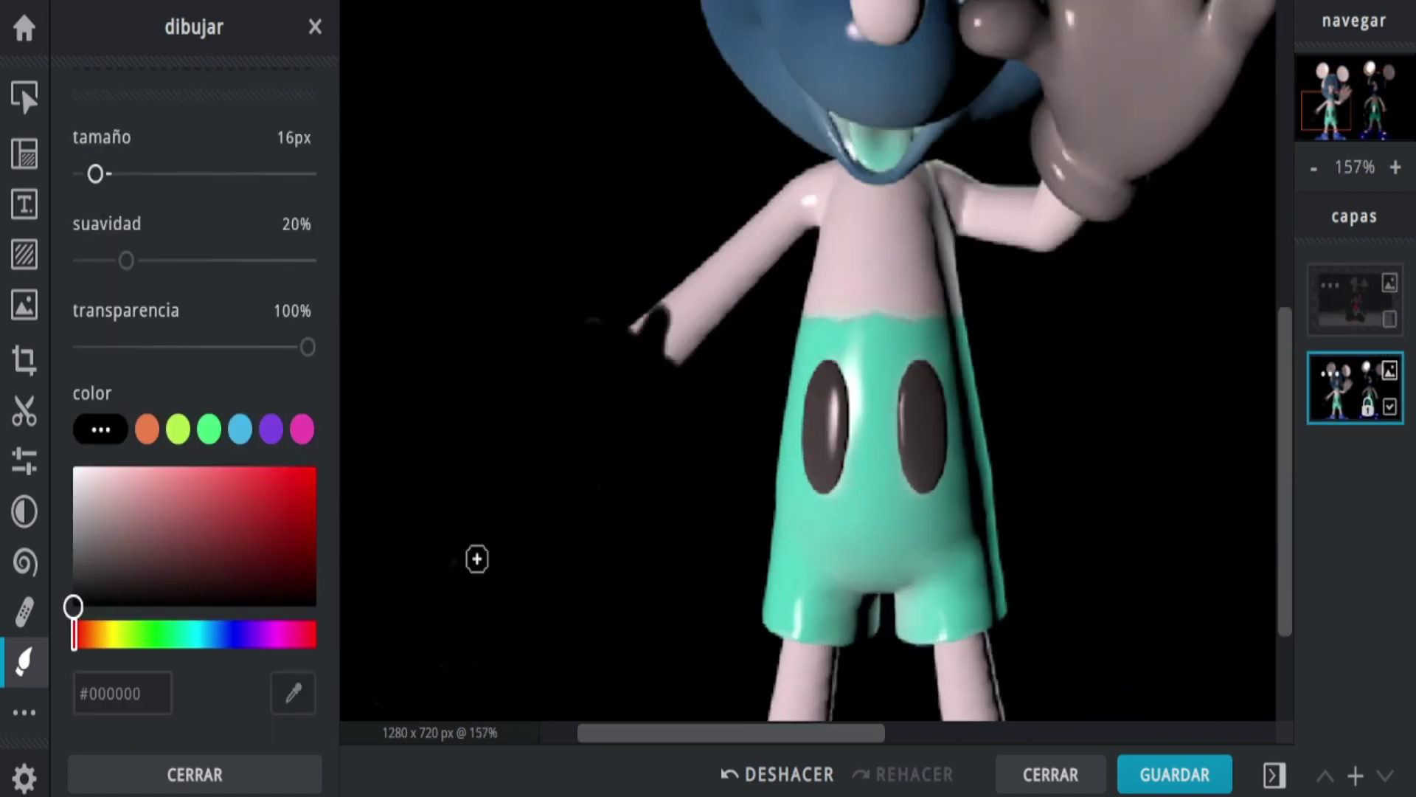
scroll(702, 294, up, 5)
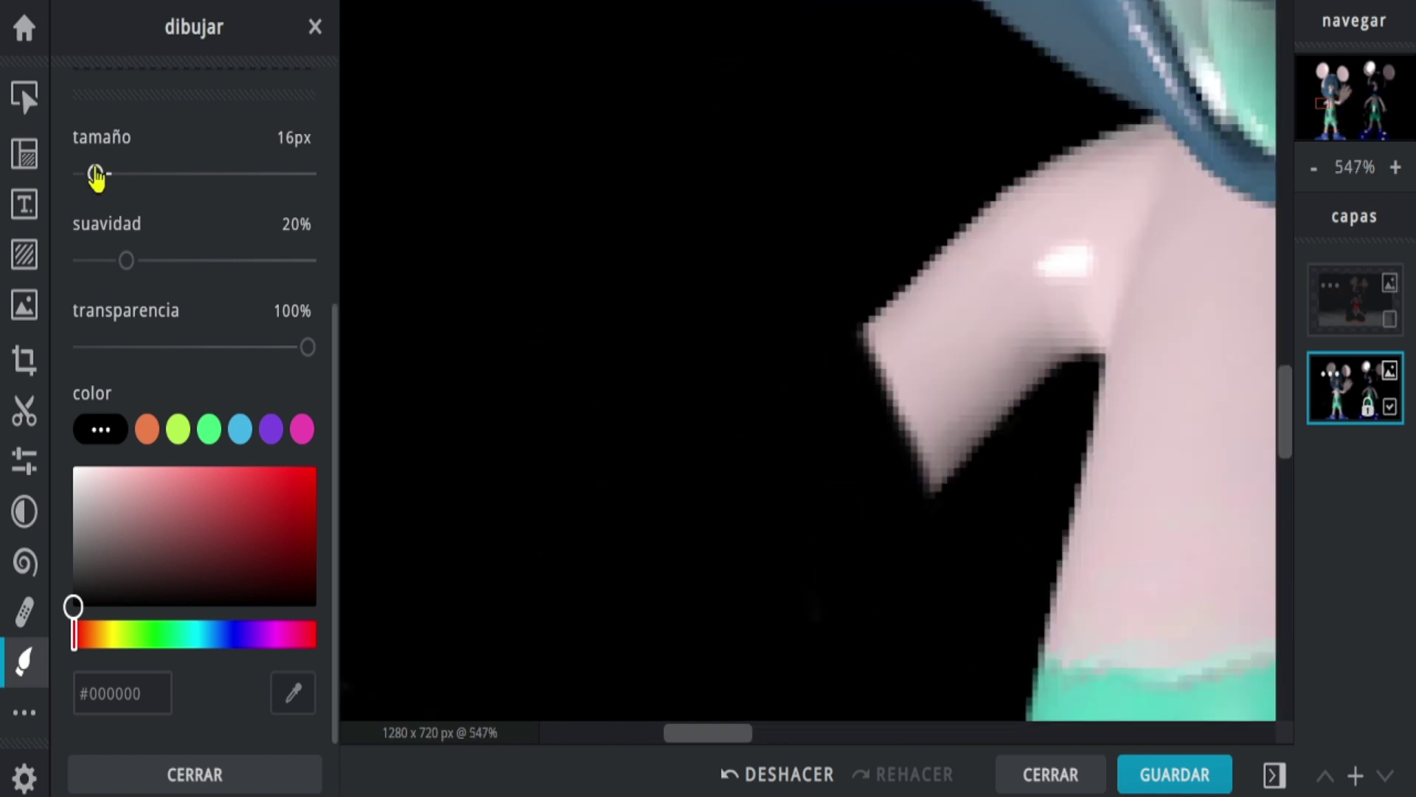
drag(96, 174, 85, 193)
scroll(833, 308, up, 4)
drag(929, 428, 1125, 510)
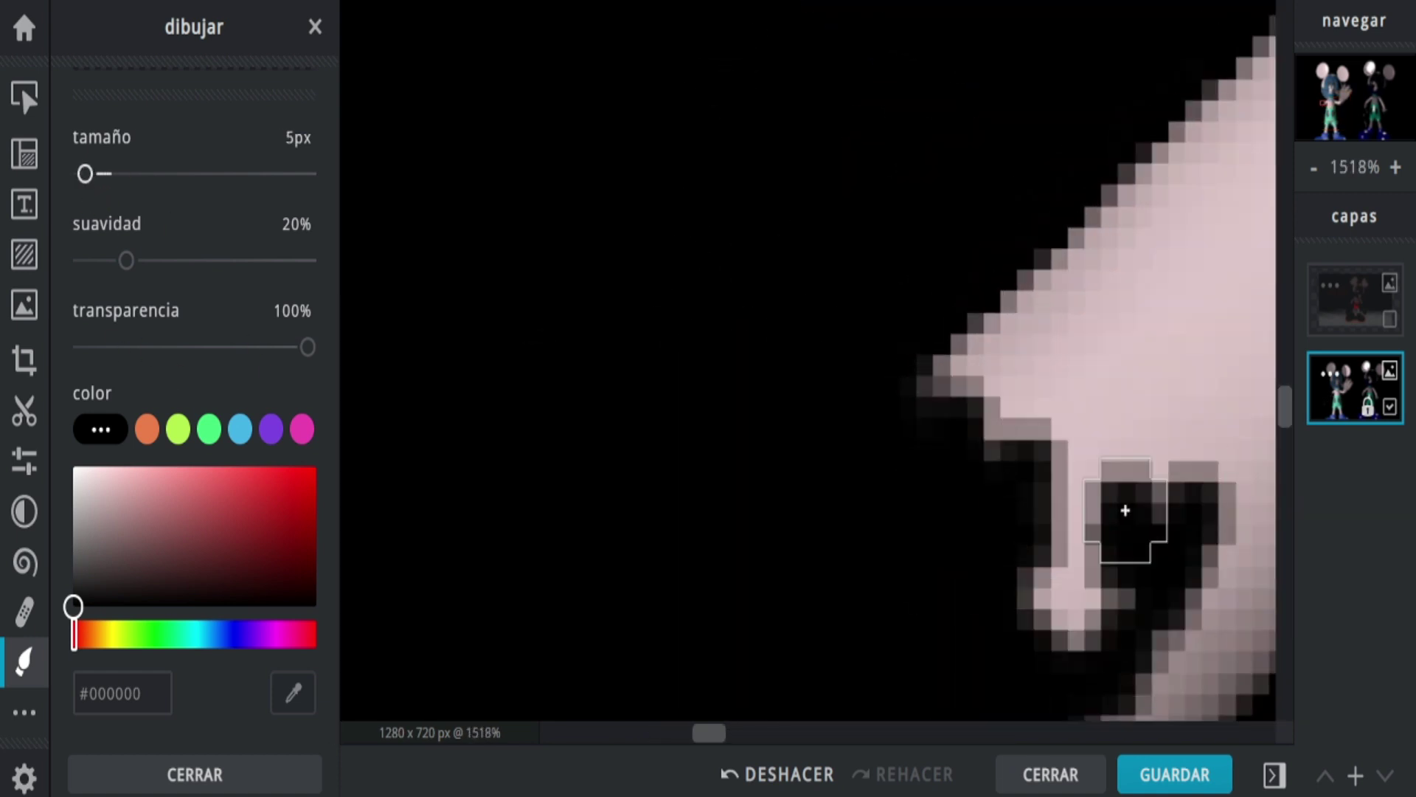
scroll(1018, 578, down, 6)
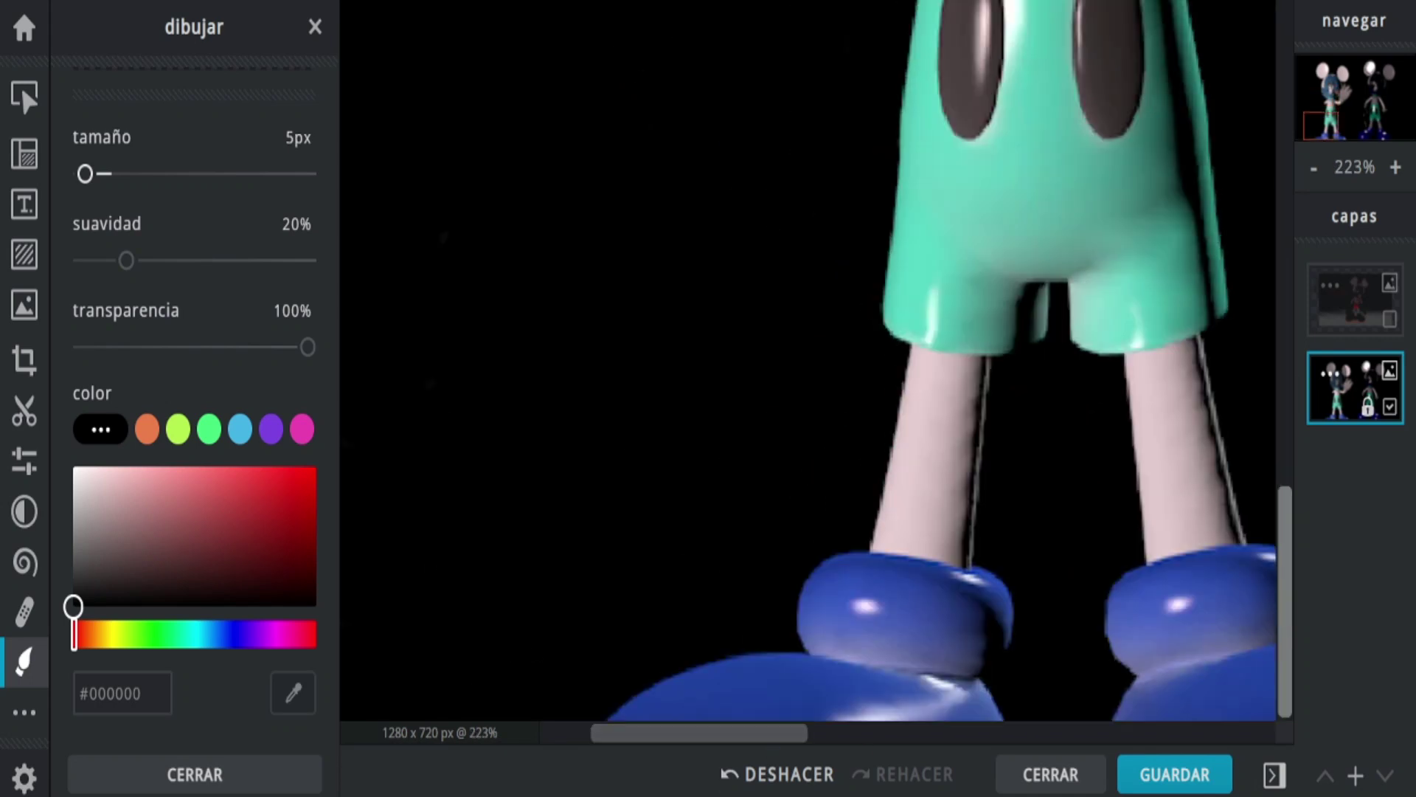
- Paint out the blue-faced character's right-hand lower leg and shoe in black, leaving a jagged stump shaped with an 11 px brush
middle_drag(1210, 558, 860, 513)
click(103, 176)
mouse_move(916, 655)
mouse_down()
mouse_move(943, 730)
mouse_move(927, 569)
mouse_move(806, 468)
mouse_up()
drag(103, 174, 91, 174)
scroll(836, 459, up, 4)
drag(903, 398, 763, 492)
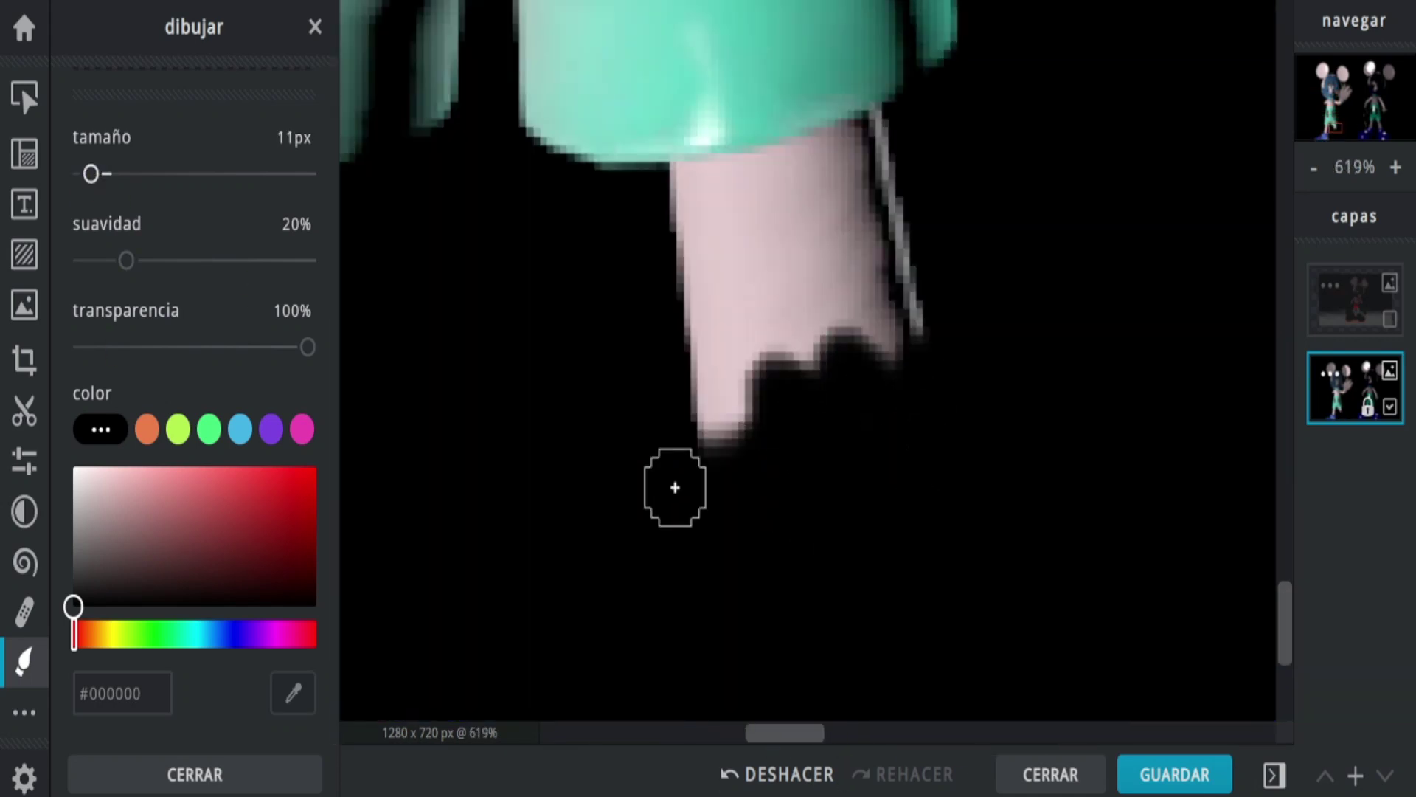
- Set the brush to white (#FFFFFF), 37 px and 16% transparency, and undo the test stroke on the shorts
scroll(763, 492, down, 5)
click(75, 469)
drag(308, 347, 132, 347)
drag(90, 174, 115, 174)
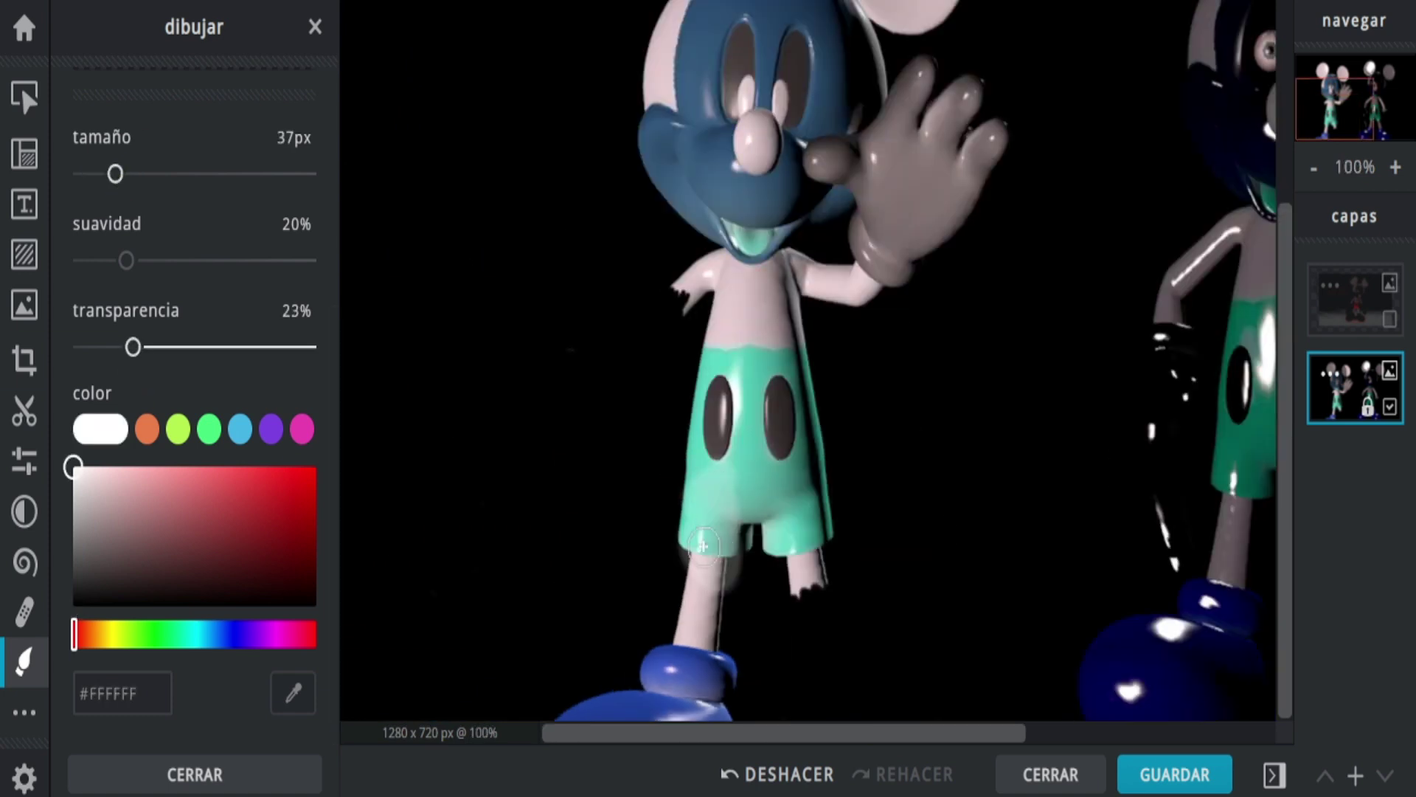
key(ctrl+z)
drag(133, 347, 117, 346)
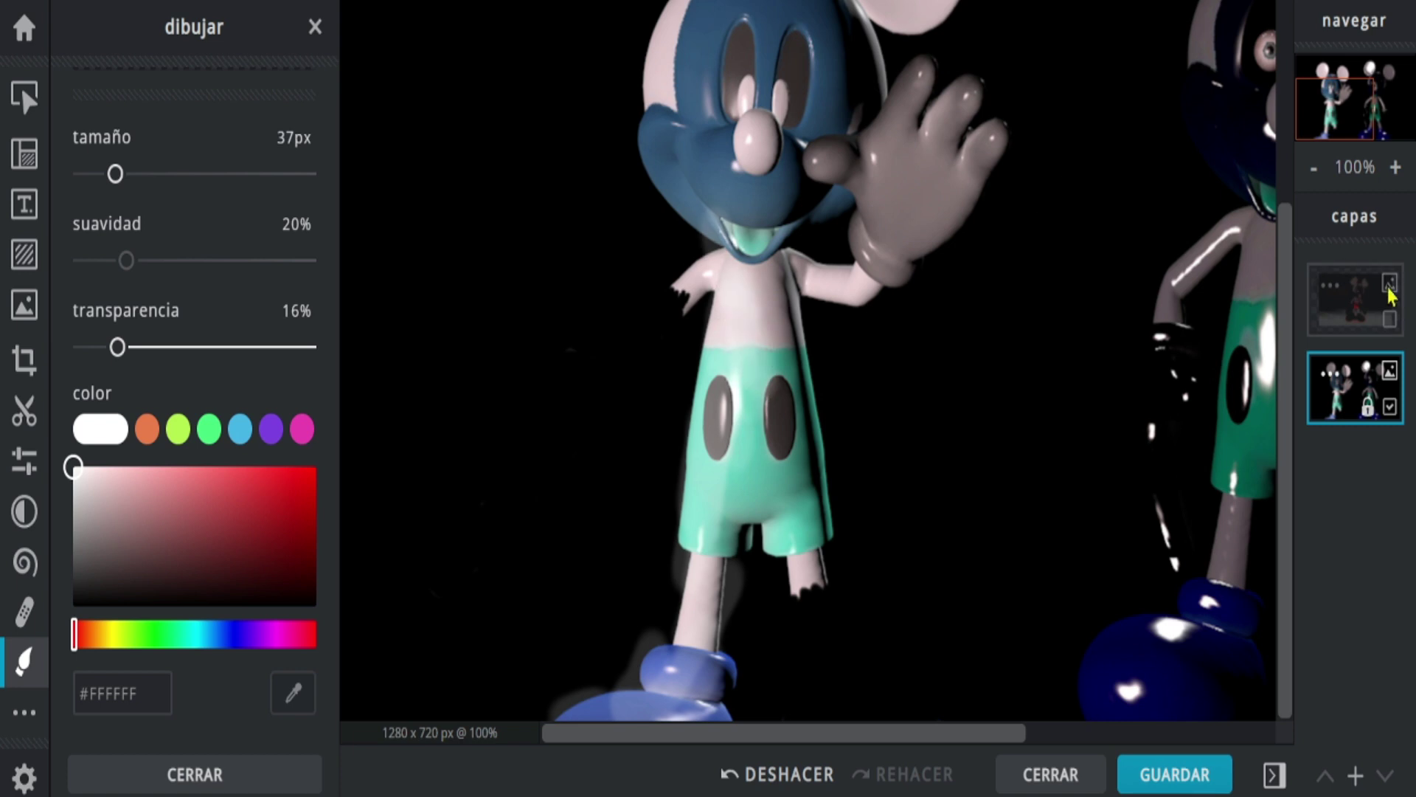
- Brush faint white patches over the blue-faced character's raised hand and ears
scroll(959, 243, up, 1)
drag(931, 210, 878, 299)
drag(953, 168, 909, 247)
click(953, 289)
scroll(952, 280, up, 2)
drag(834, 217, 867, 291)
drag(870, 111, 911, 173)
drag(970, 121, 977, 145)
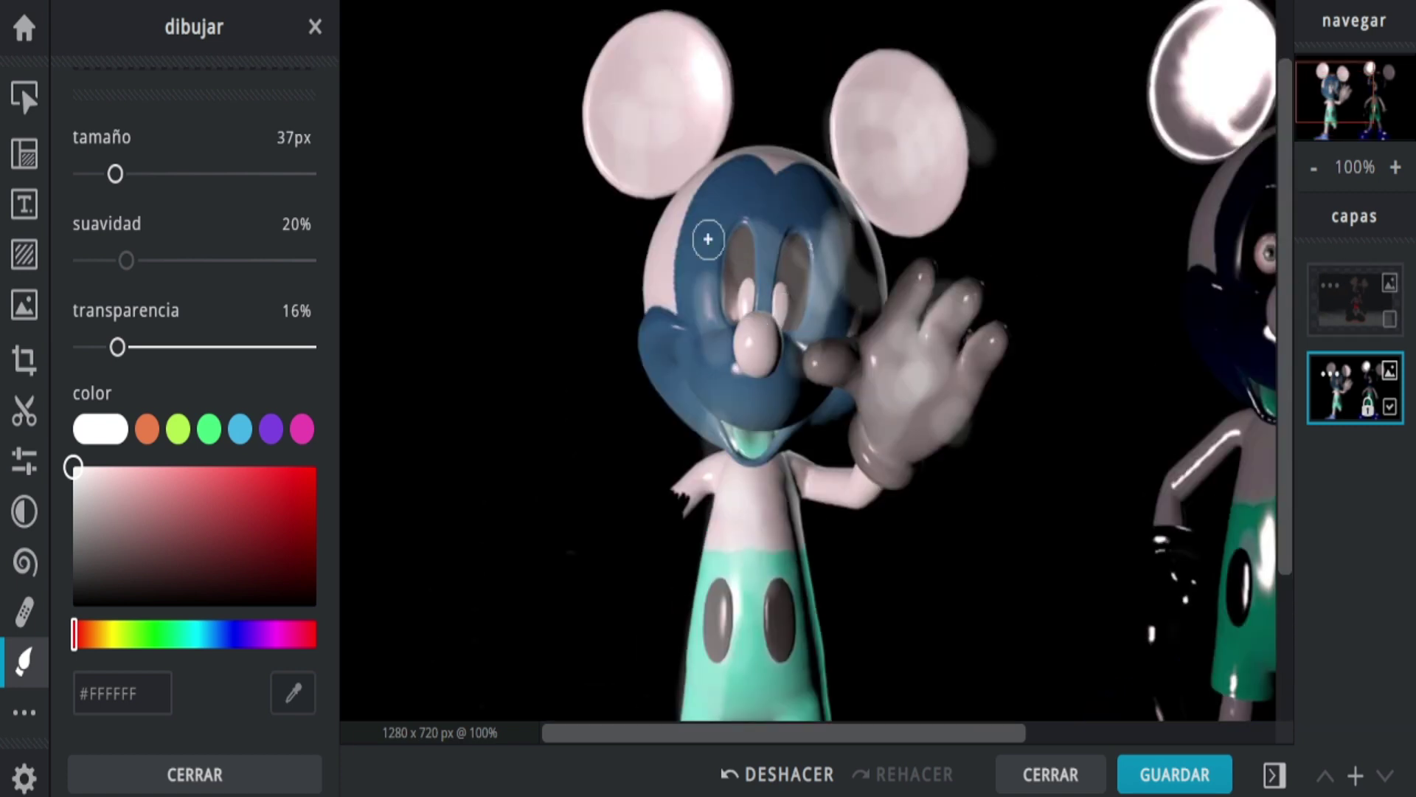
- Brush faint white patches over the blue-faced character's face and shorts
drag(716, 347, 788, 372)
drag(839, 520, 745, 689)
drag(765, 542, 798, 638)
drag(1289, 388, 1289, 454)
drag(779, 575, 808, 637)
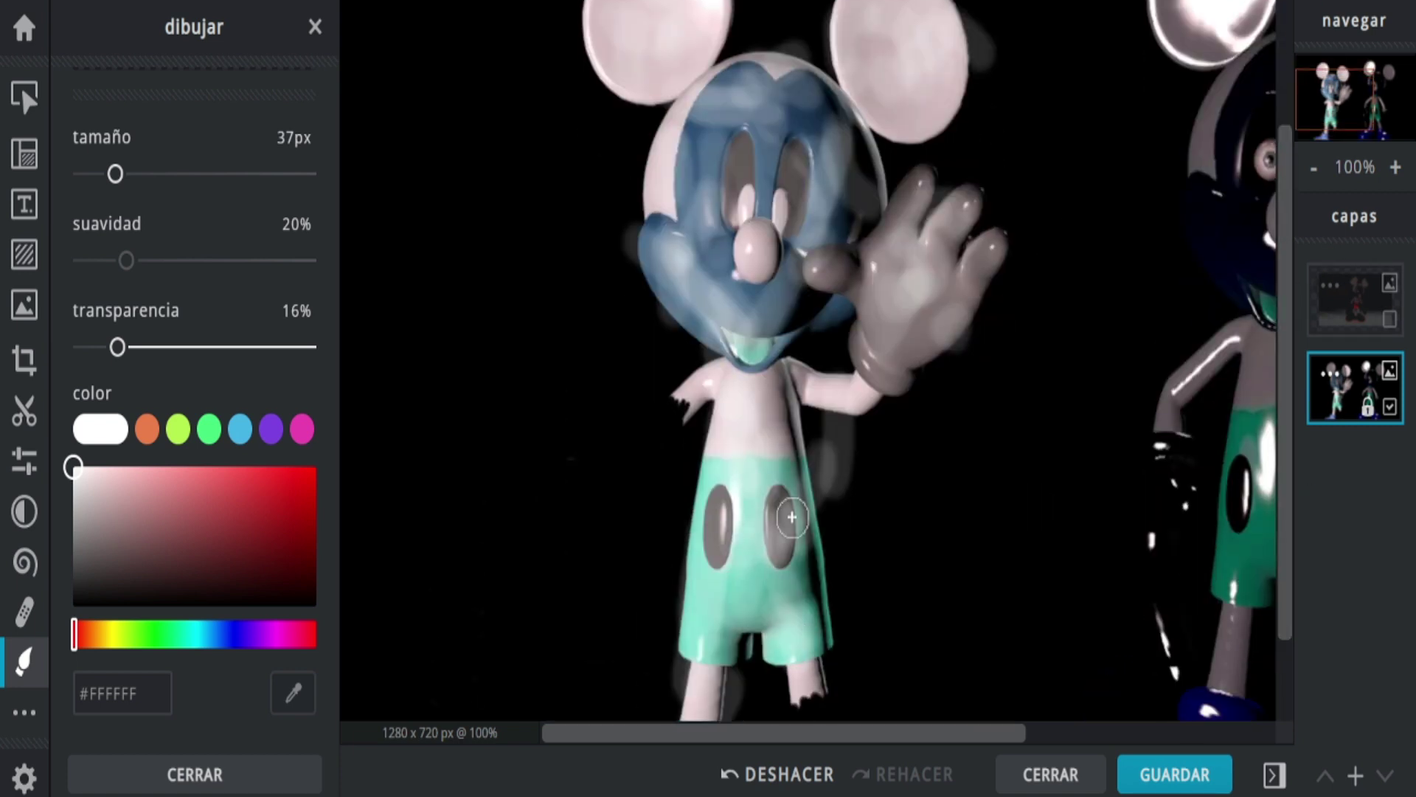
- Lower the brush transparency to 7% and shade the faded character with faint black and white strokes
drag(117, 347, 96, 347)
ctrl+scroll(708, 69, down, 2)
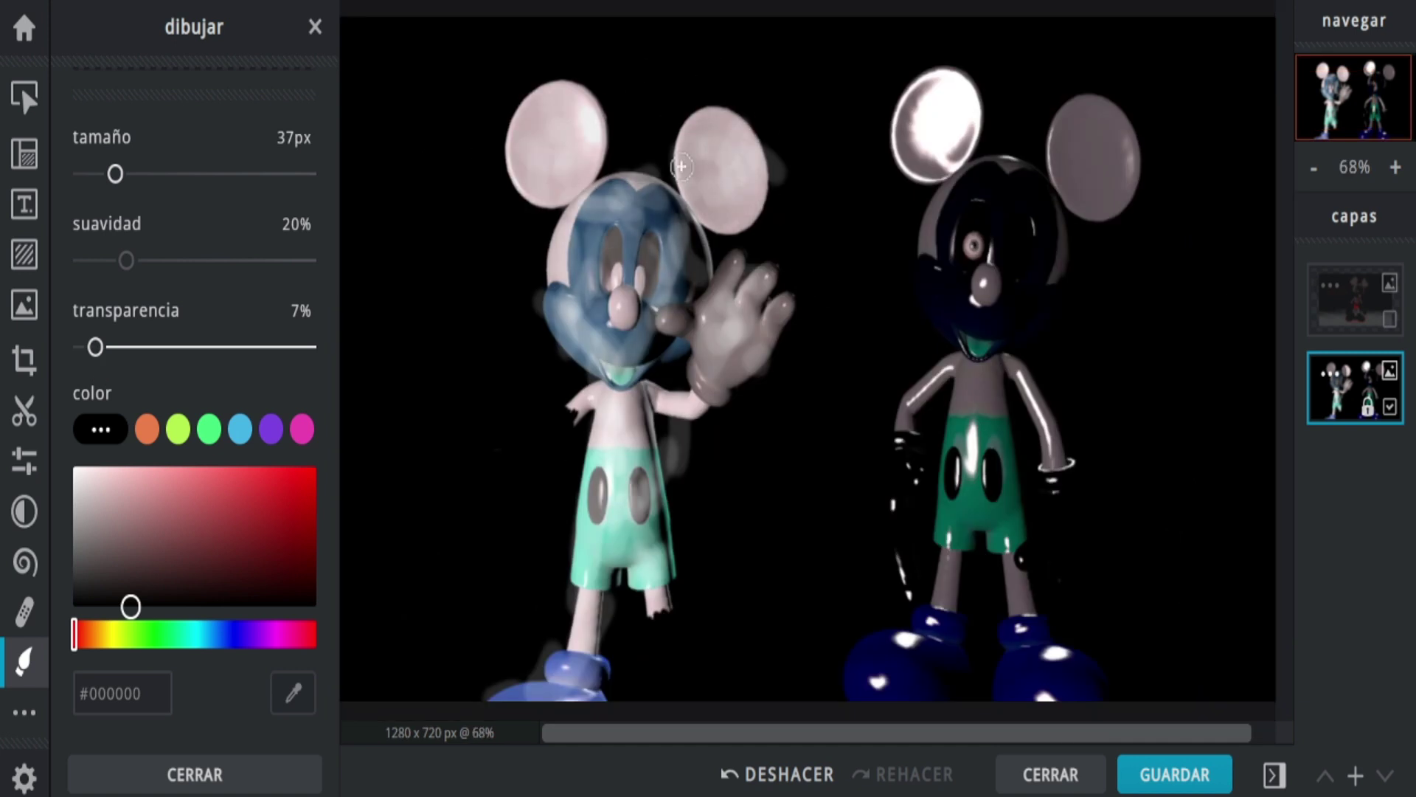
drag(722, 380, 694, 304)
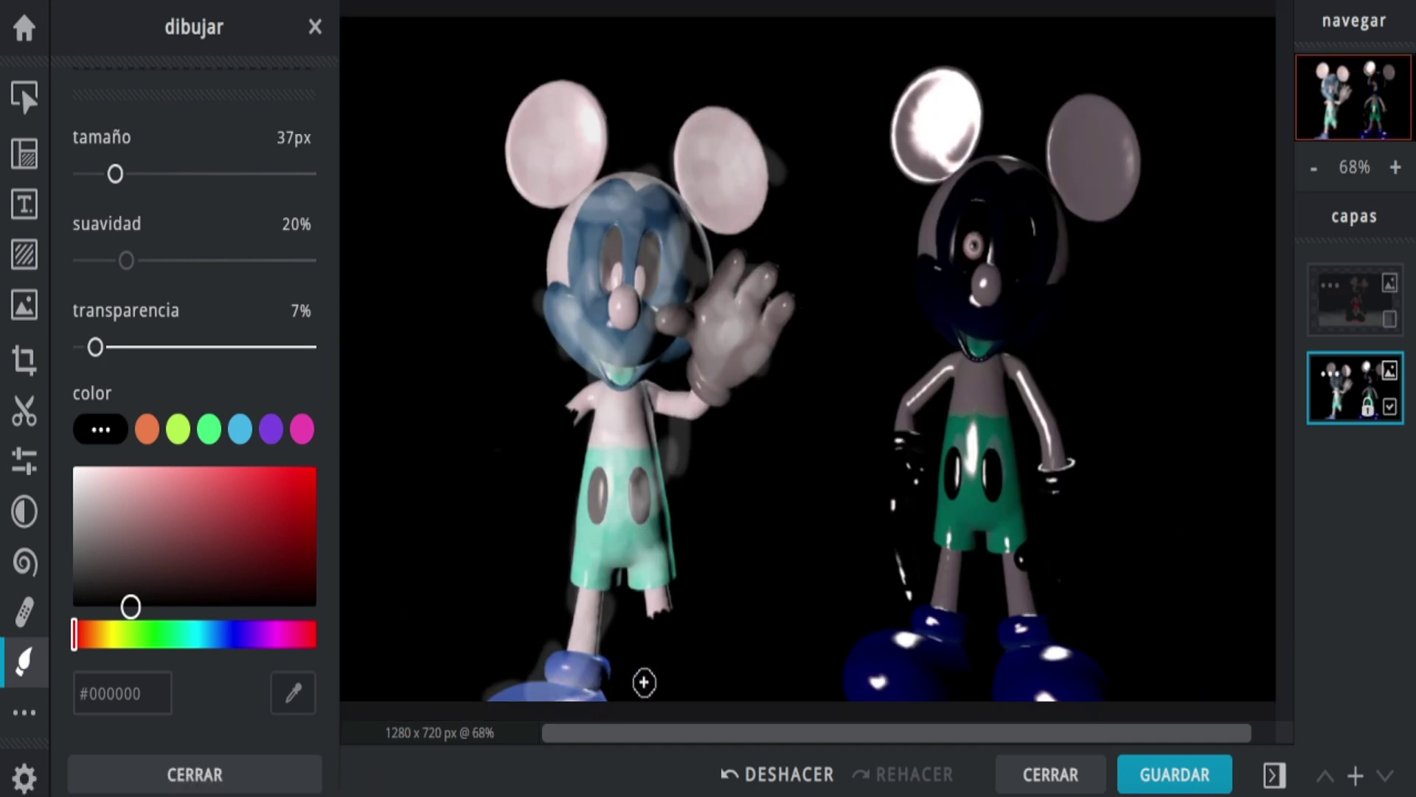
scroll(408, 250, up, 4)
drag(92, 487, 73, 467)
mouse_move(649, 184)
mouse_down()
mouse_move(654, 385)
mouse_move(709, 506)
mouse_up()
mouse_move(803, 570)
mouse_down()
mouse_move(822, 354)
mouse_move(585, 139)
mouse_move(797, 313)
mouse_up()
scroll(1151, 624, down, 5)
scroll(1160, 571, up, 1)
ctrl+scroll(1140, 450, up, 2)
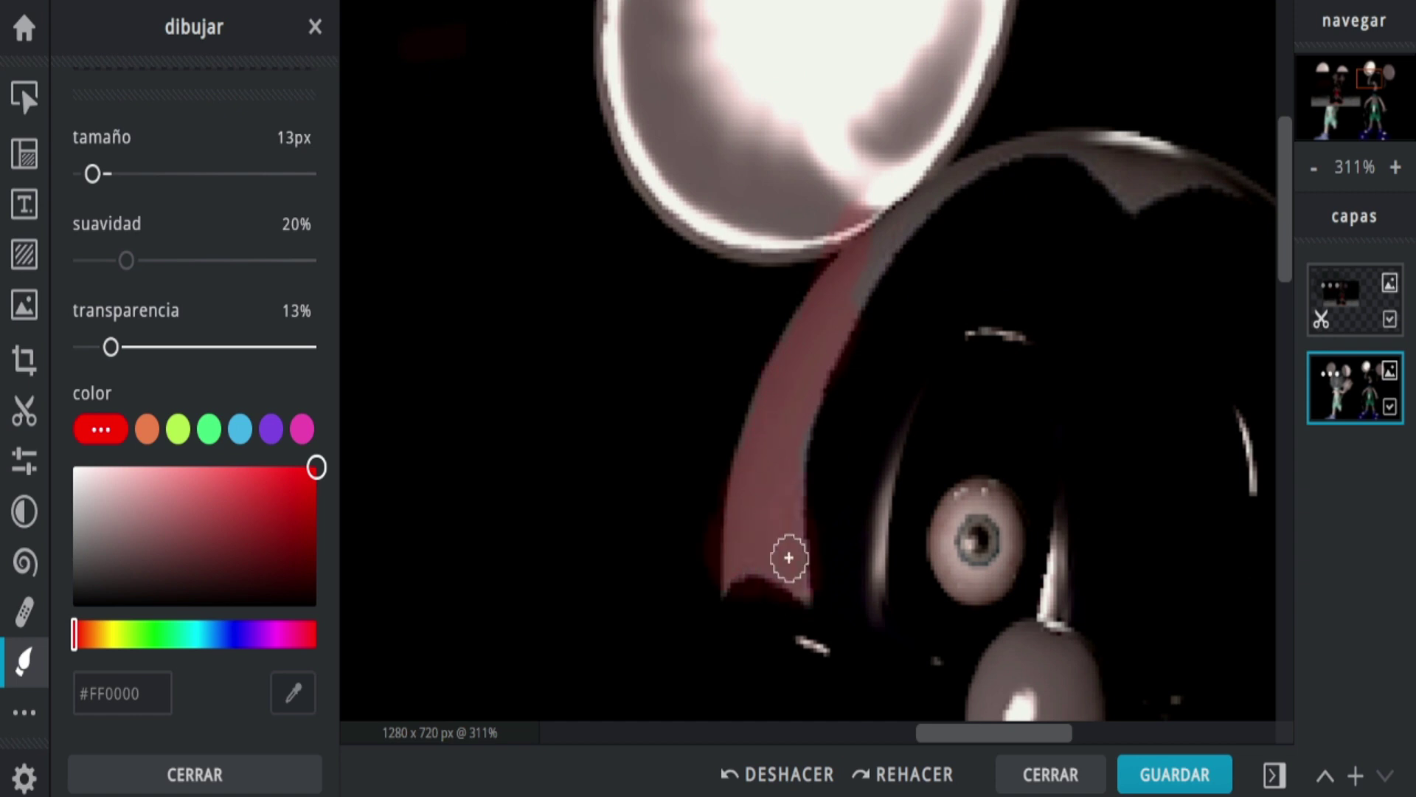
scroll(1185, 256, up, 4)
drag(774, 354, 806, 443)
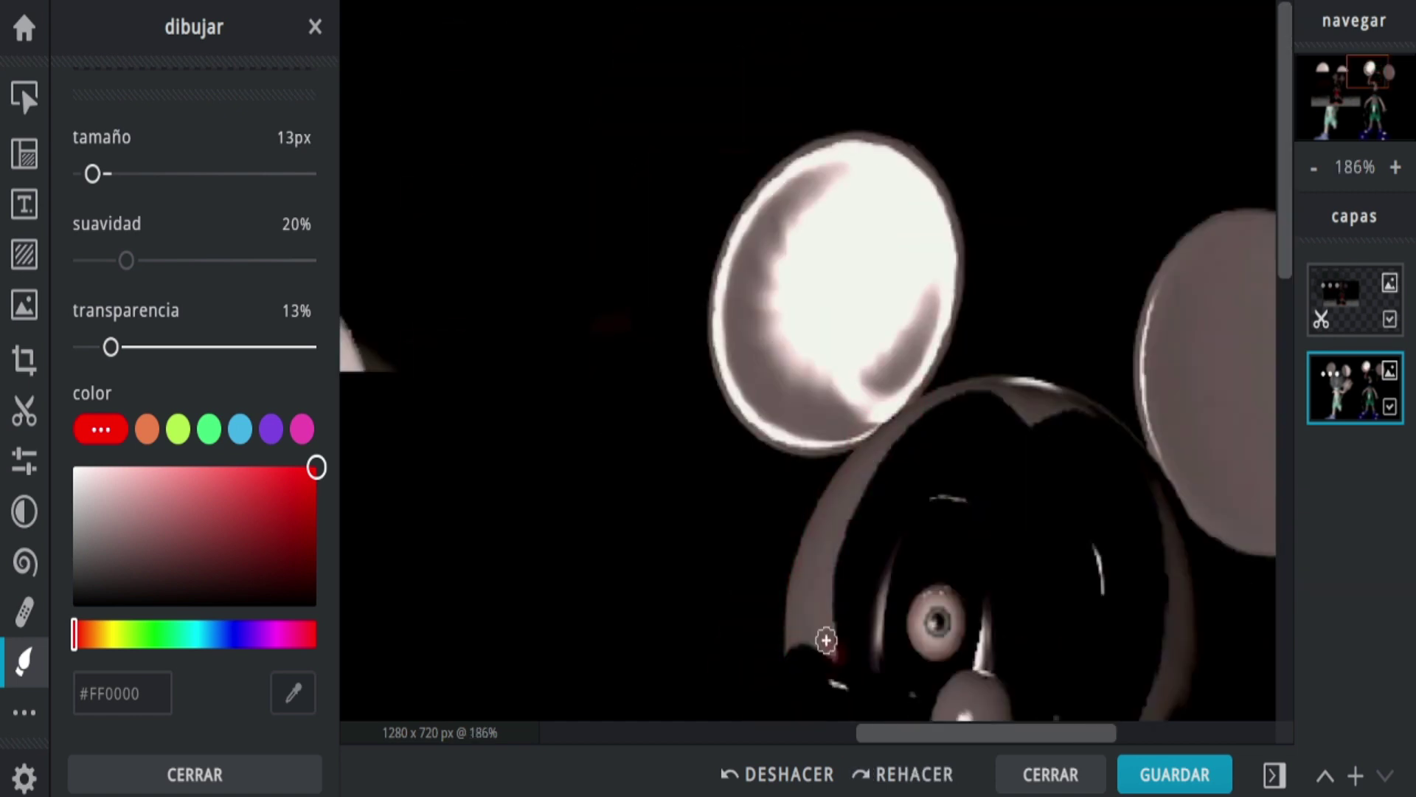
drag(852, 398, 821, 201)
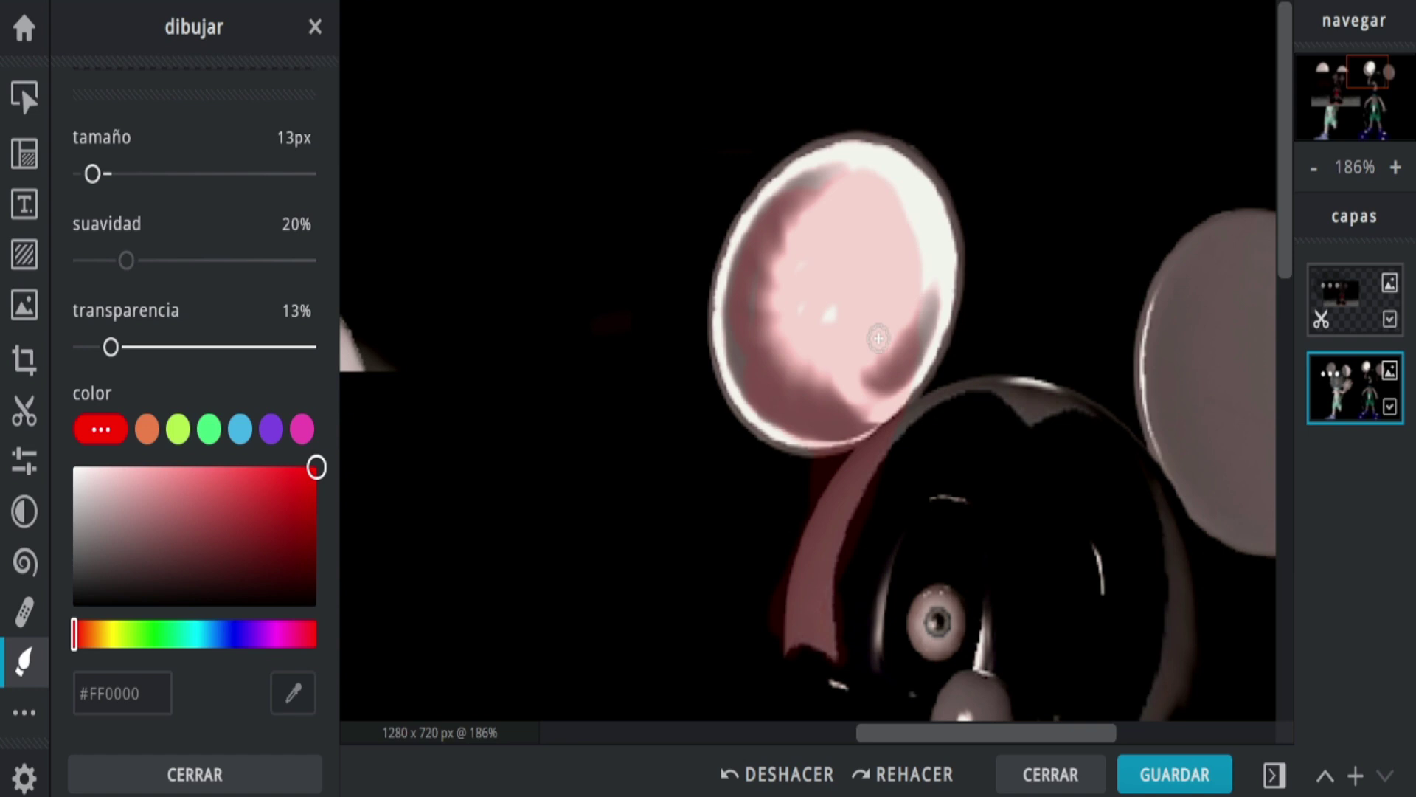
key(ctrl+z)
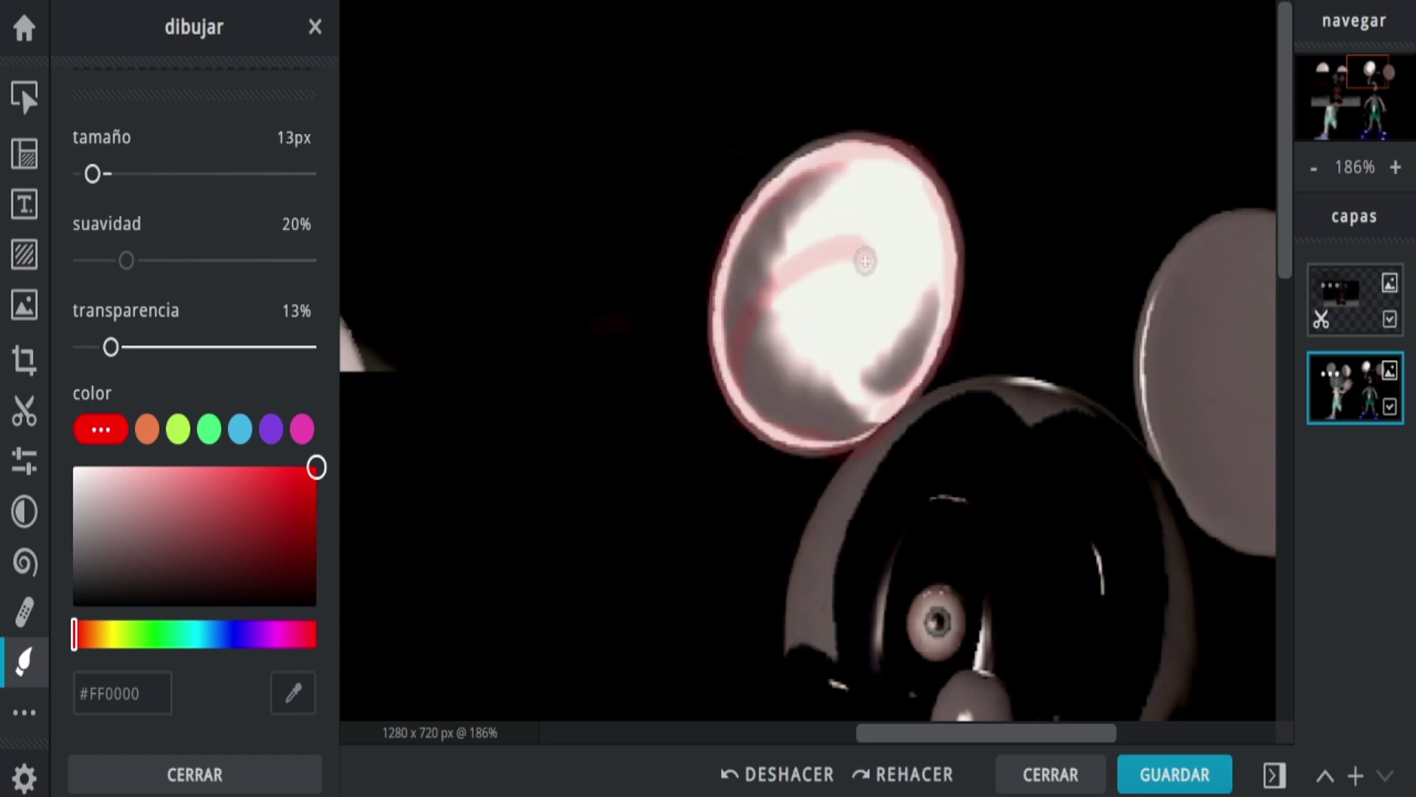
- Tint the dark character's ears and head rim with a 13 px red (#FF0000) brush at 13% transparency
drag(735, 352, 788, 221)
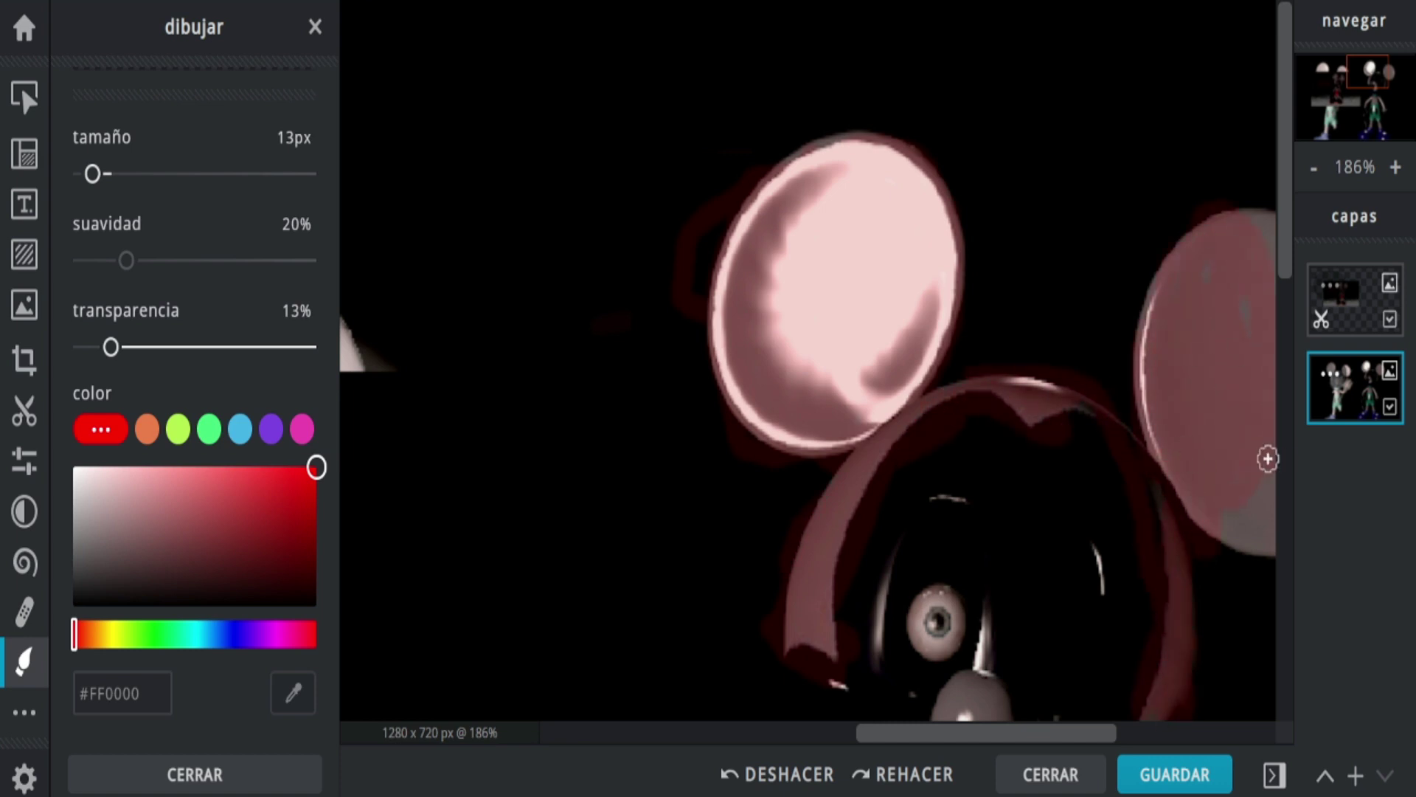
drag(951, 737, 1026, 742)
drag(1000, 548, 1096, 487)
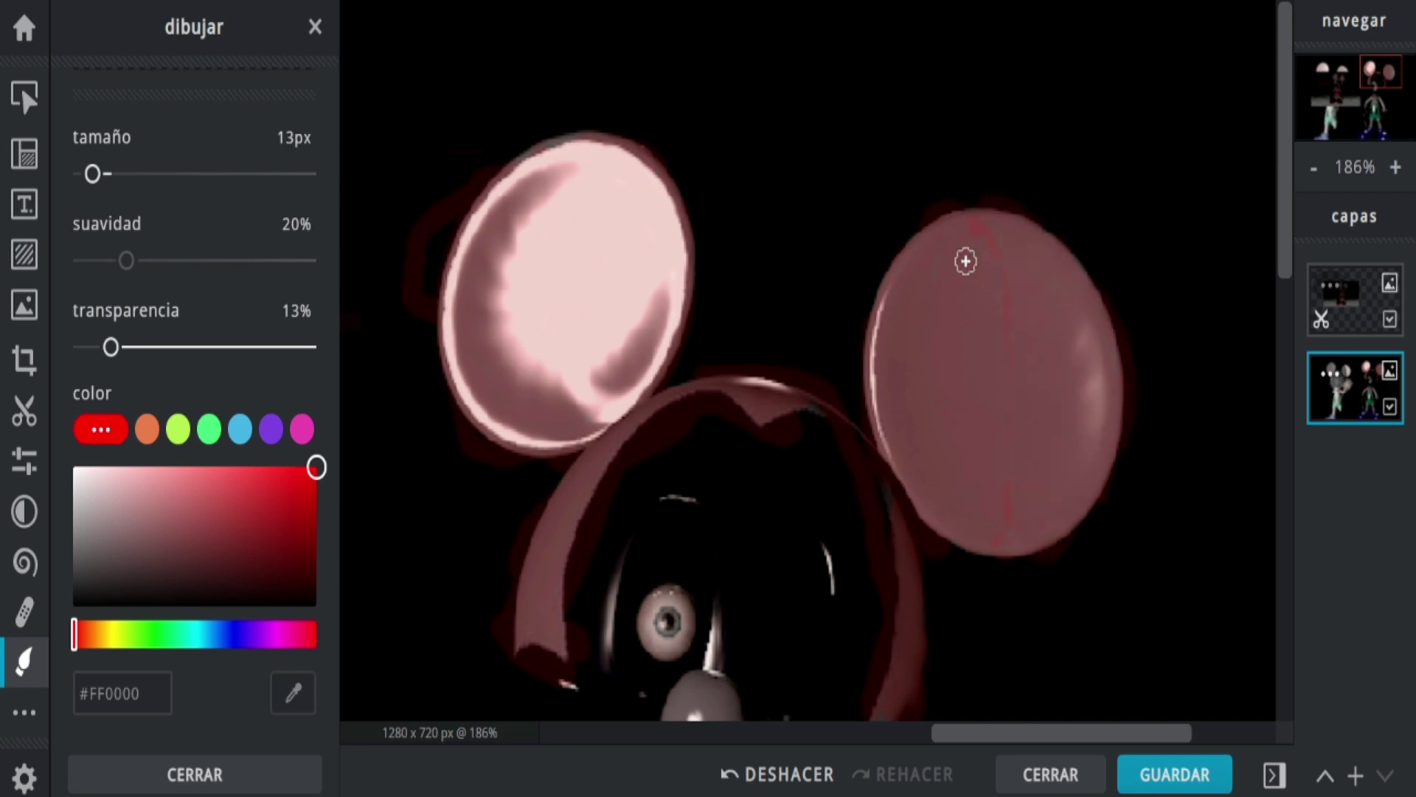
- Tint the dark character's eye, nose, torso, arms and legs red with the same 13 px brush at 13% transparency
scroll(959, 369, down, 5)
scroll(657, 670, up, 5)
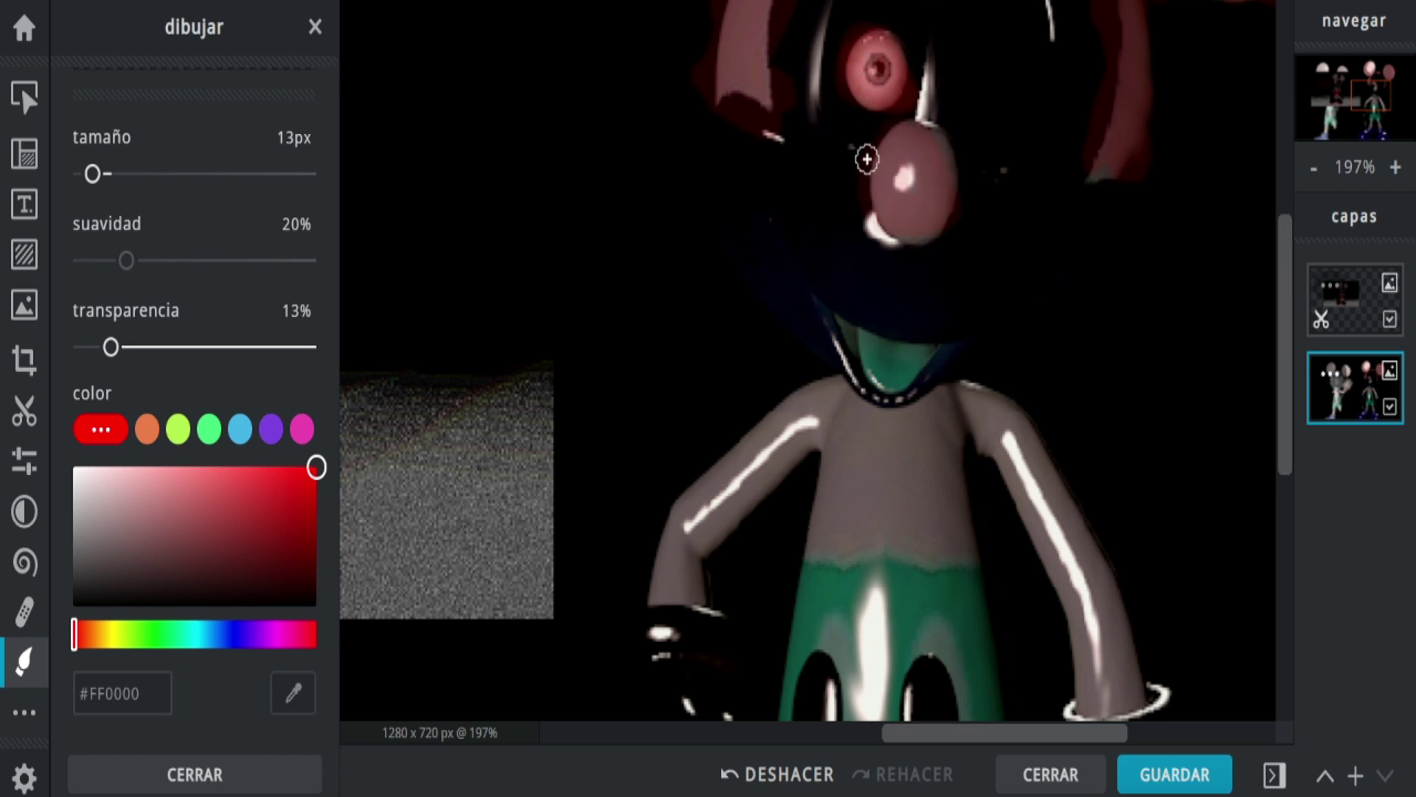
drag(1290, 395, 1290, 446)
drag(1090, 567, 1143, 558)
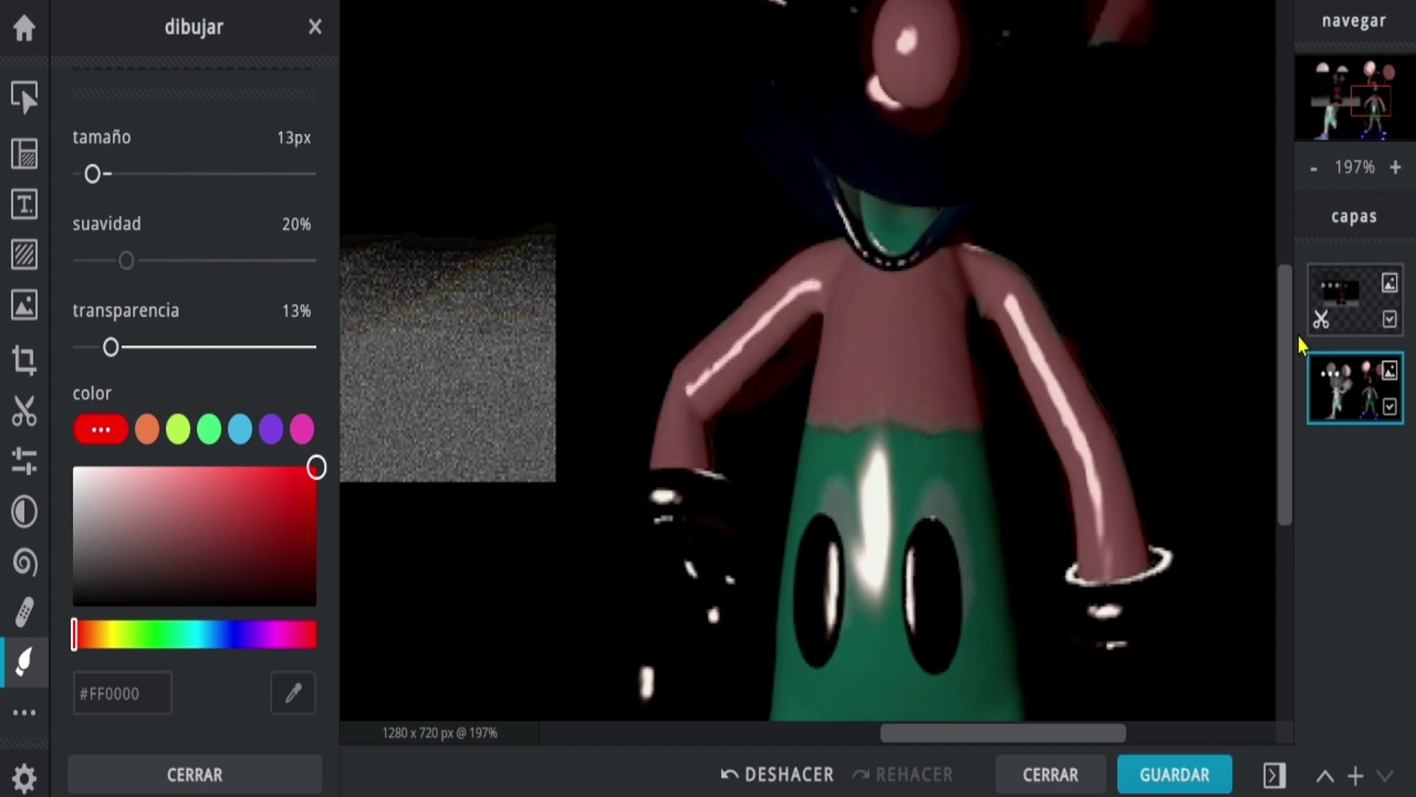
scroll(1061, 285, down, 1)
scroll(1258, 511, down, 6)
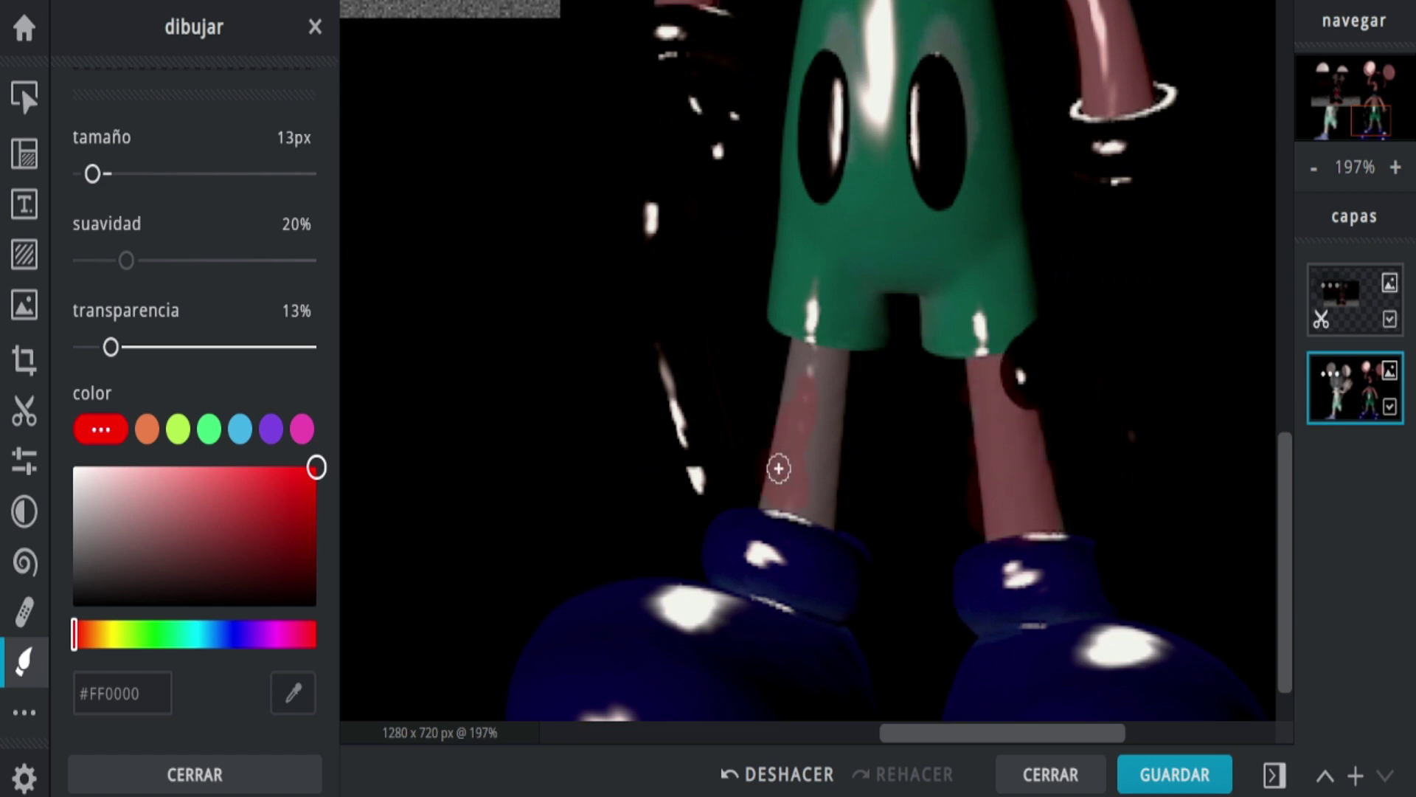
- Paint the dark character's green shorts red with the 13 px brush at 43% transparency
drag(1283, 438, 1284, 216)
scroll(870, 439, down, 3)
ctrl+scroll(1277, 417, up, 5)
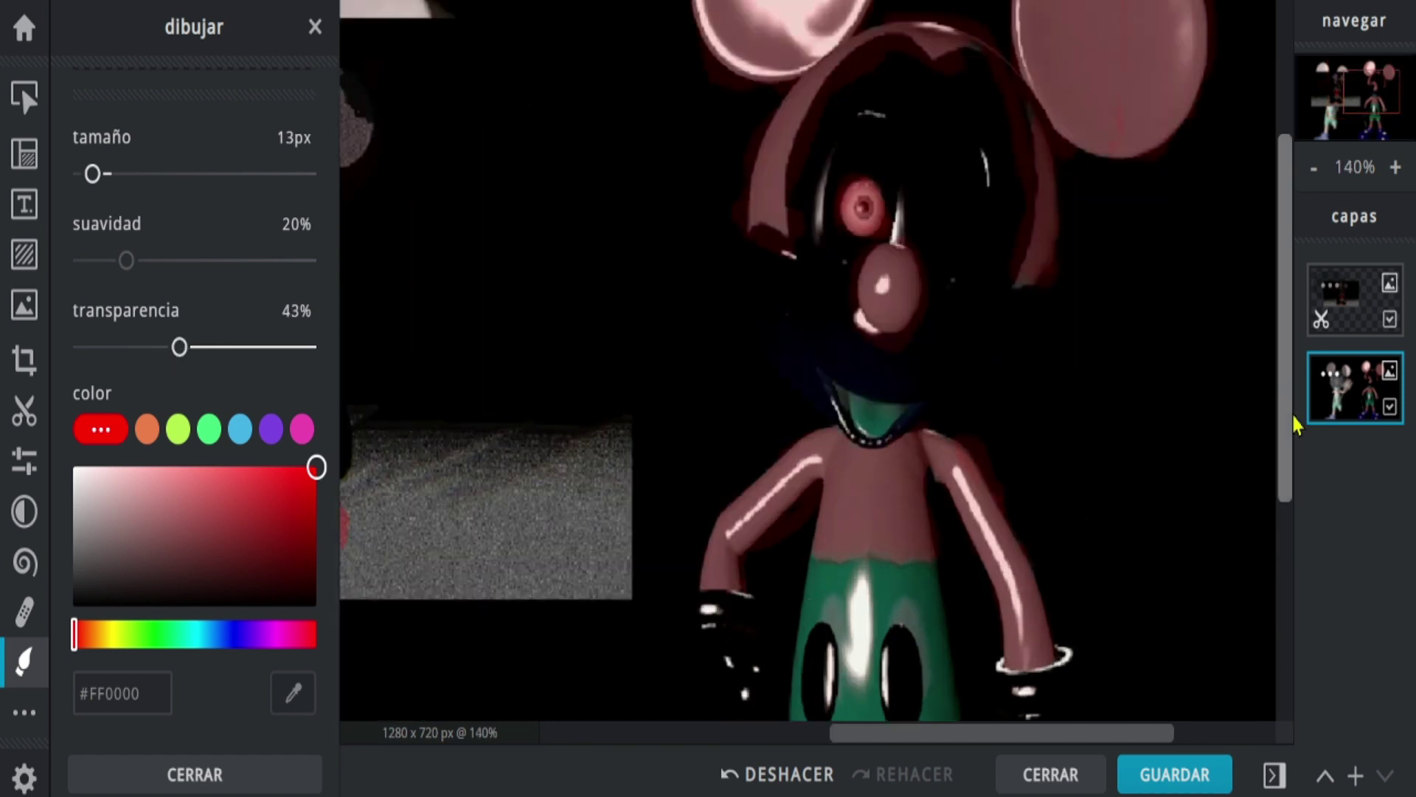
drag(929, 185, 736, 601)
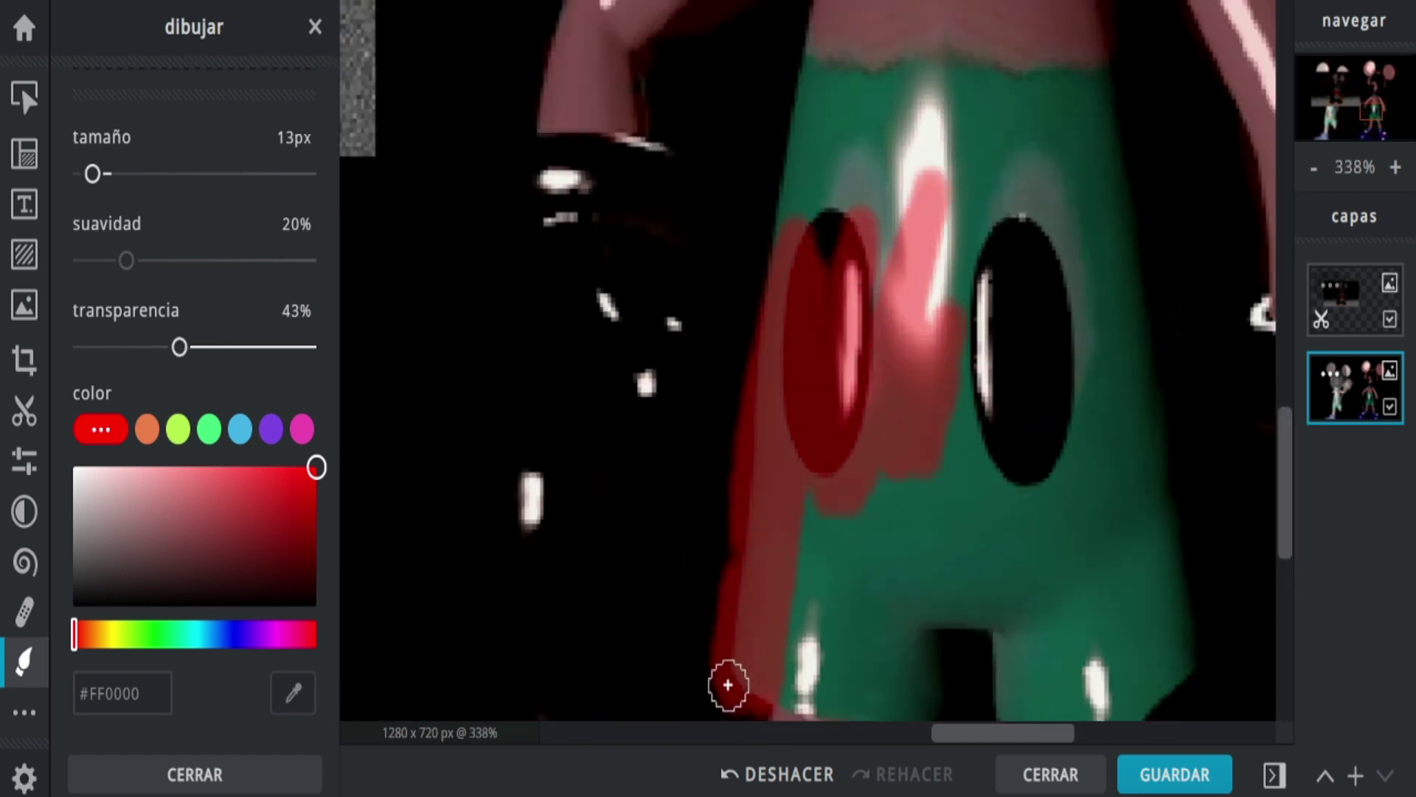
key(ctrl+z)
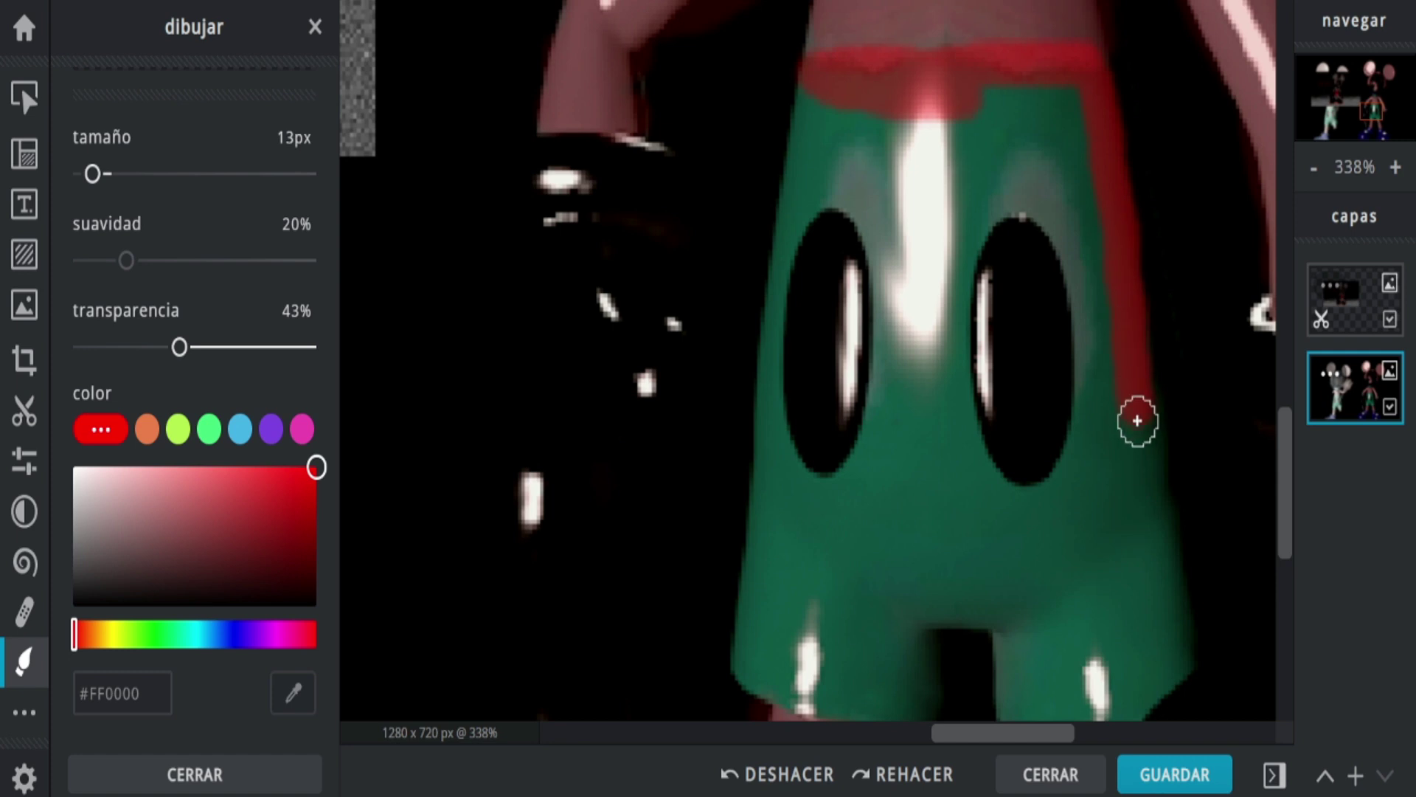
ctrl+scroll(1180, 526, down, 1)
drag(1135, 394, 1141, 682)
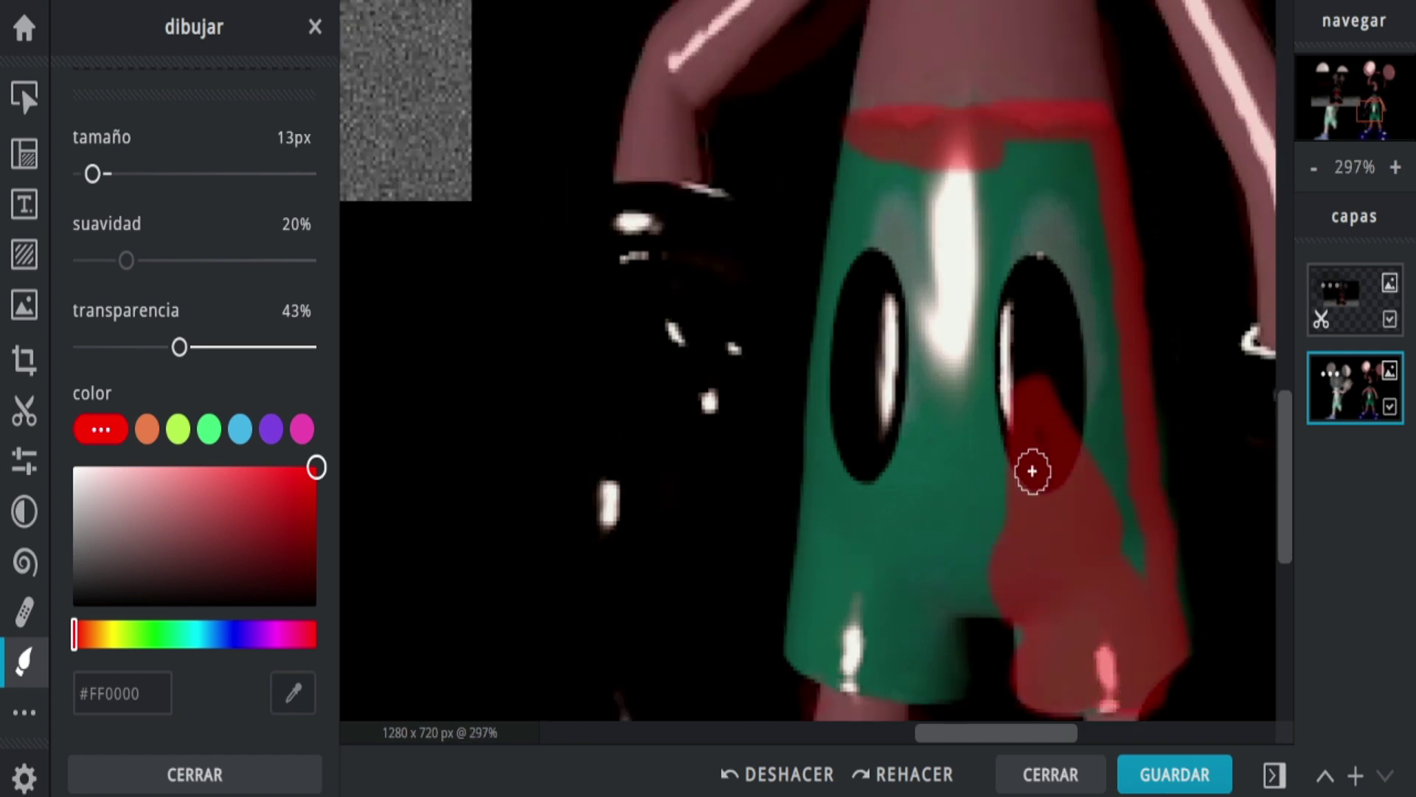
drag(1042, 403, 996, 220)
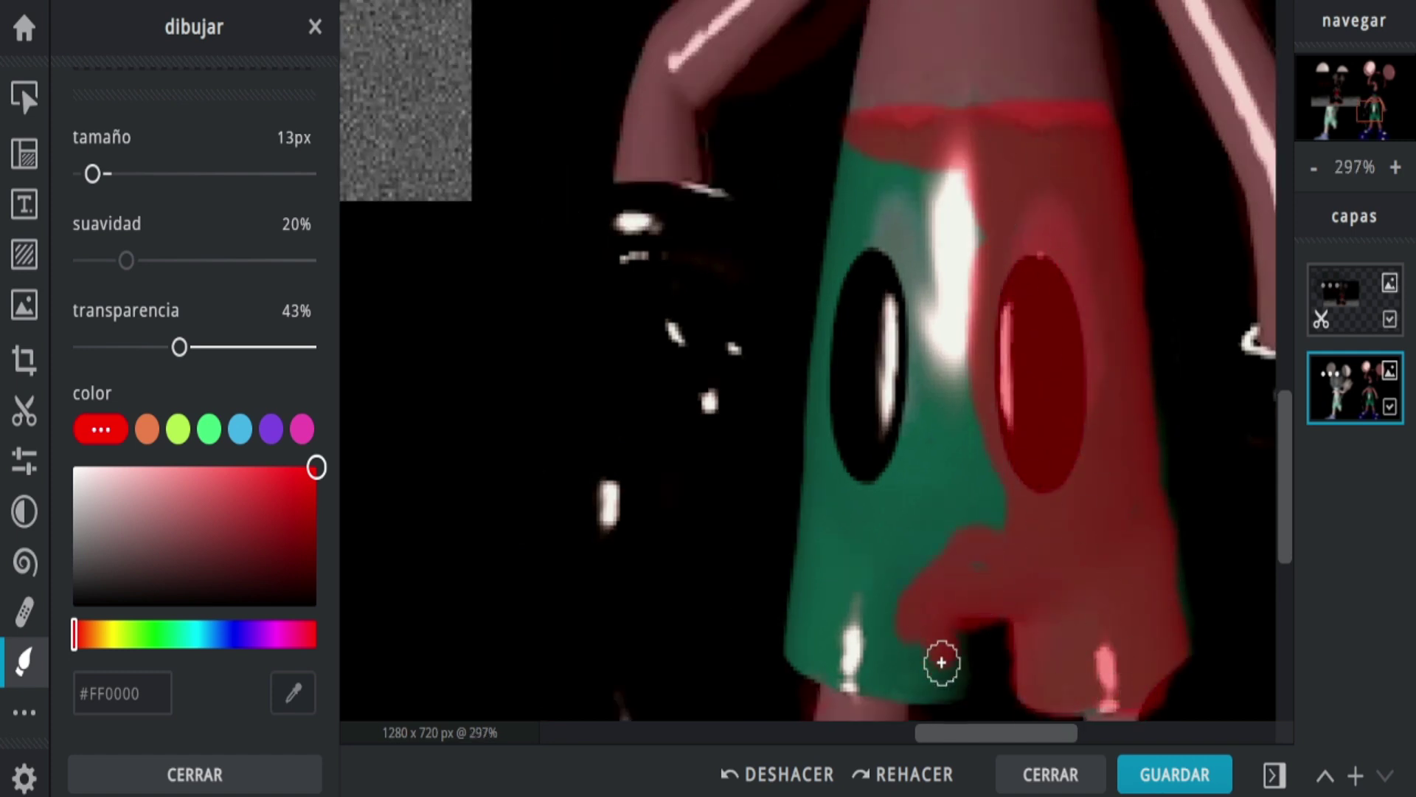
drag(813, 582, 883, 457)
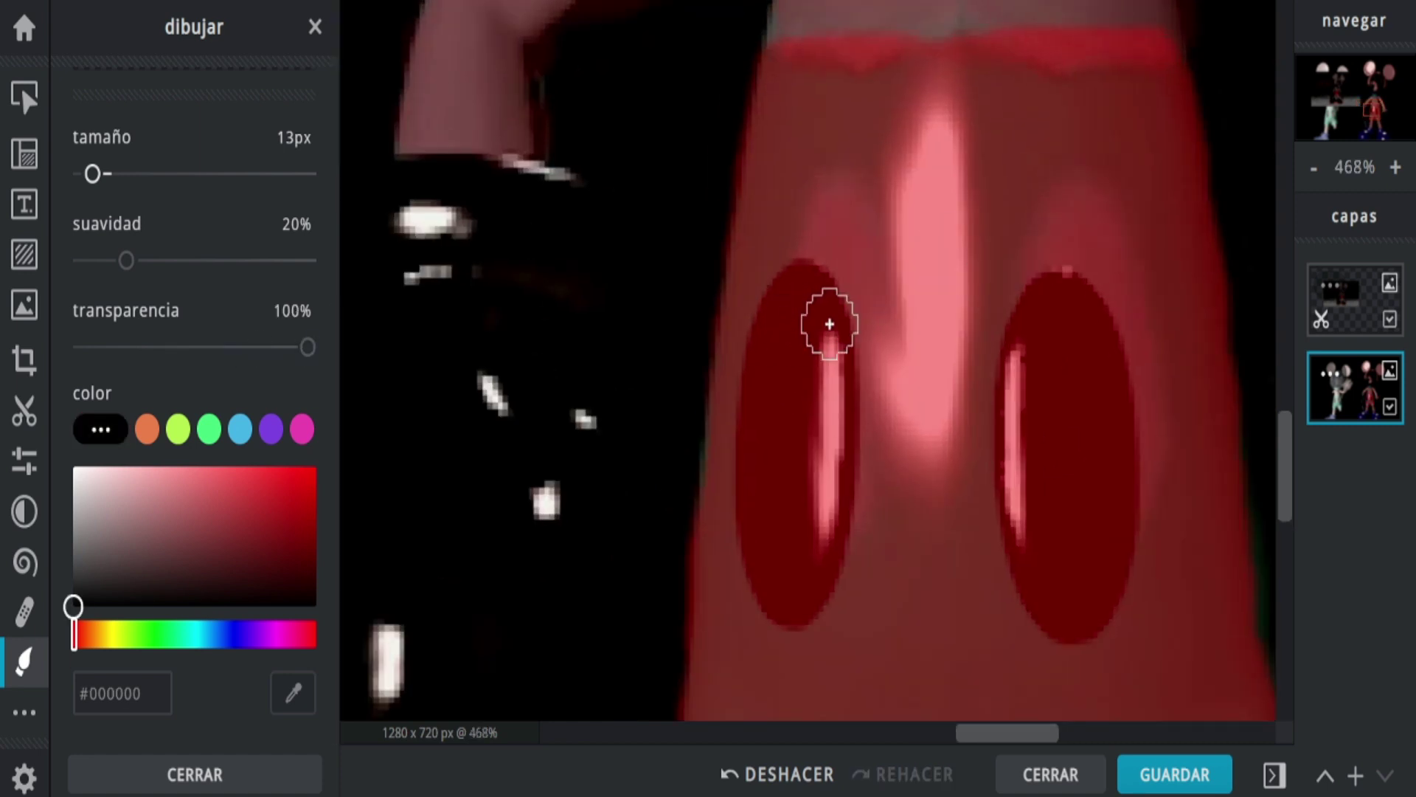
- Paint both oval buttons on the red shorts solid black (#000000) at 100% transparency setting
mouse_move(828, 316)
mouse_down()
mouse_move(753, 521)
mouse_move(796, 485)
mouse_up()
drag(1061, 302, 1087, 489)
scroll(974, 258, down, 2)
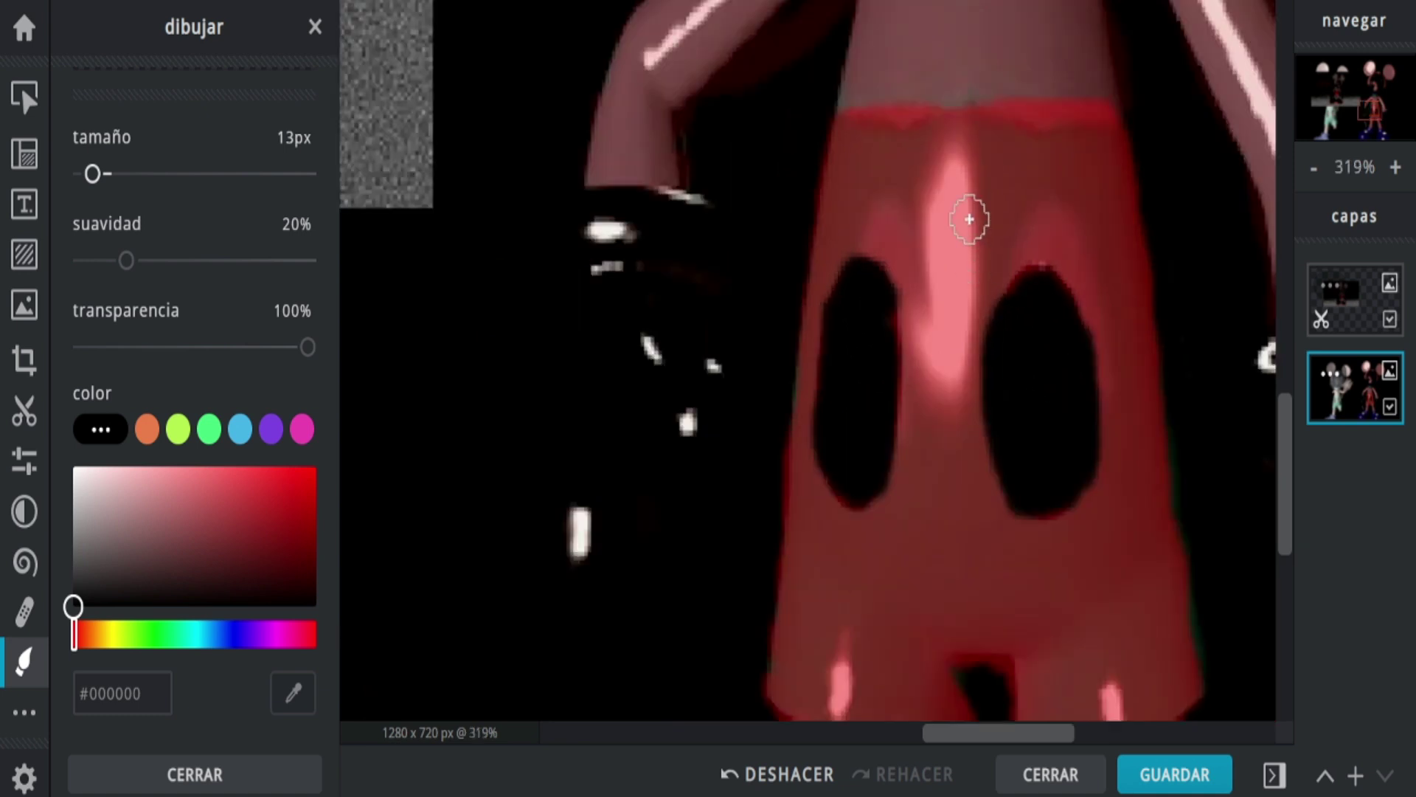
scroll(1115, 177, down, 3)
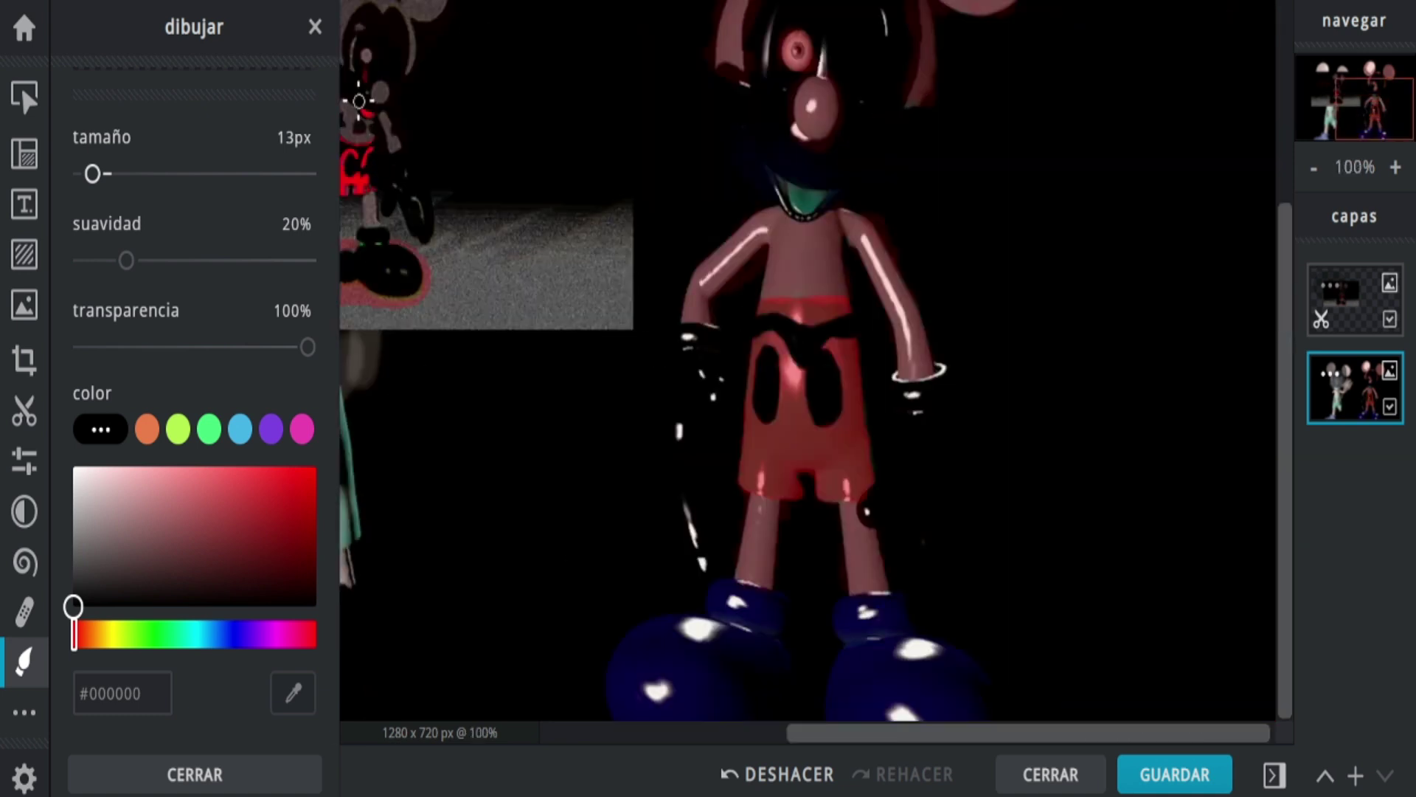
scroll(976, 301, up, 2)
scroll(817, 604, down, 3)
key(ctrl+z)
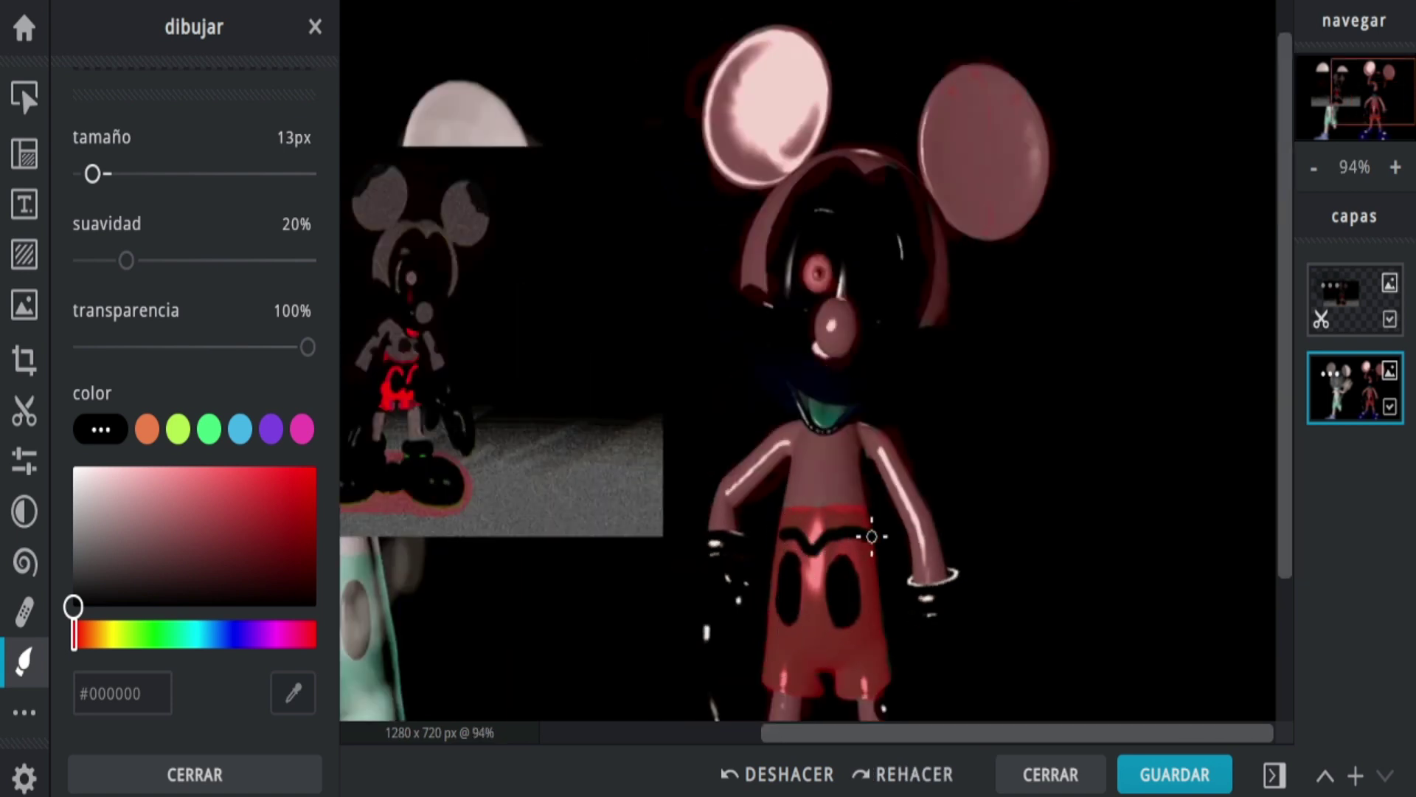
scroll(871, 536, up, 6)
mouse_move(922, 406)
mouse_down()
mouse_move(996, 427)
mouse_move(1221, 403)
mouse_up()
key(ctrl+z)
key(ctrl+z)
mouse_move(931, 375)
mouse_down()
mouse_move(1078, 445)
mouse_move(1220, 417)
mouse_up()
key(ctrl+z)
mouse_move(931, 385)
mouse_down()
mouse_move(1015, 395)
mouse_move(1035, 379)
mouse_move(1067, 392)
mouse_move(1079, 369)
mouse_up()
key(ctrl+z)
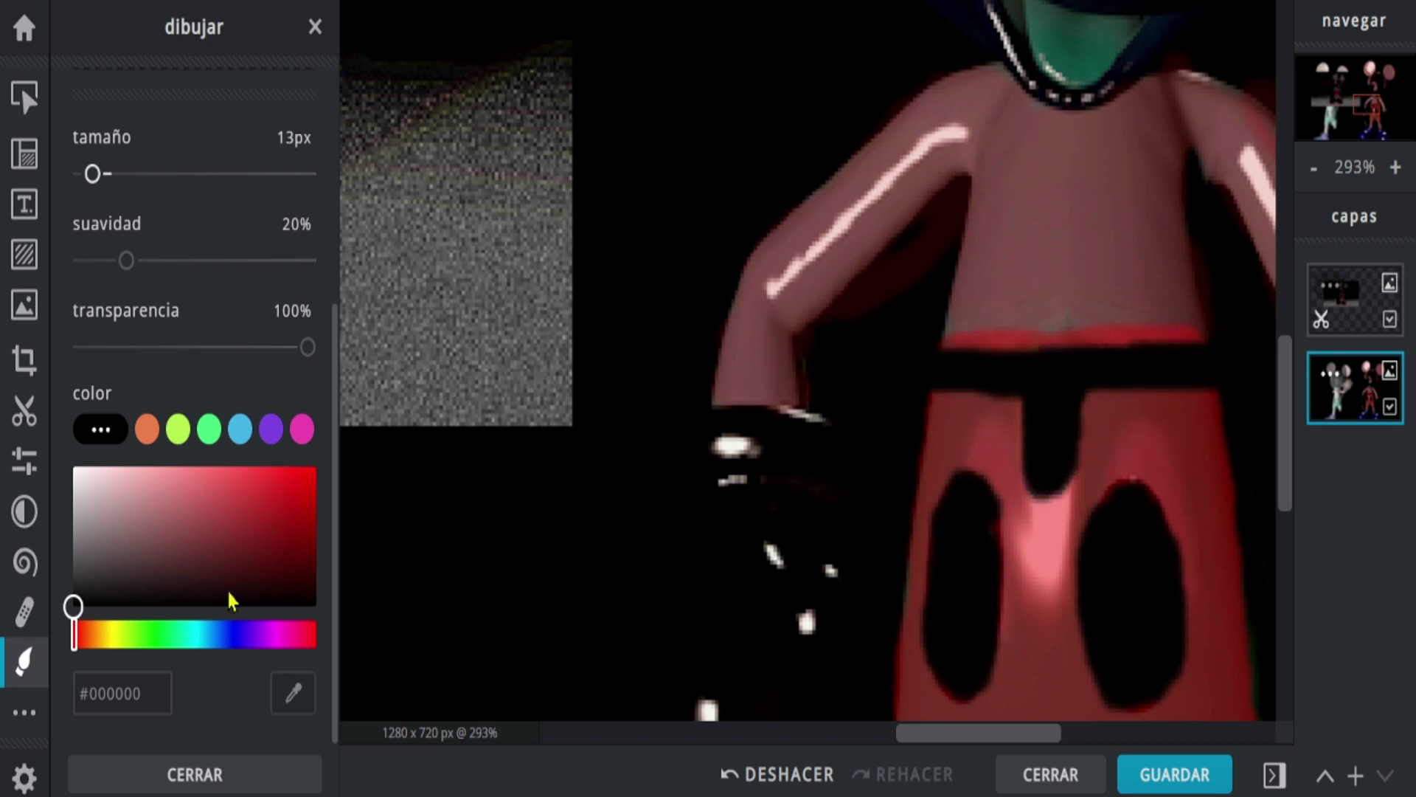
click(242, 541)
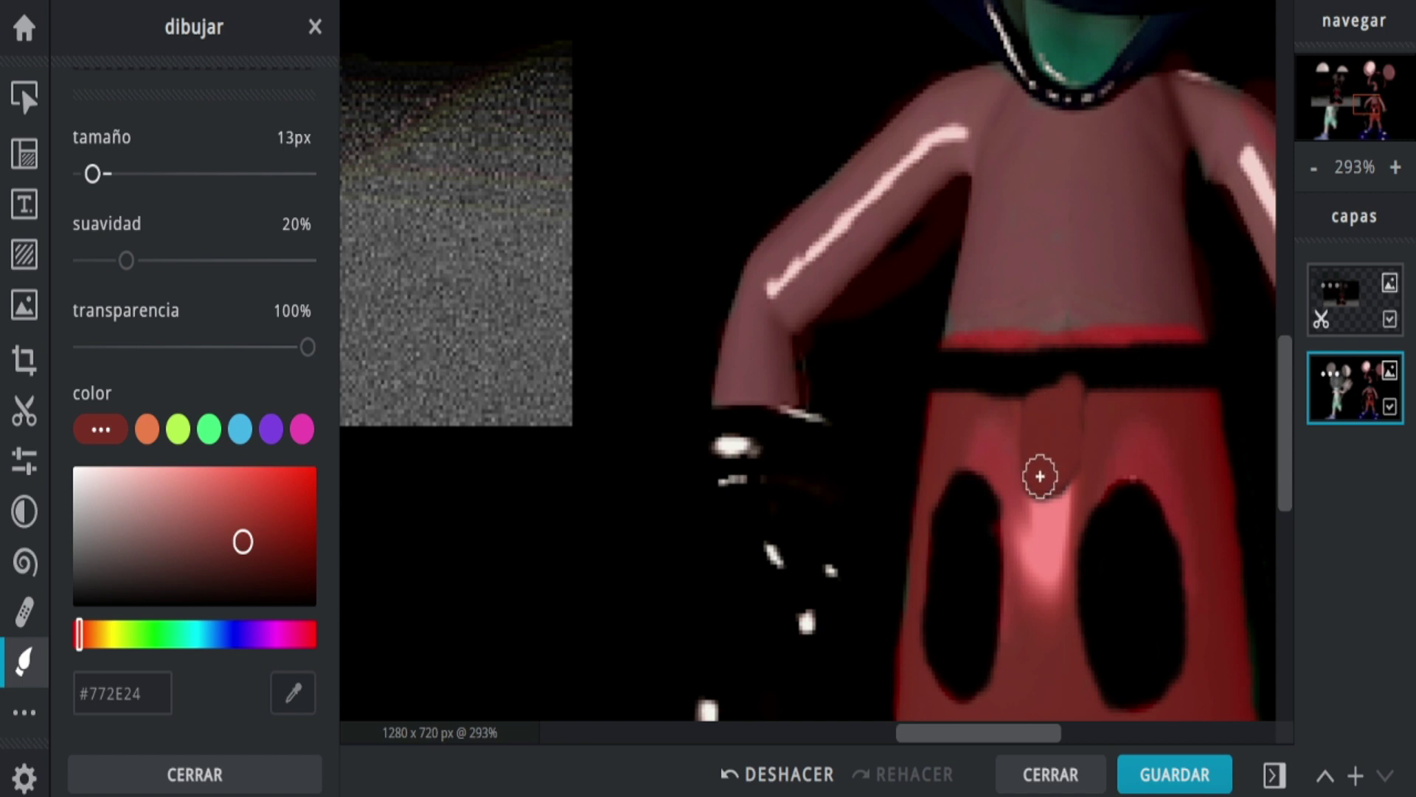
key(ctrl+z)
scroll(1036, 516, down, 4)
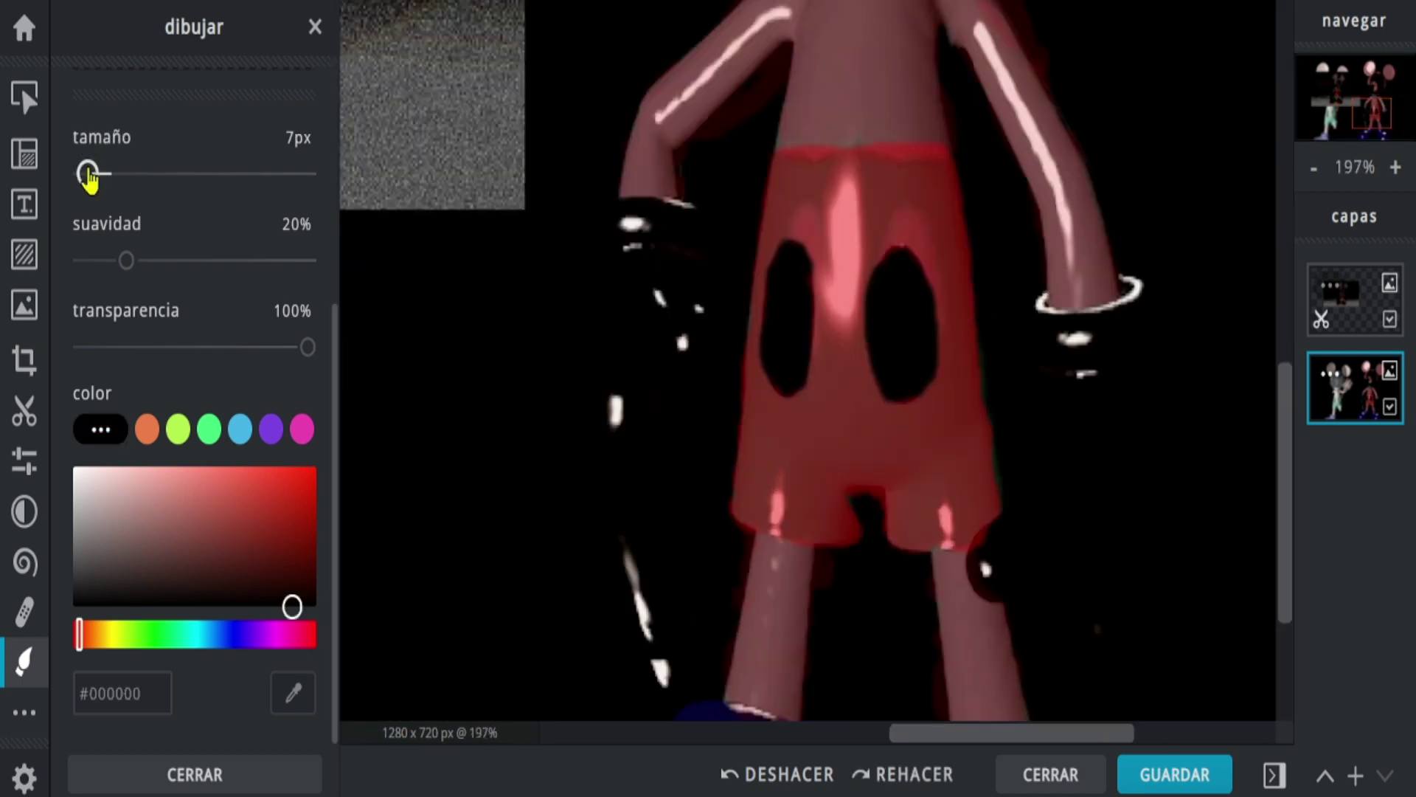
- Paint a black belt across the red shorts' waist with a strip hanging between the buttons, using the 7 px brush at 100% transparency
scroll(801, 177, up, 4)
mouse_move(885, 262)
mouse_down()
mouse_move(899, 519)
mouse_move(746, 228)
mouse_move(934, 244)
mouse_up()
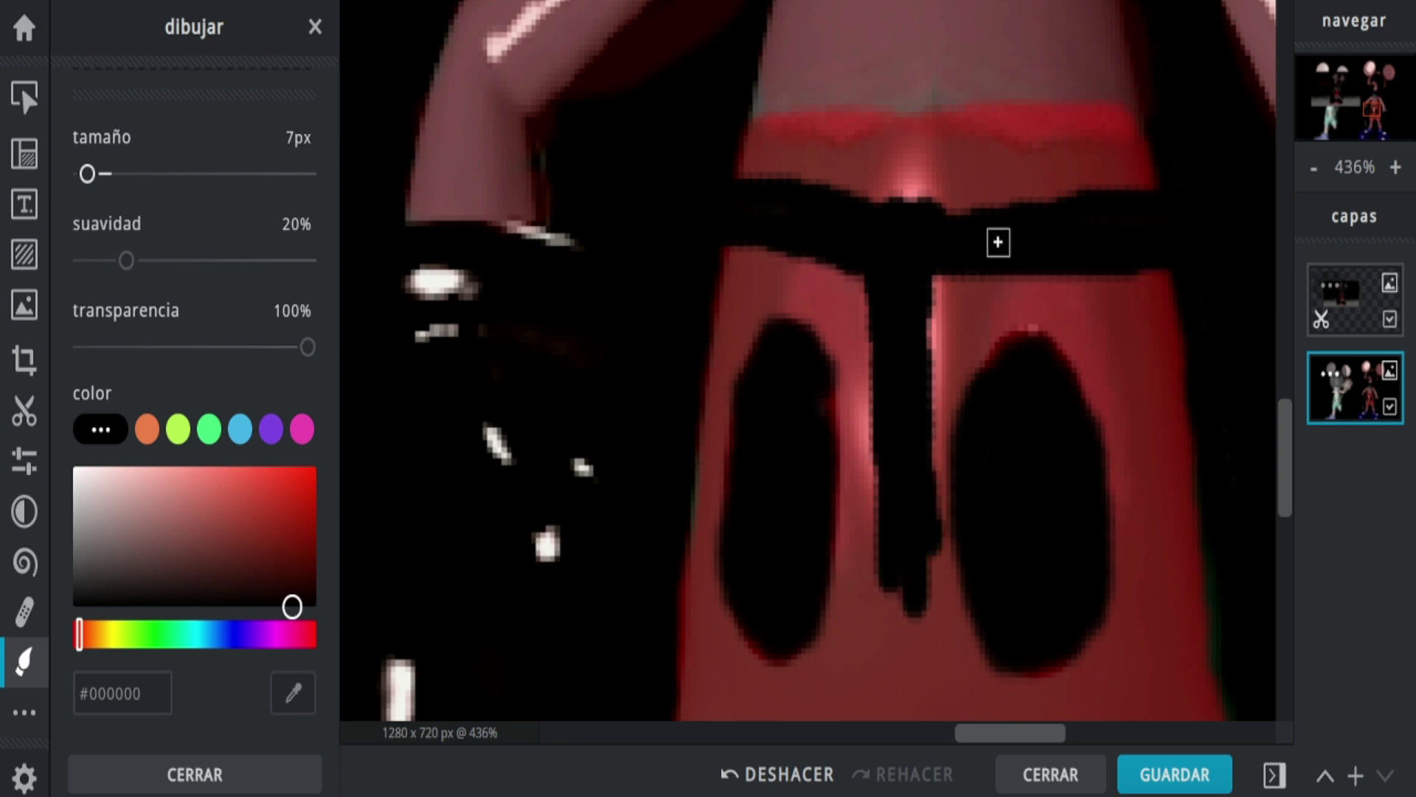
scroll(724, 497, down, 5)
scroll(1100, 544, up, 3)
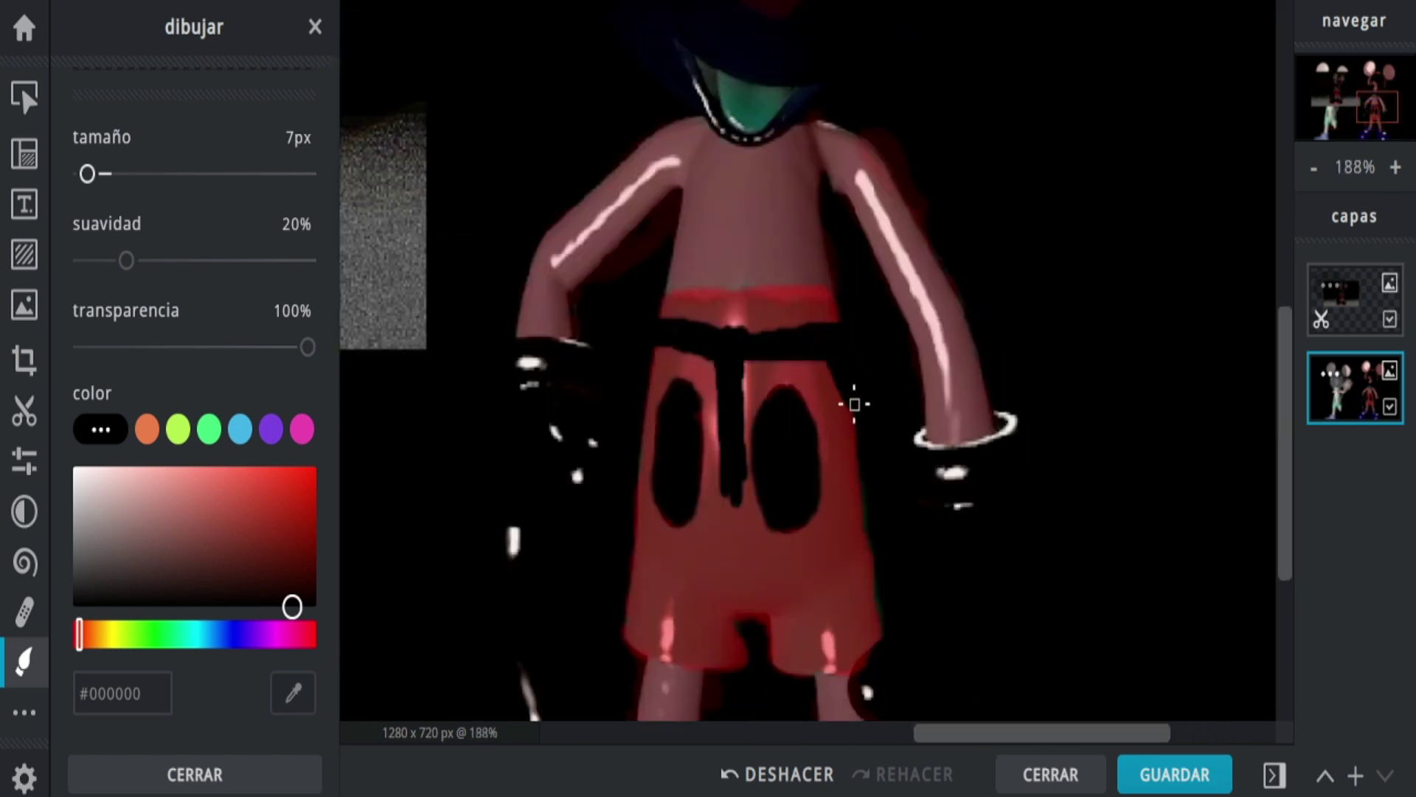
scroll(852, 320, down, 3)
- Paint the inside of the dark character's mouth red (#FF1F00) with the 7 px brush at 50% transparency
scroll(753, 103, up, 4)
drag(292, 607, 316, 467)
scroll(823, 267, up, 2)
drag(308, 347, 195, 346)
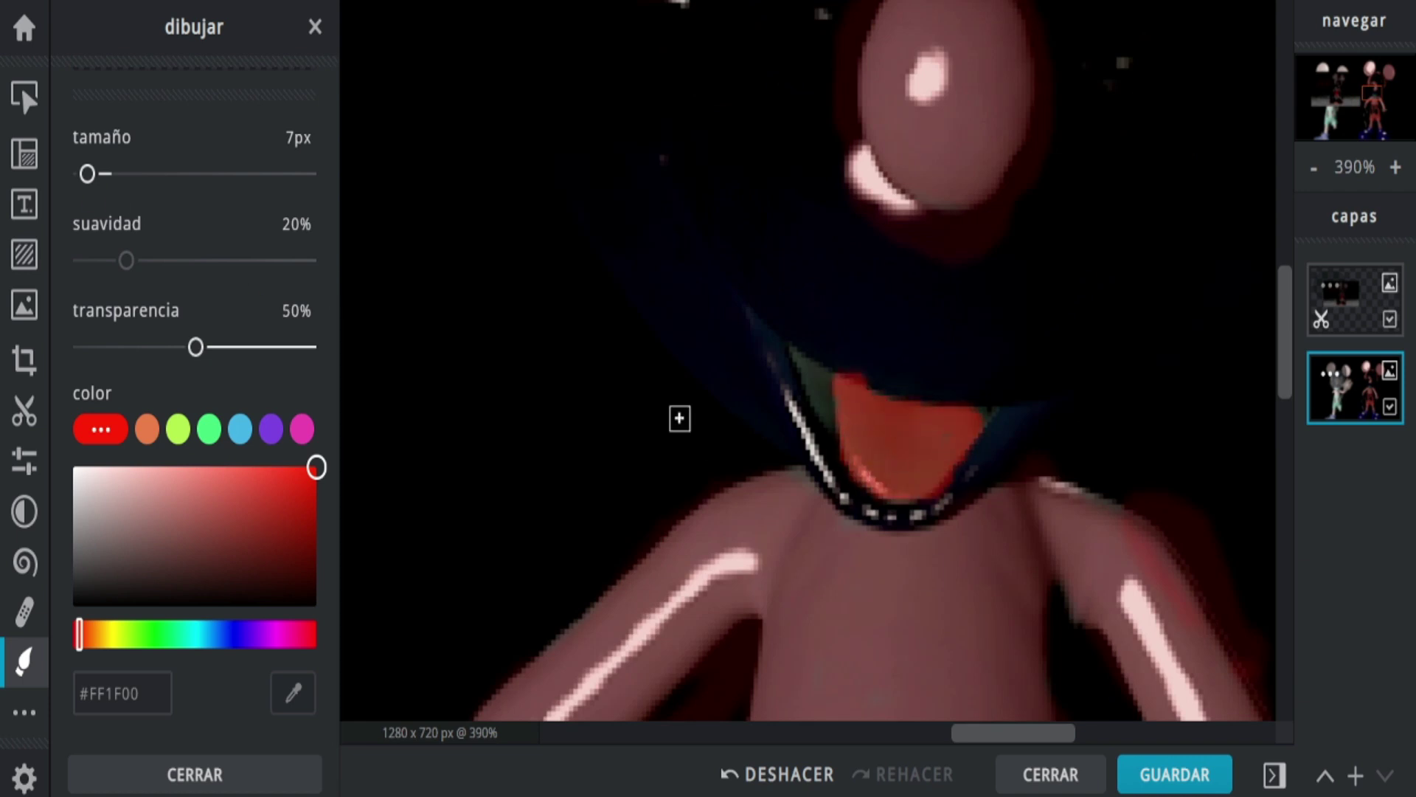
scroll(784, 344, up, 1)
- Try to darken the dark character's blue shoe with near-black (#010000) at 62% transparency
scroll(781, 375, down, 5)
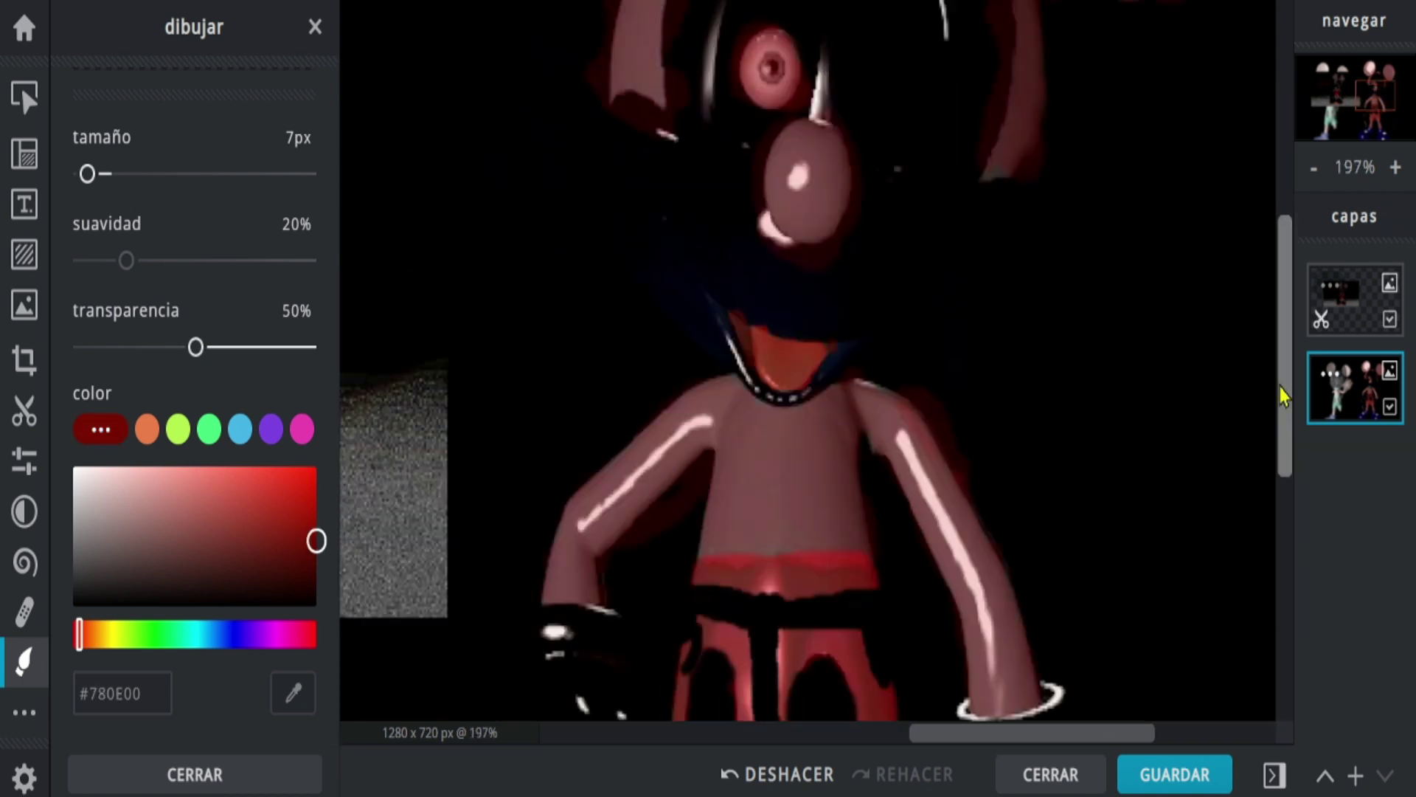
alt+click(508, 325)
drag(197, 348, 223, 348)
drag(1009, 658, 1049, 661)
key(ctrl+z)
- Tint the blue shoes and the floor around them dark green (#14290A) with a 35 px brush at 26% transparency
drag(90, 176, 115, 176)
drag(833, 641, 1013, 642)
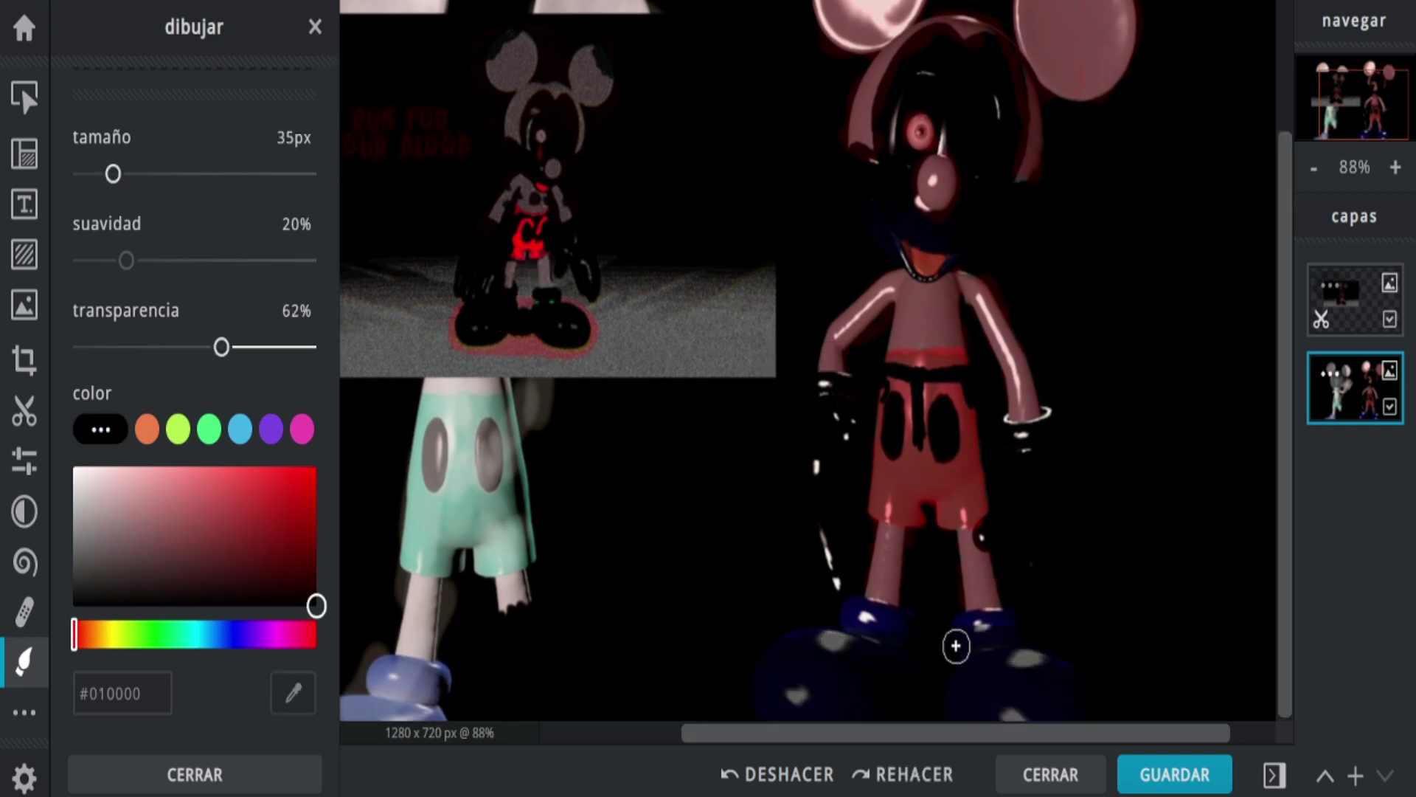
click(142, 634)
drag(269, 576, 258, 584)
drag(903, 627, 750, 645)
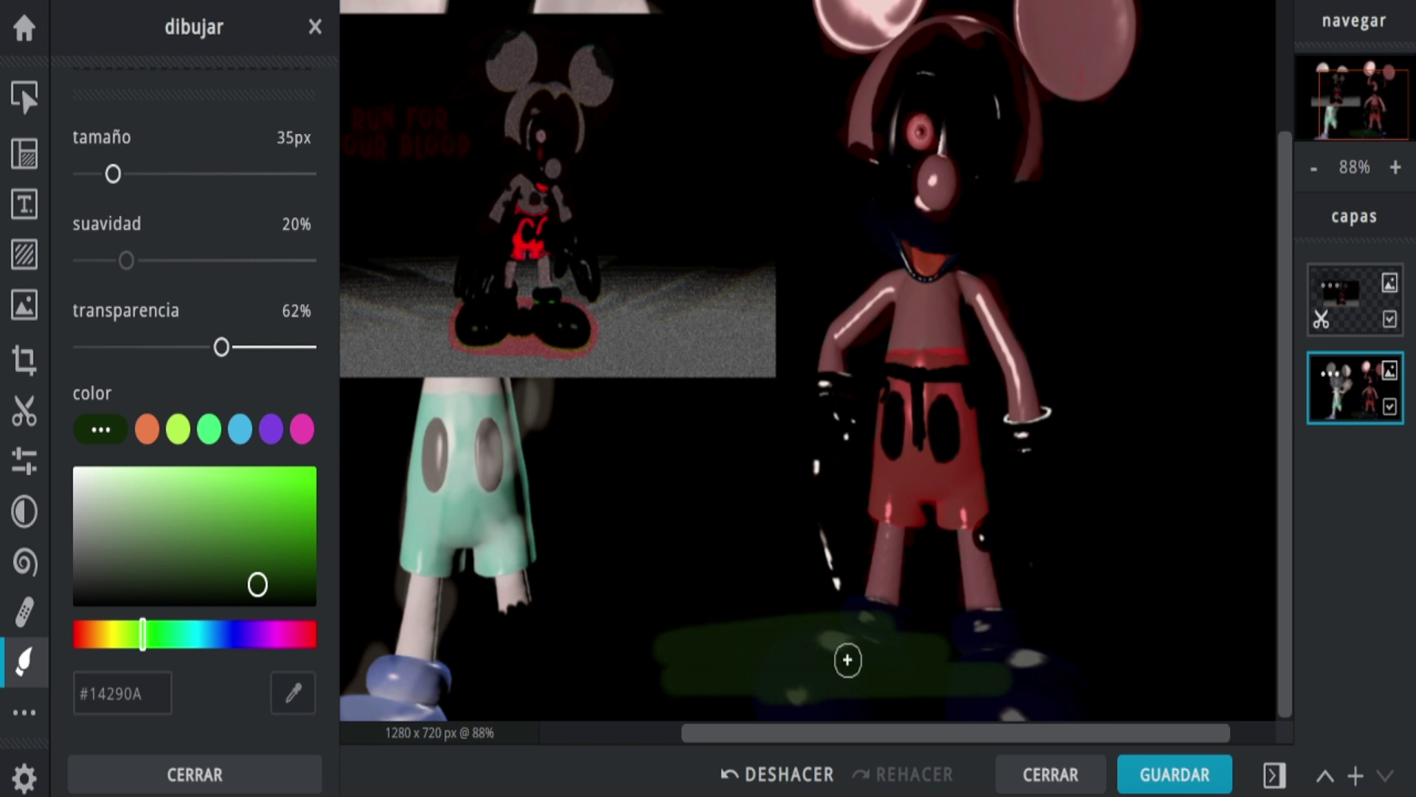
key(ctrl+z)
drag(221, 347, 140, 346)
mouse_move(947, 668)
mouse_down()
mouse_move(812, 683)
mouse_move(1029, 654)
mouse_up()
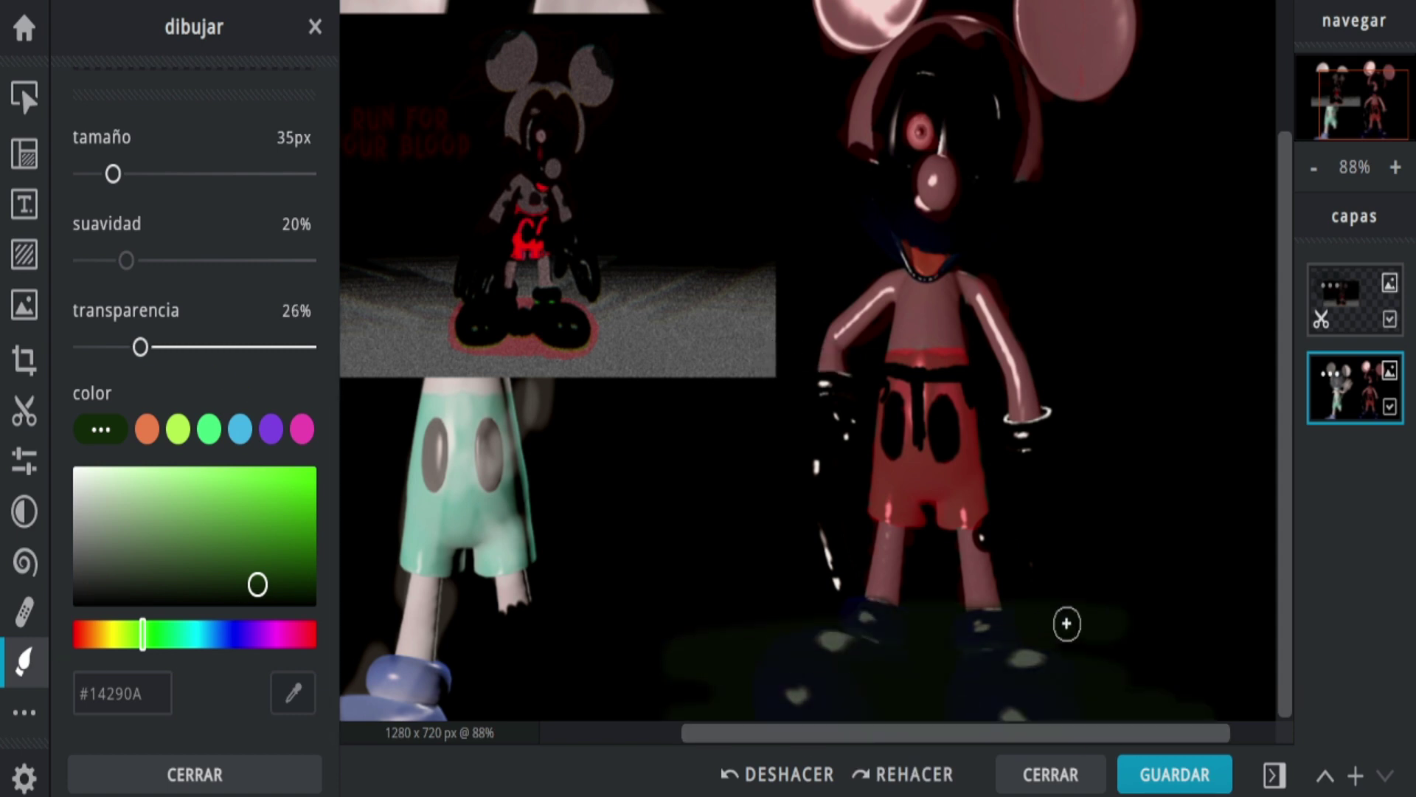
- Darken the highlight under the nose and the blue chin with a 22 px black (#000000) brush at 26% transparency
drag(1284, 417, 1312, 292)
scroll(1100, 243, up, 1)
drag(258, 584, 317, 607)
mouse_move(142, 635)
mouse_down()
mouse_move(120, 646)
mouse_move(317, 636)
mouse_up()
scroll(989, 295, up, 2)
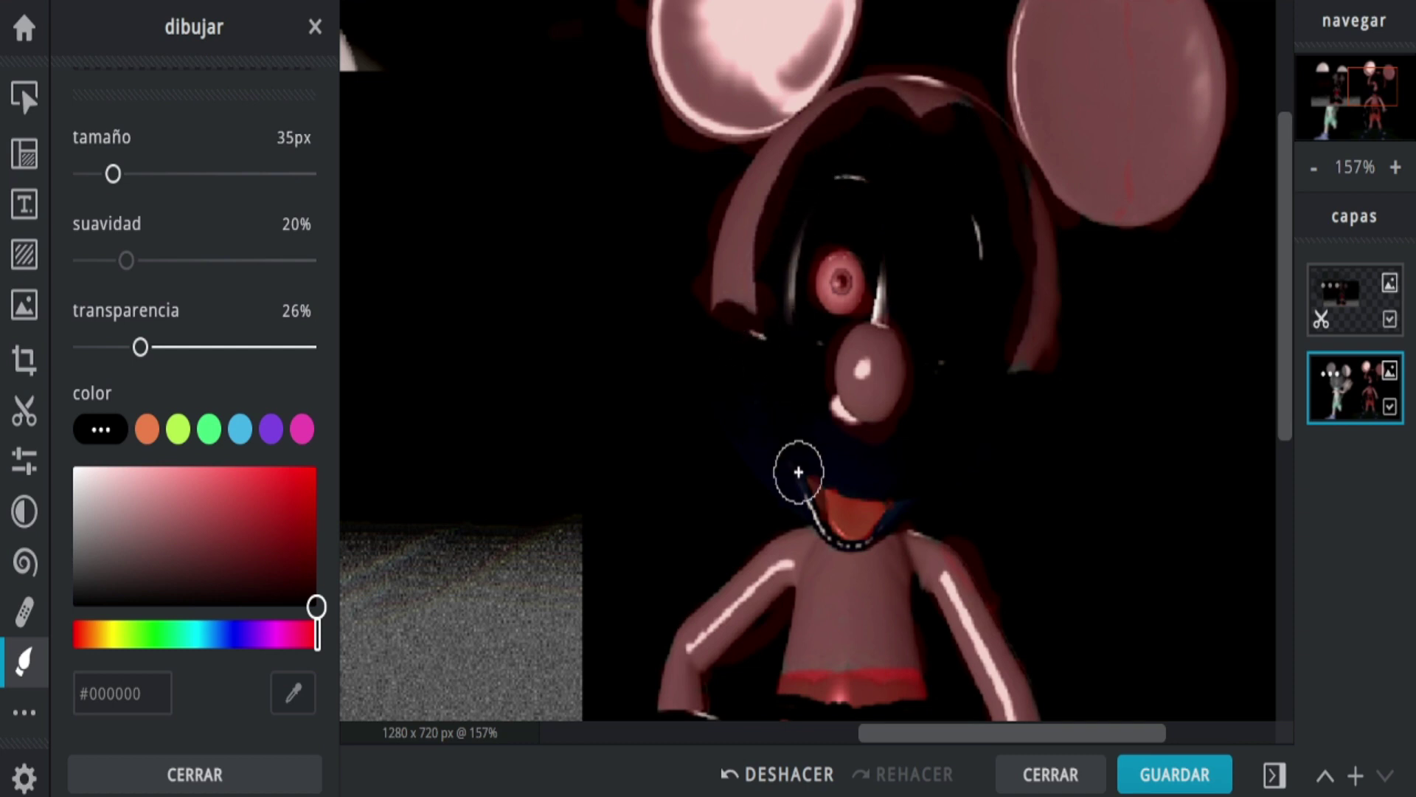
drag(113, 174, 101, 174)
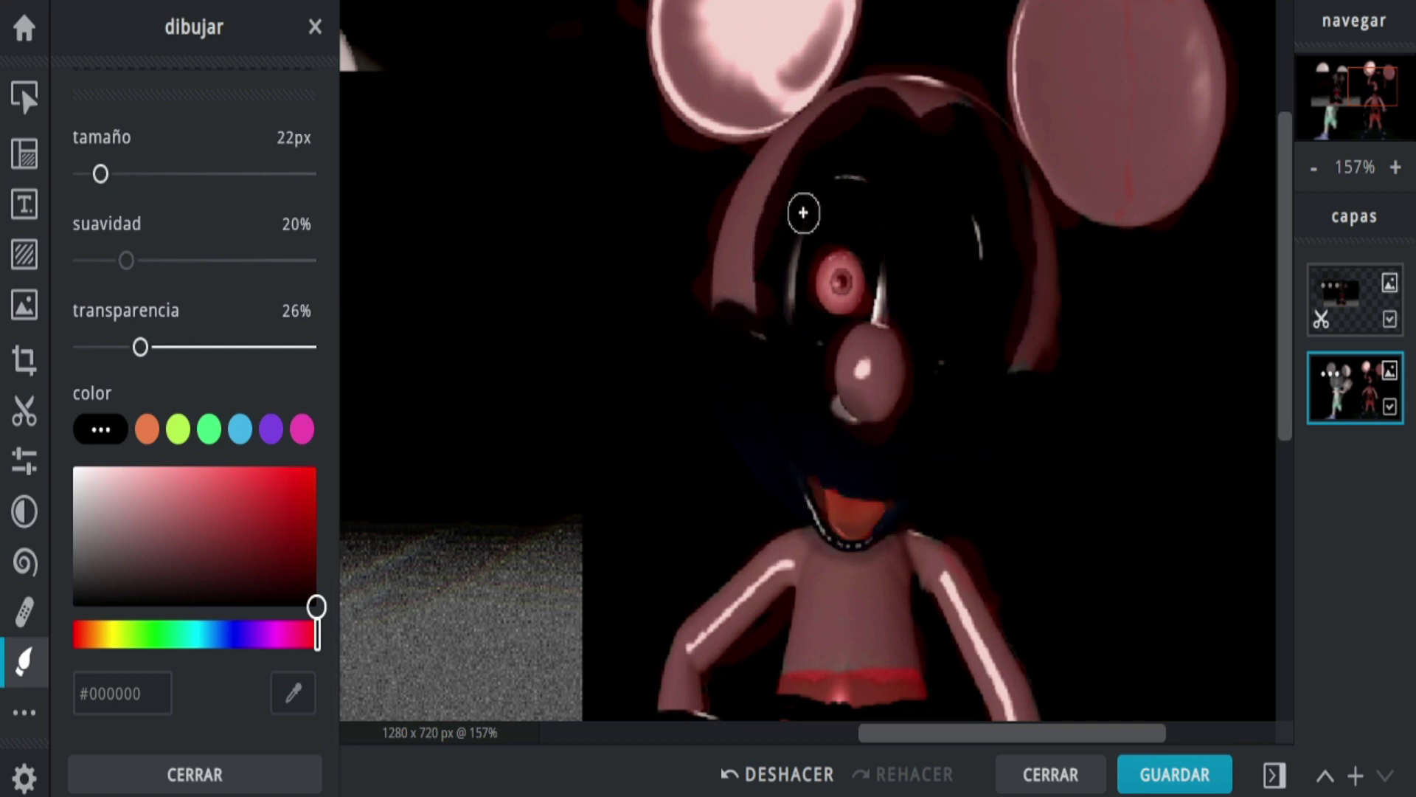
scroll(1035, 384, down, 3)
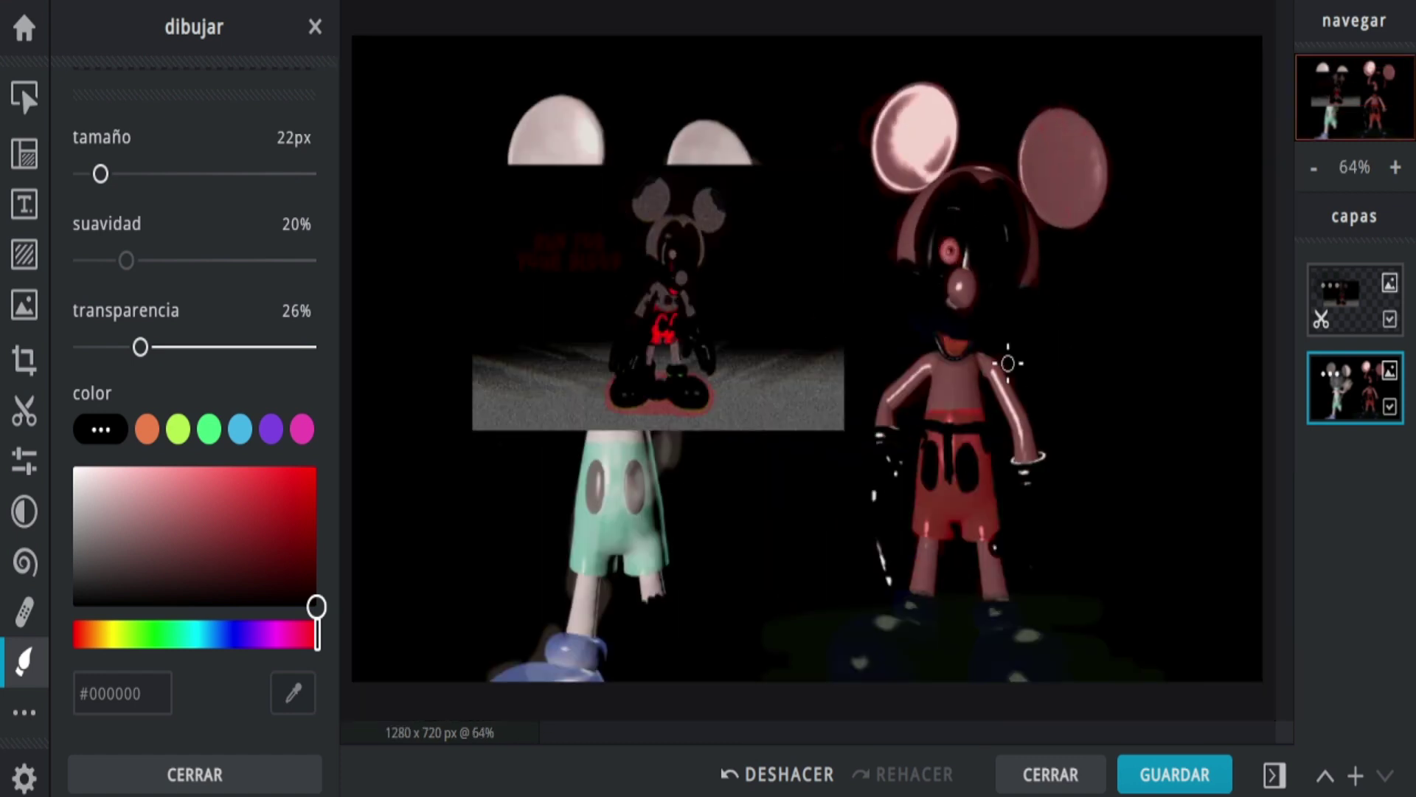
- Paint ragged bites out of both of the dark character's ears with the 22 px black brush at 100% transparency
scroll(1009, 295, up, 6)
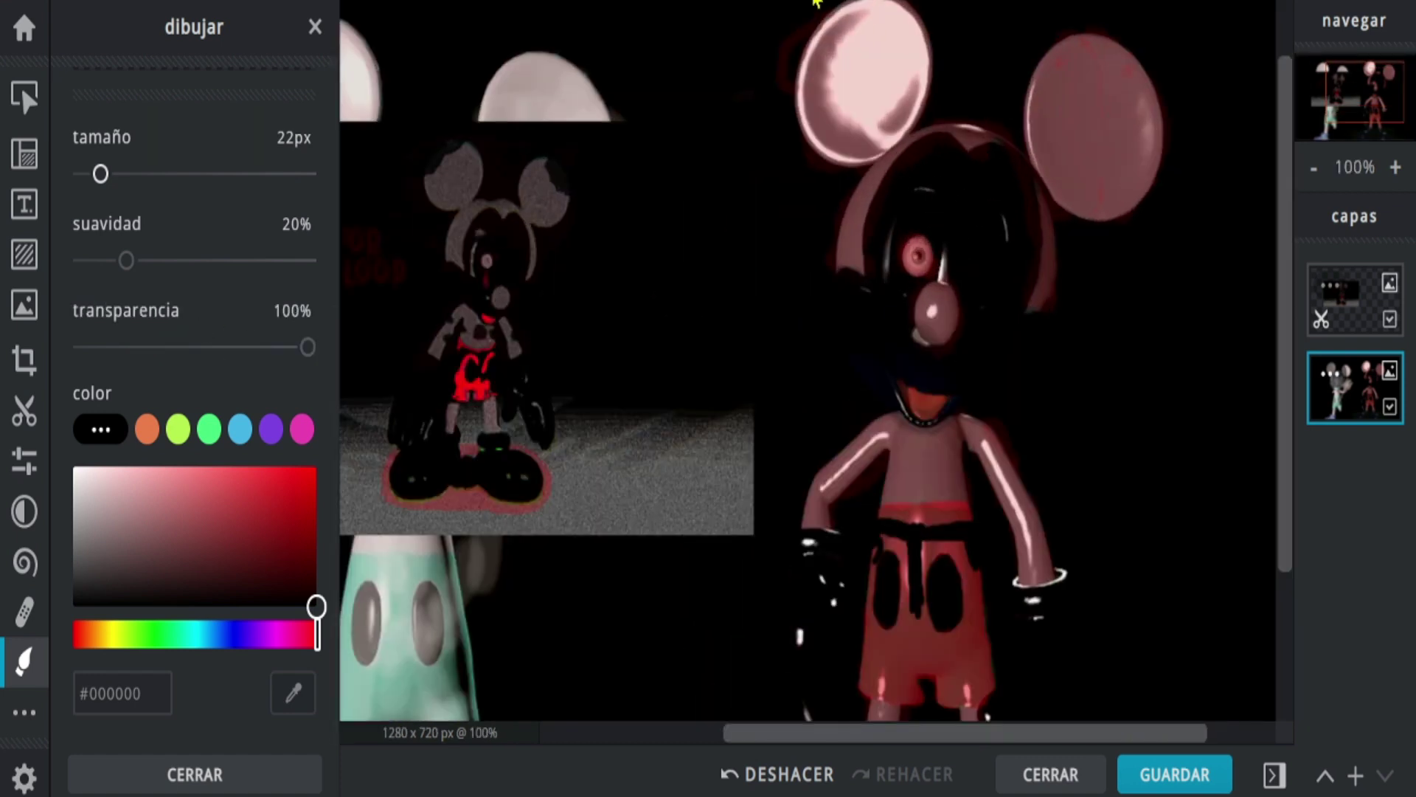
drag(1285, 324, 1283, 213)
mouse_move(1186, 261)
mouse_down()
mouse_move(1114, 155)
mouse_move(1160, 260)
mouse_move(1110, 162)
mouse_up()
key(ctrl+z)
drag(672, 165, 790, 117)
key(ctrl+z)
mouse_move(673, 201)
mouse_down()
mouse_move(793, 152)
mouse_move(714, 174)
mouse_move(738, 168)
mouse_up()
scroll(678, 189, down, 3)
scroll(678, 190, down, 1)
- Paint a red (#FF0000) blood stain below the dark character's eye with the 22 px brush at 26% transparency
drag(316, 606, 317, 466)
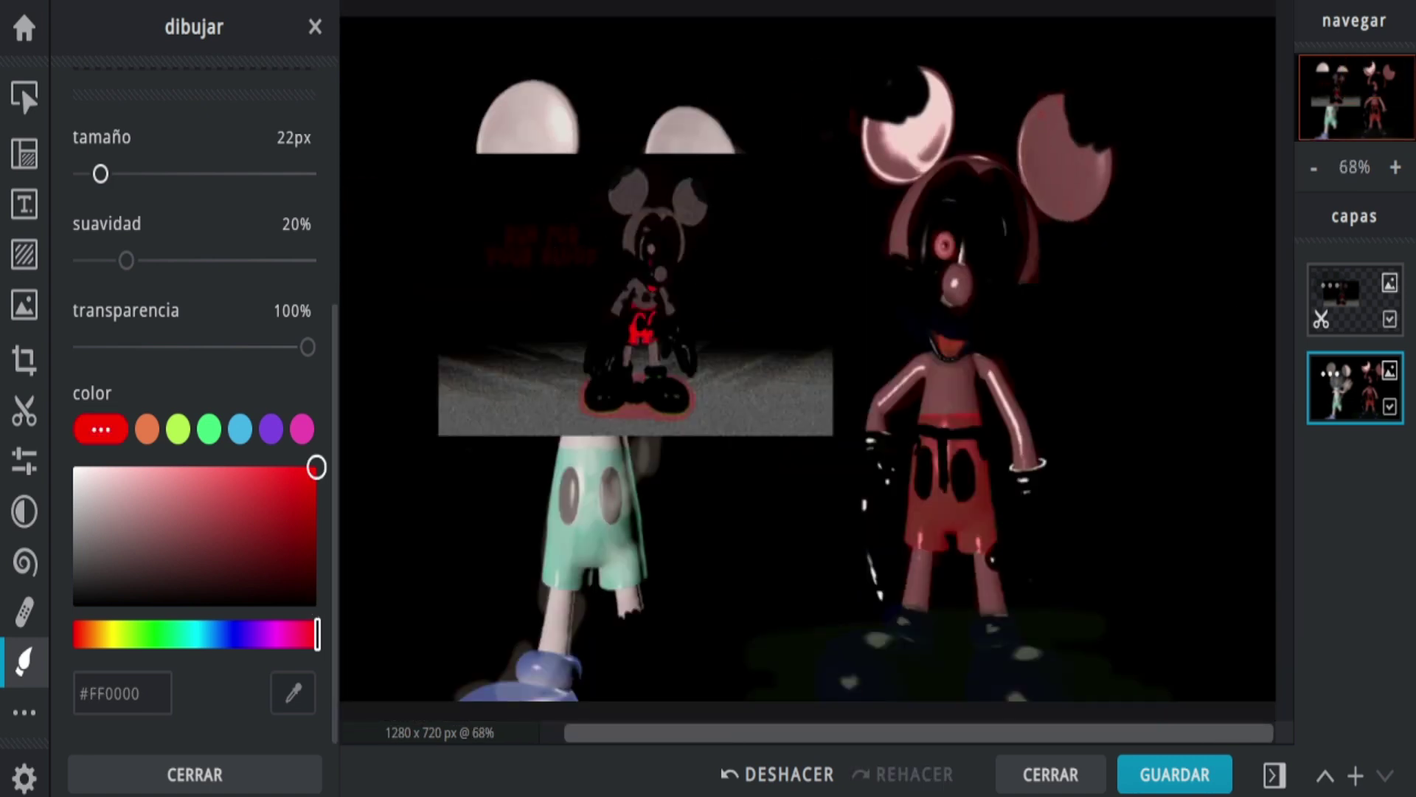
drag(307, 347, 140, 347)
scroll(902, 271, up, 9)
drag(1047, 247, 999, 258)
scroll(999, 259, down, 4)
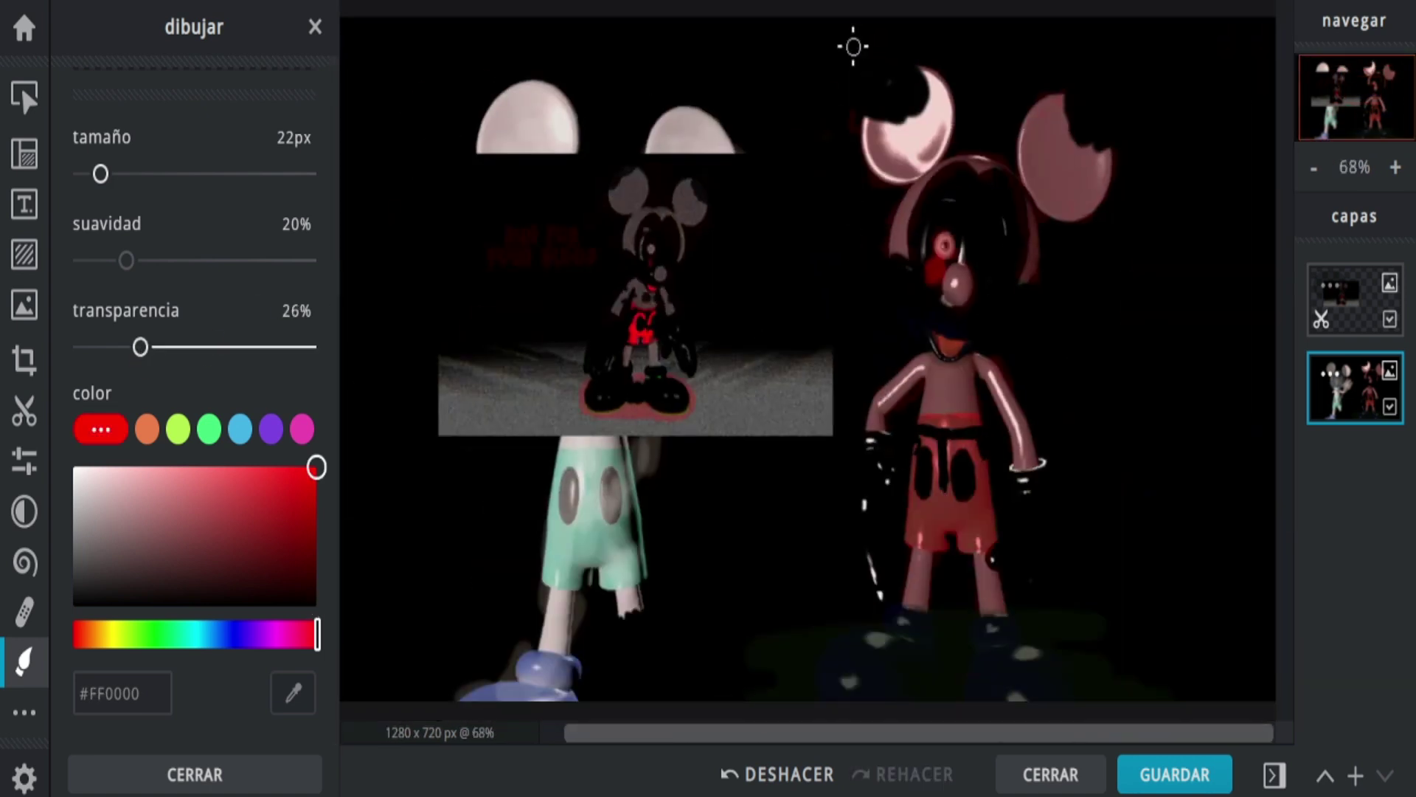
- Delete the reference image layer covering the blue character
scroll(745, 382, down, 2)
click(1362, 284)
key(Delete)
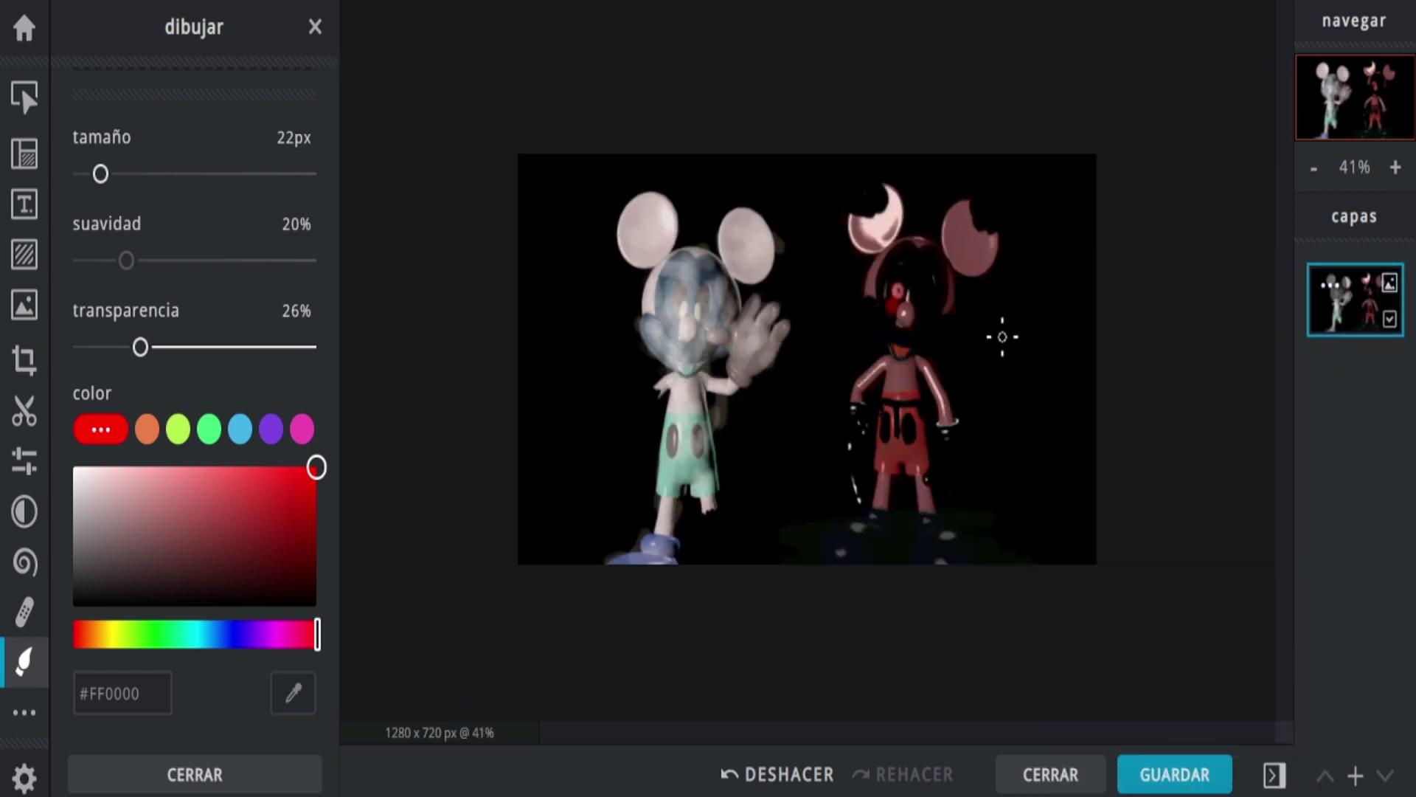
- In the light adjustments, set the image's brightness to -100 and exposure to 100
click(24, 461)
click(1202, 554)
scroll(188, 459, up, 3)
scroll(188, 458, down, 1)
drag(195, 358, 235, 358)
drag(195, 445, 309, 445)
drag(235, 358, 22, 404)
- Set the contrast to -68, the blacks to 100 and the whites to 100
mouse_move(195, 531)
mouse_down()
mouse_move(212, 535)
mouse_move(180, 539)
mouse_up()
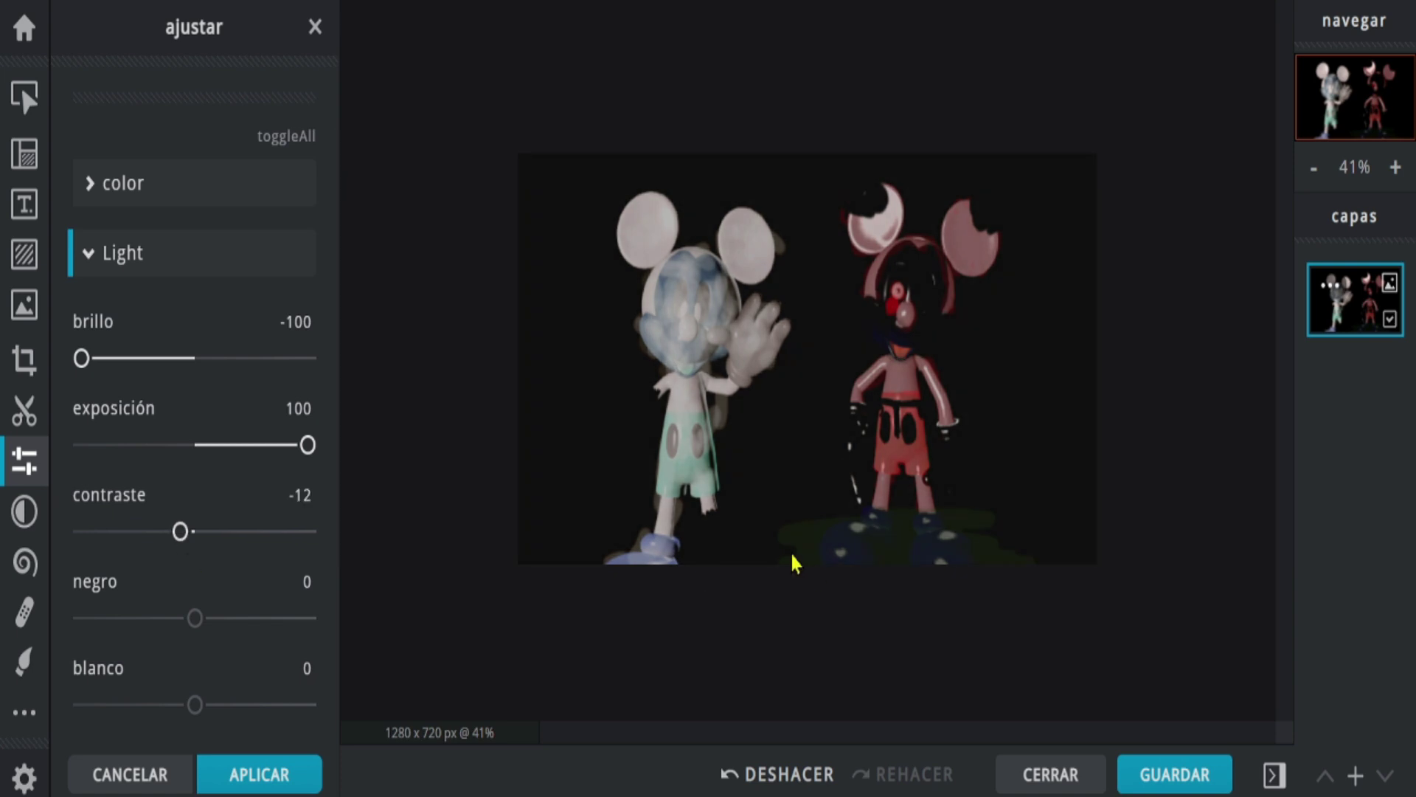
drag(194, 618, 792, 555)
drag(180, 531, 325, 560)
drag(197, 705, 256, 703)
drag(308, 531, 117, 558)
drag(256, 705, 324, 693)
- Set both the highlights and the shadows of the image to -100
scroll(203, 568, down, 1)
scroll(202, 570, down, 1)
drag(195, 652, 80, 655)
scroll(196, 462, down, 4)
drag(196, 462, 63, 454)
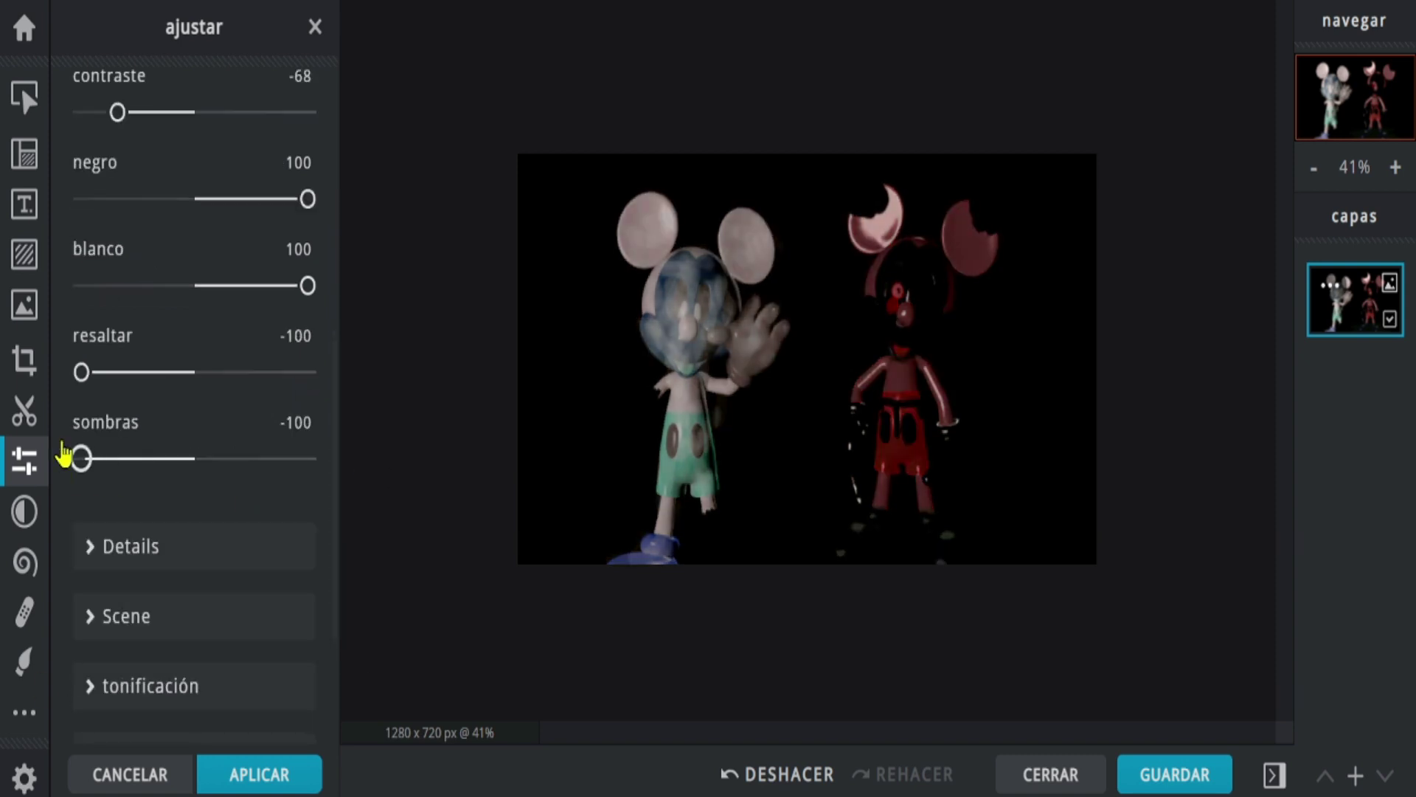
- In the detail adjustments, set sharpness to 35, clarity to -14, smooth to 100 and grain to 100
click(193, 544)
scroll(221, 429, down, 1)
click(171, 427)
mouse_move(195, 514)
mouse_down()
mouse_move(209, 538)
mouse_move(180, 516)
mouse_up()
drag(143, 601, 308, 601)
scroll(250, 572, down, 2)
drag(81, 633, 476, 627)
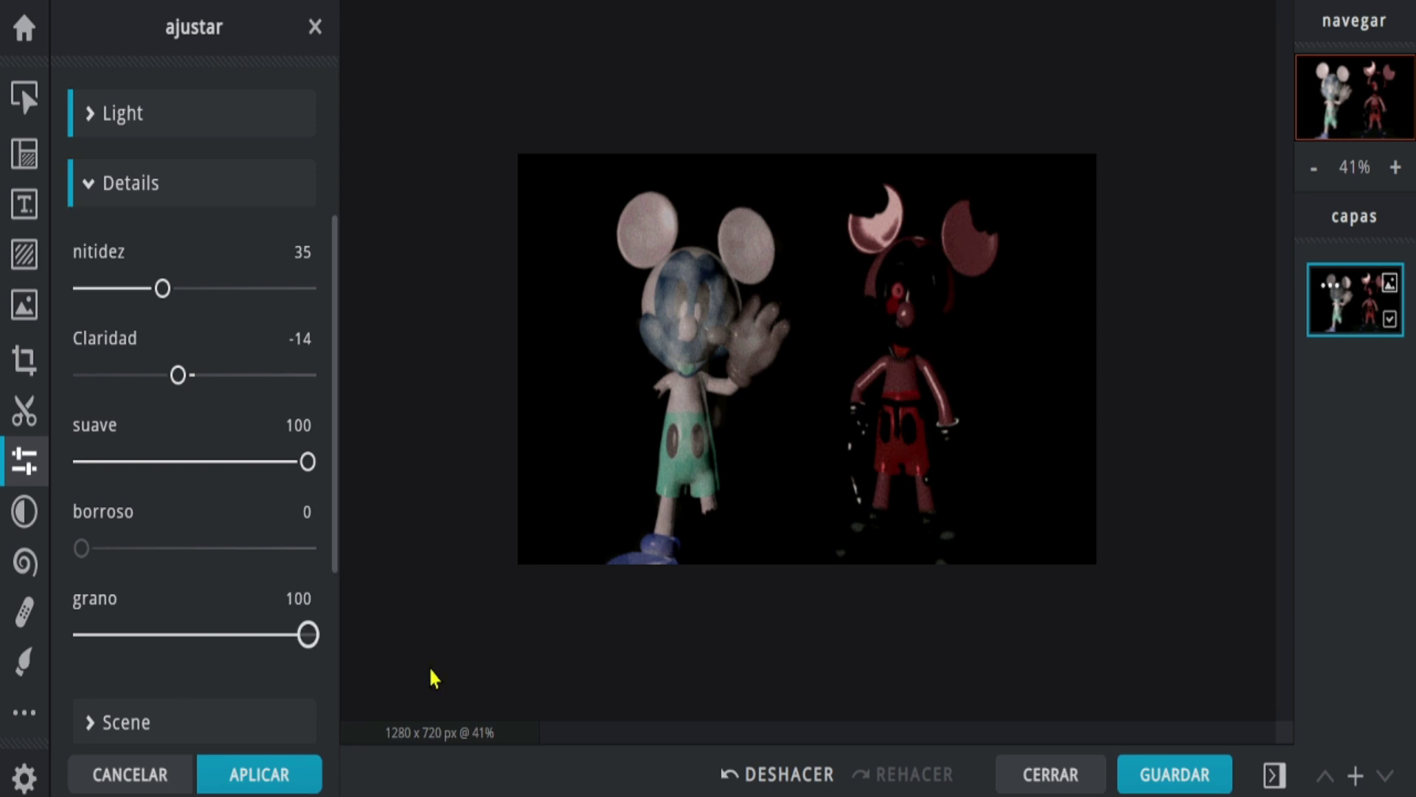
- In the scene adjustments, set vignette to 100, glamour to 13, bloom to 23 and dehaze to 29
click(127, 184)
click(190, 402)
drag(199, 507, 499, 519)
drag(82, 593, 135, 557)
scroll(138, 566, down, 2)
drag(104, 627, 148, 627)
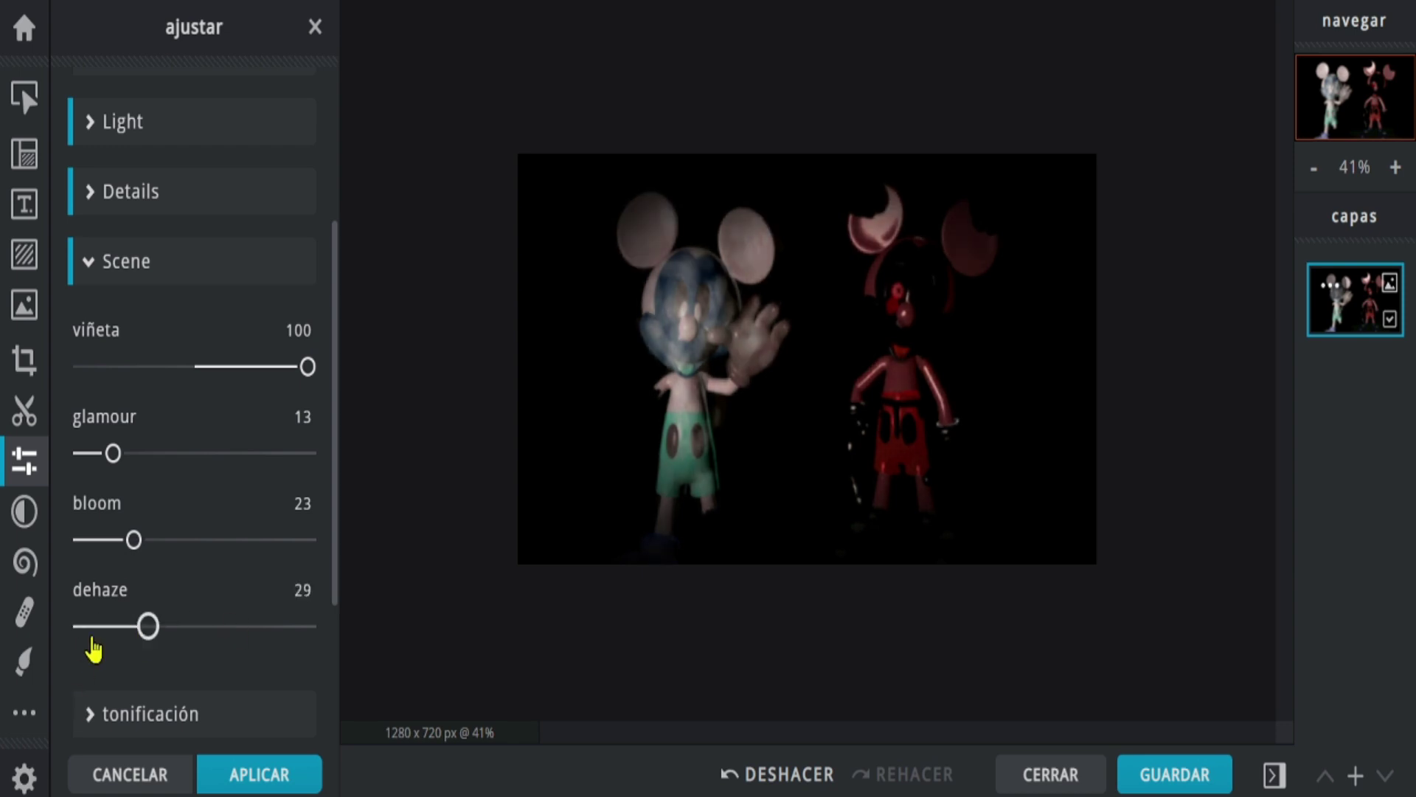
scroll(142, 585, down, 3)
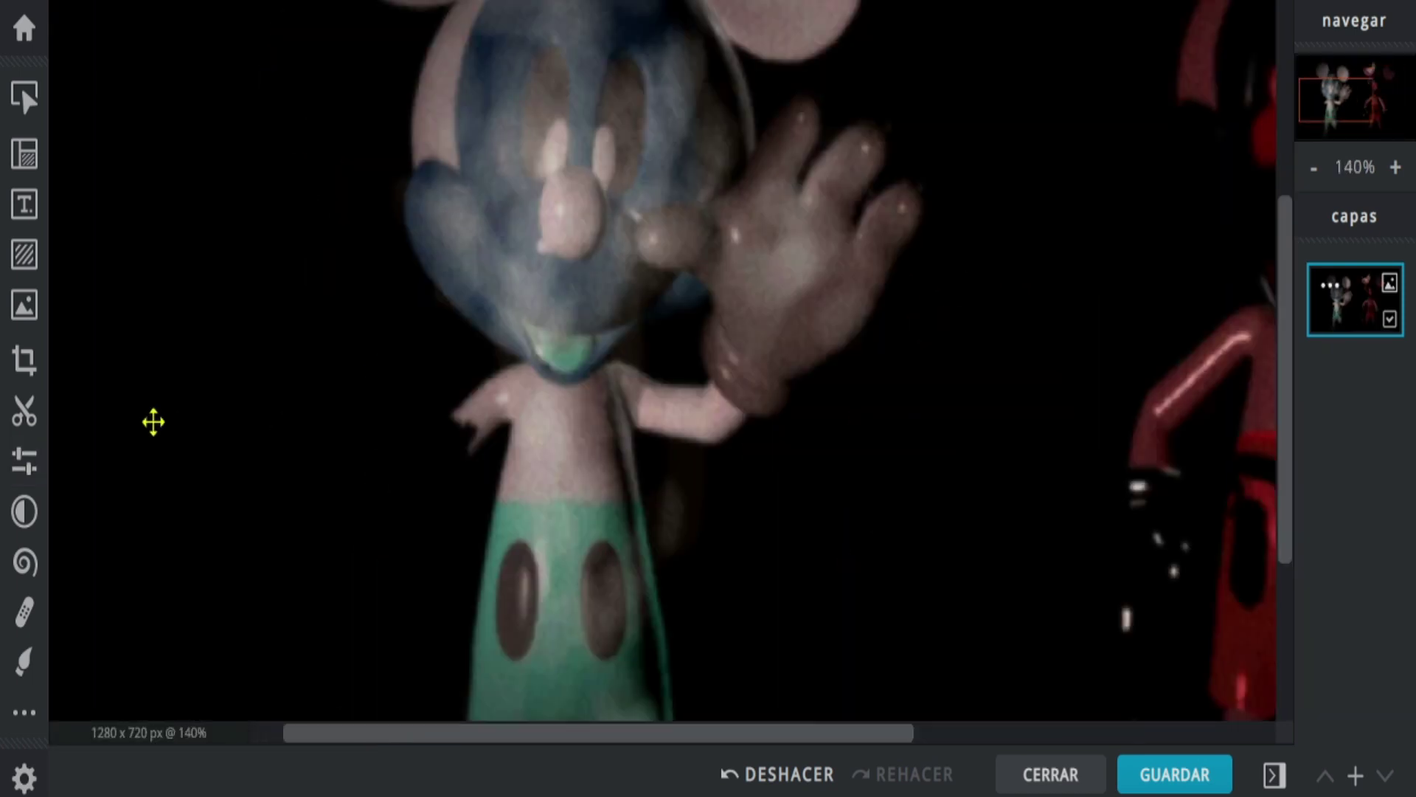
scroll(154, 422, down, 3)
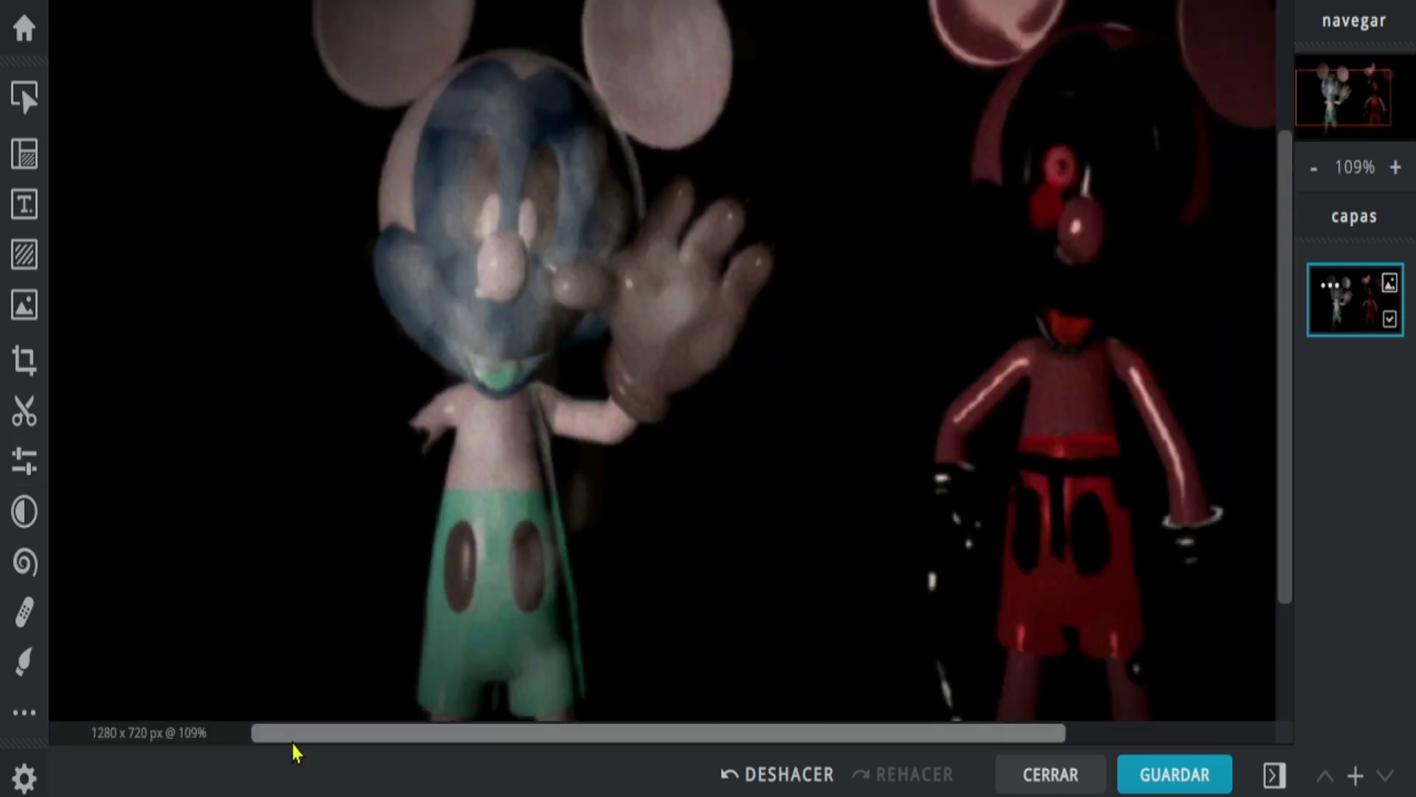
scroll(211, 647, up, 4)
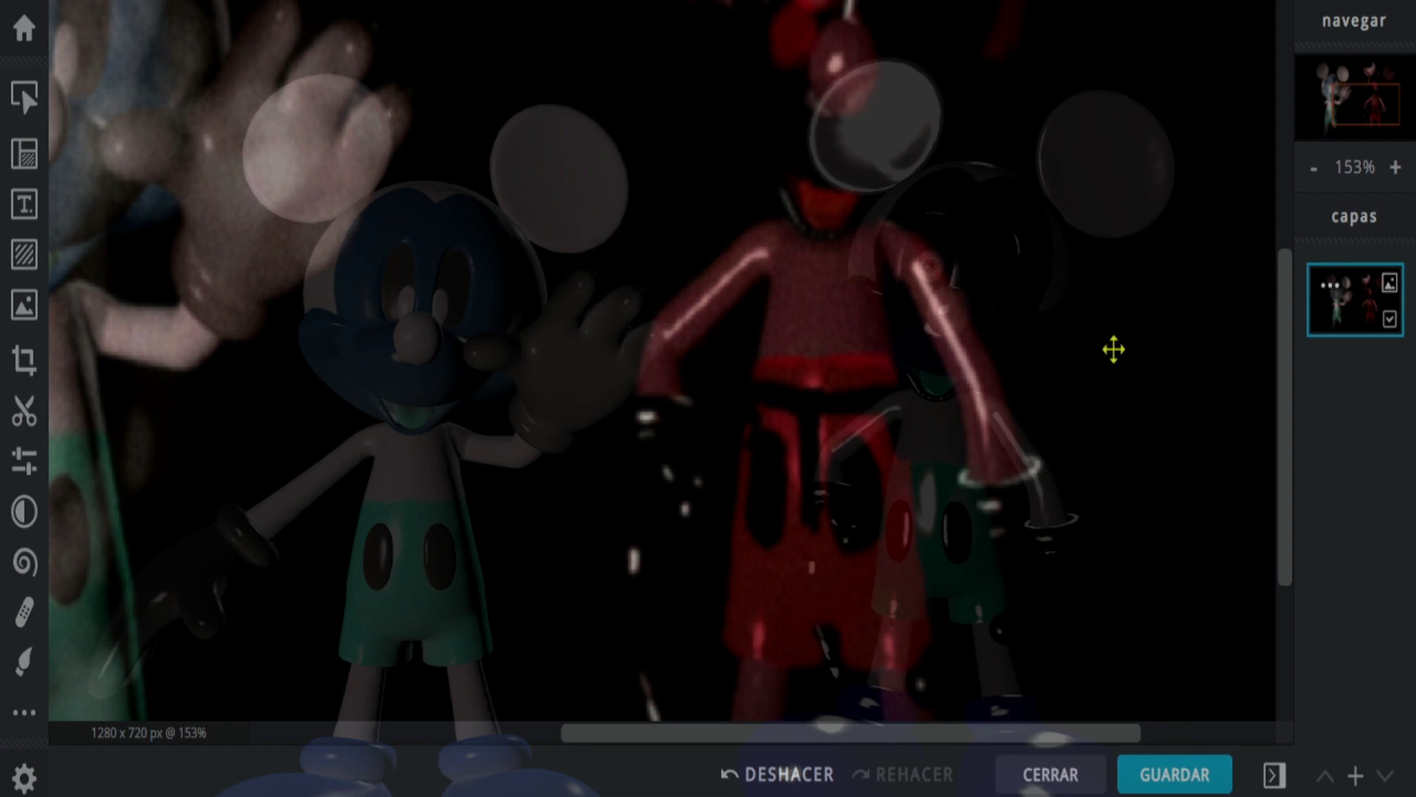